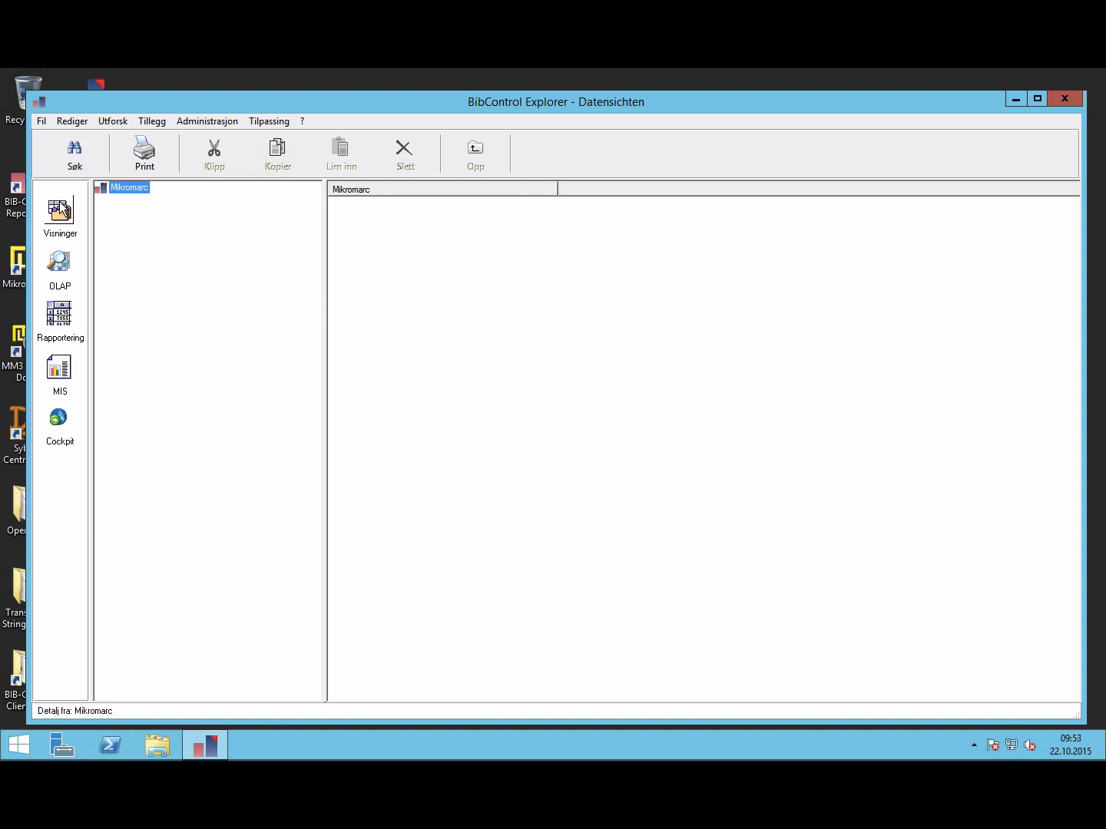
Step: In the OLAP view, collapse the 05 Patrons, 06 Charges, 07 Acquisition and 01 Loans folders
{"action": "left_click", "coordinate": [57, 264]}
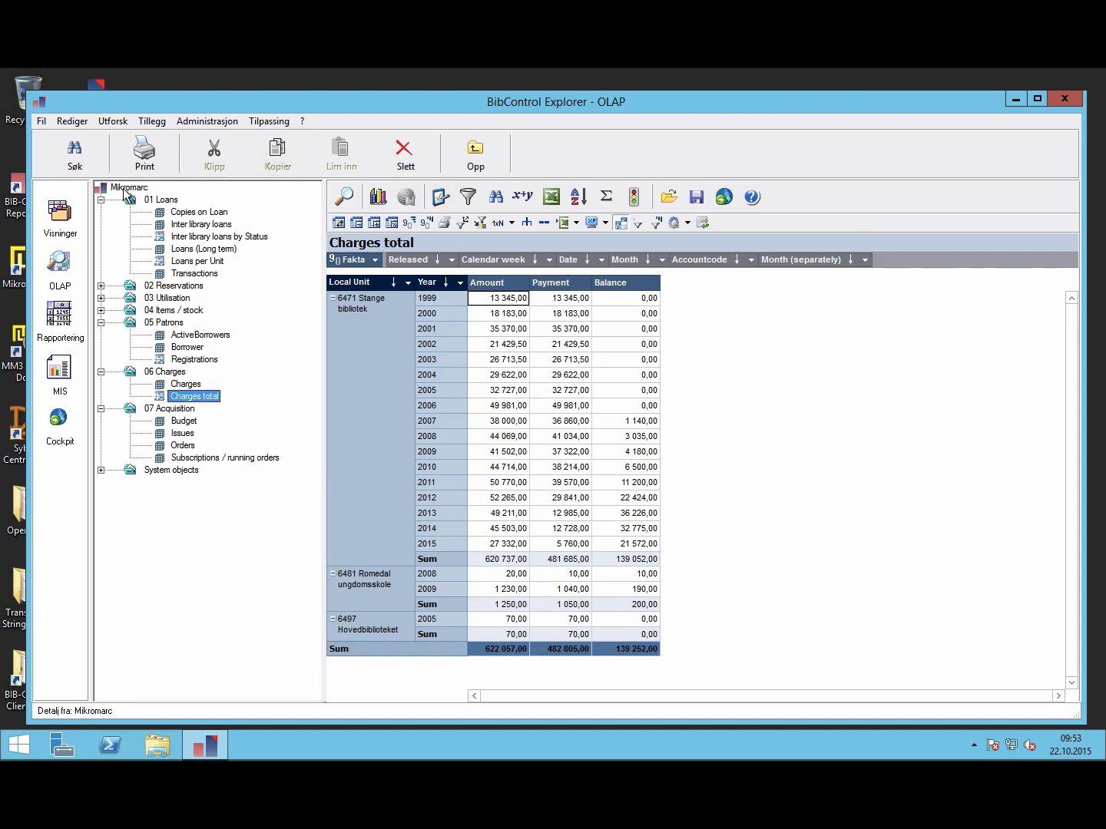
{"action": "left_click", "coordinate": [100, 323]}
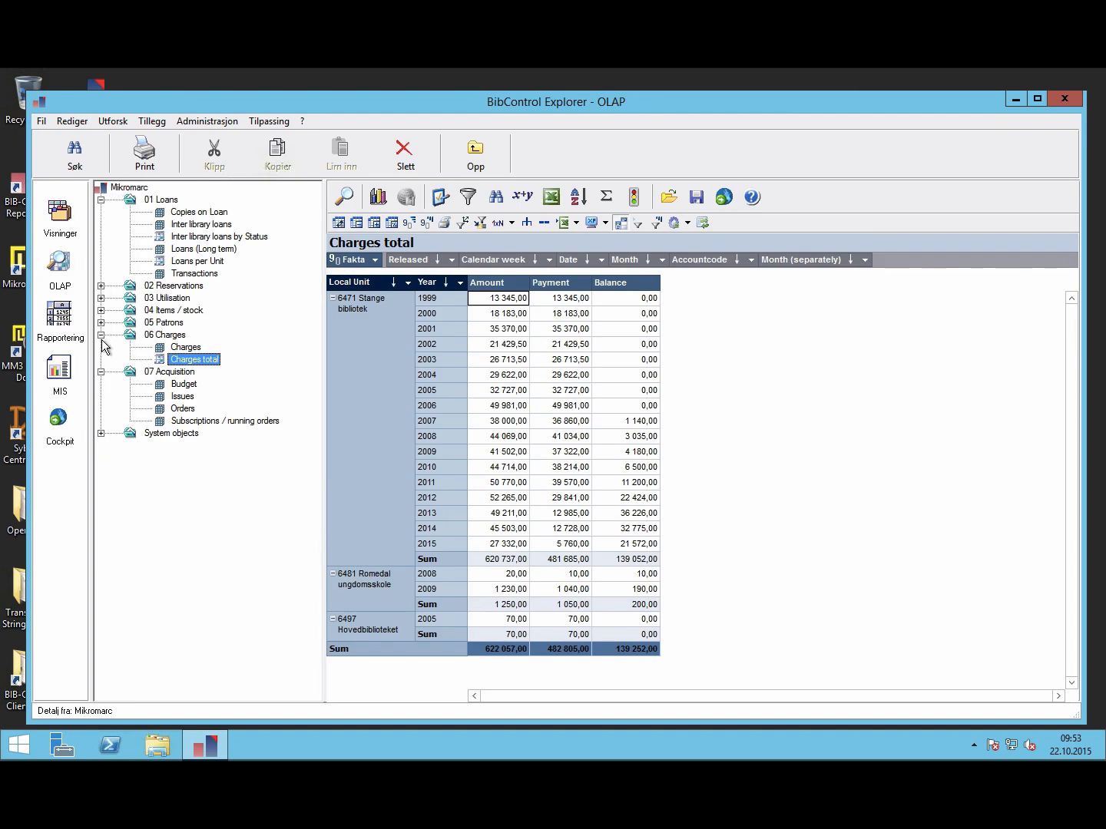
{"action": "left_click", "coordinate": [101, 335]}
{"action": "left_click", "coordinate": [100, 347]}
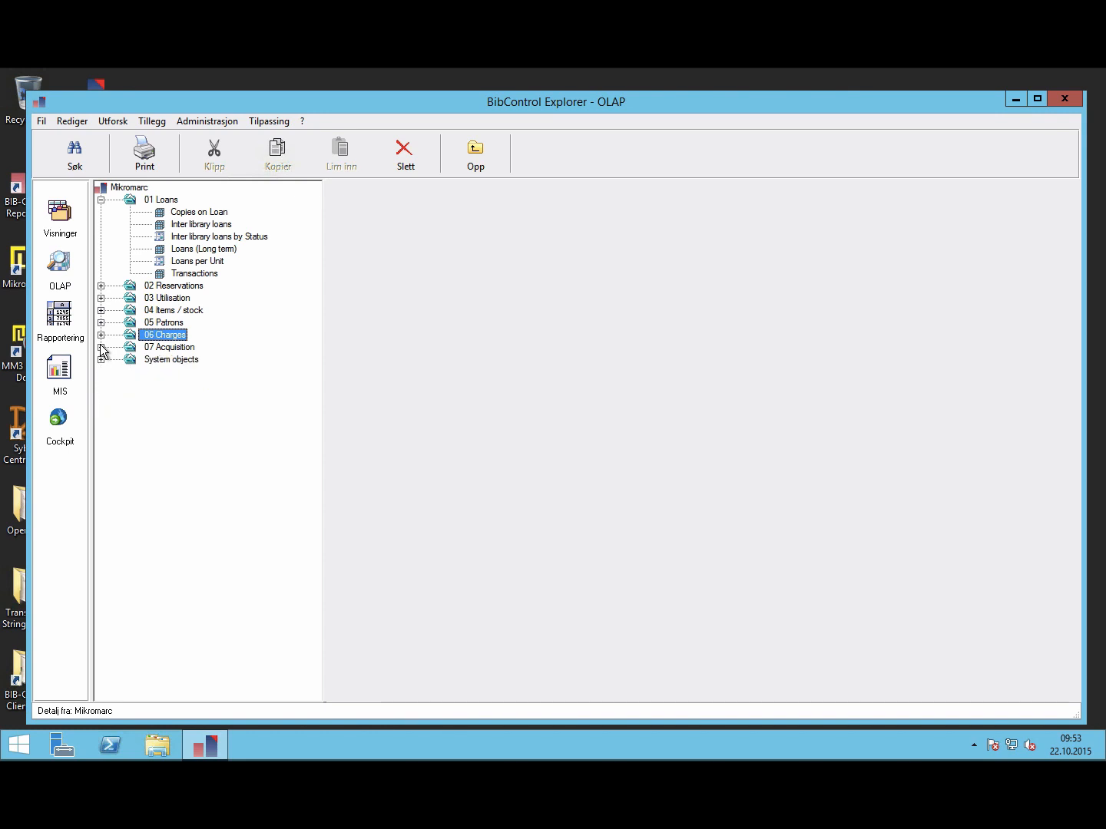
{"action": "left_click", "coordinate": [101, 200]}
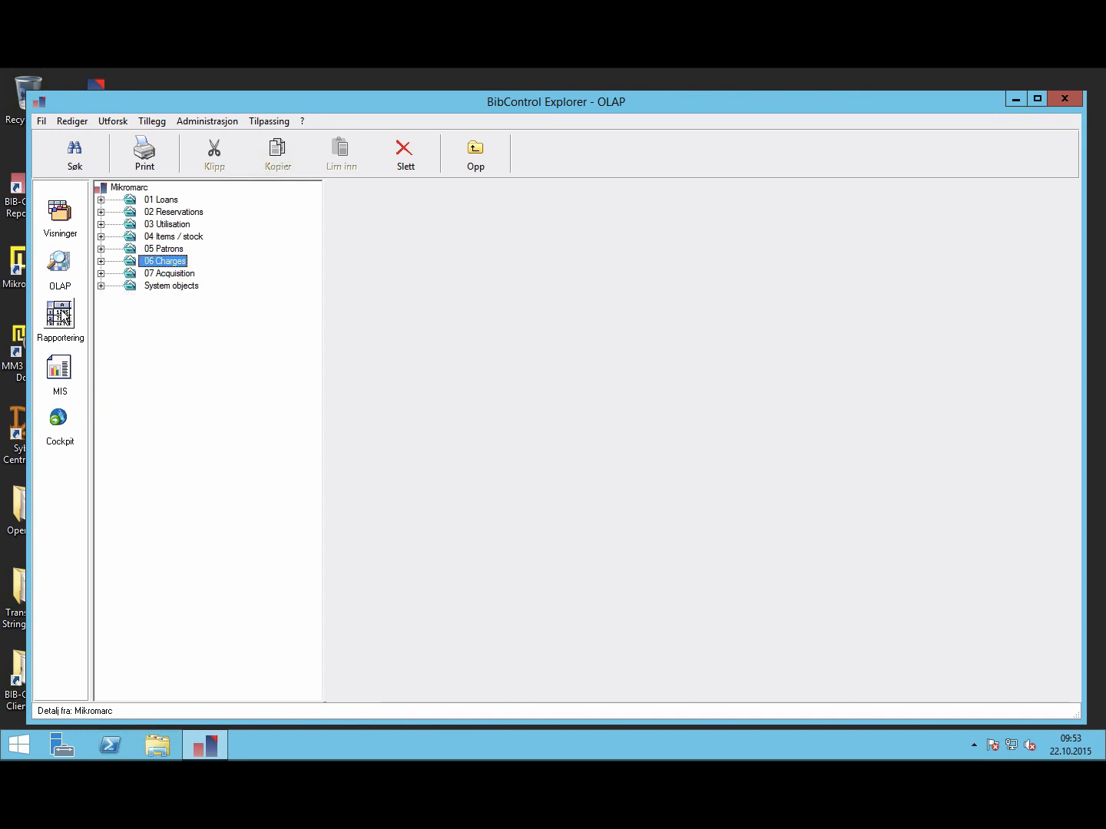
Step: Visit the Rapportering, MIS and Cockpit views, expanding Online-Cockpit, then return to OLAP
{"action": "left_click", "coordinate": [65, 316]}
{"action": "left_click", "coordinate": [52, 374]}
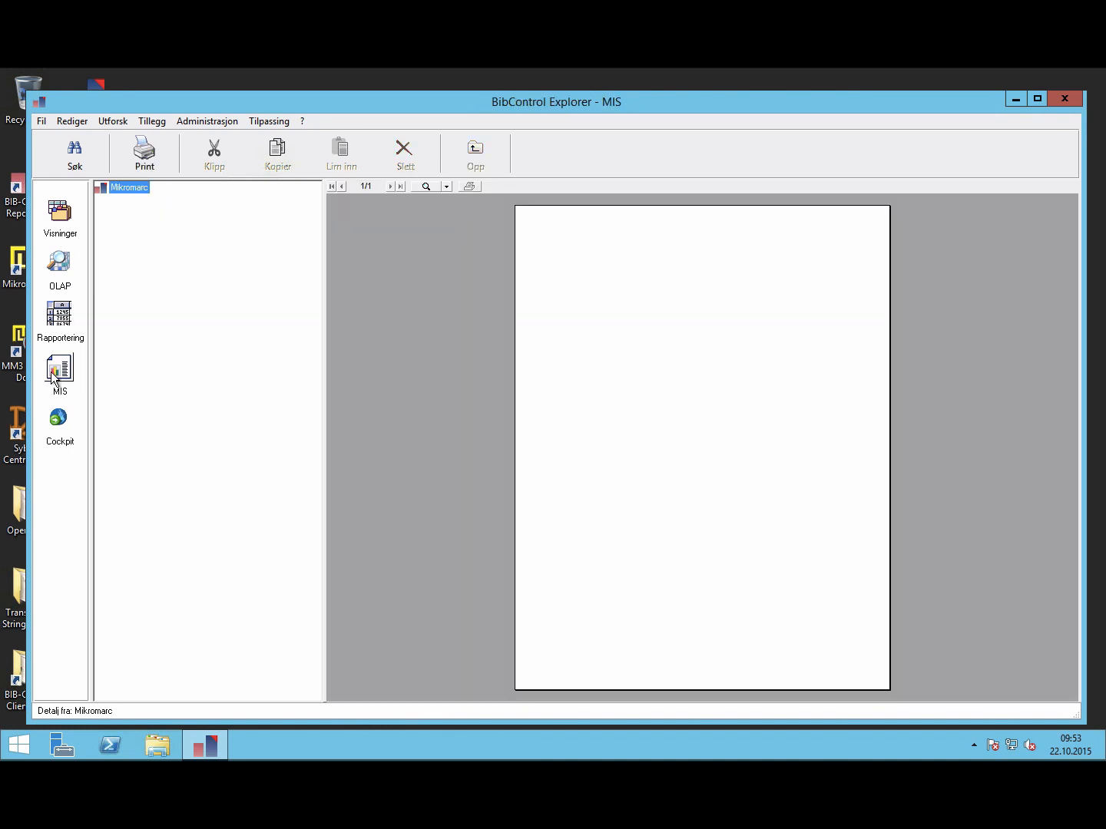
{"action": "left_click", "coordinate": [56, 421]}
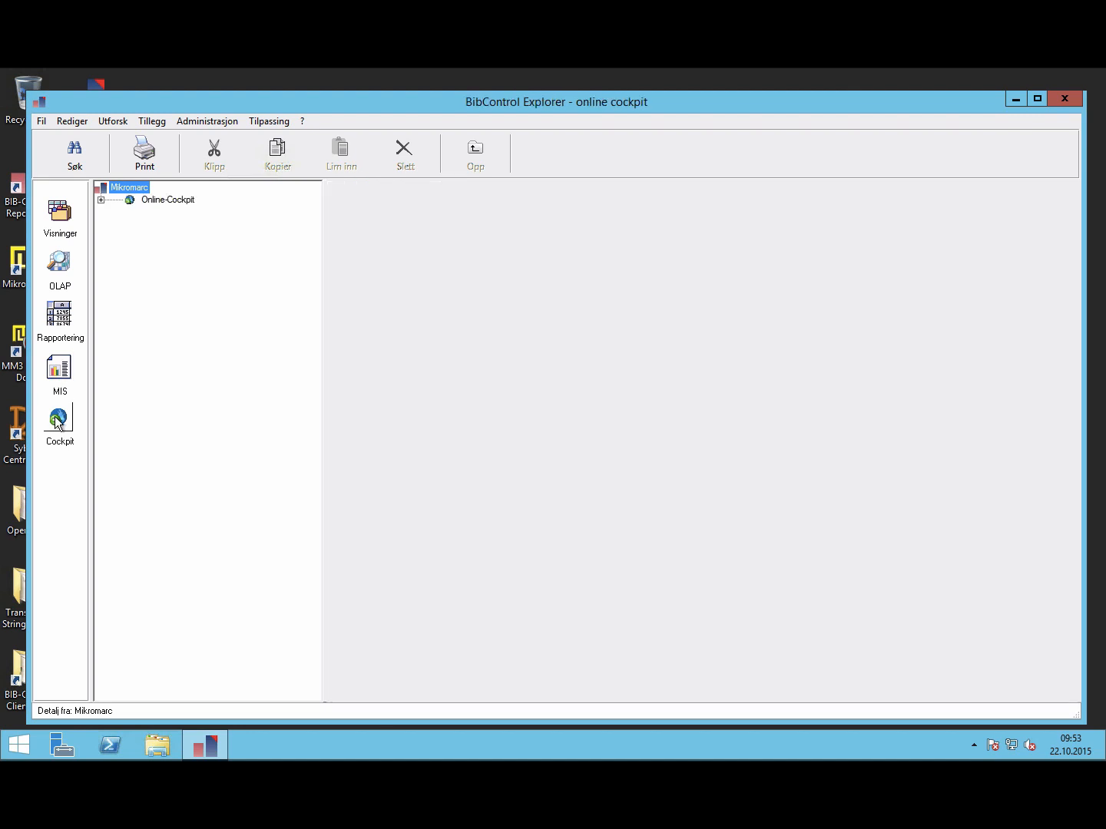
{"action": "left_click", "coordinate": [101, 200]}
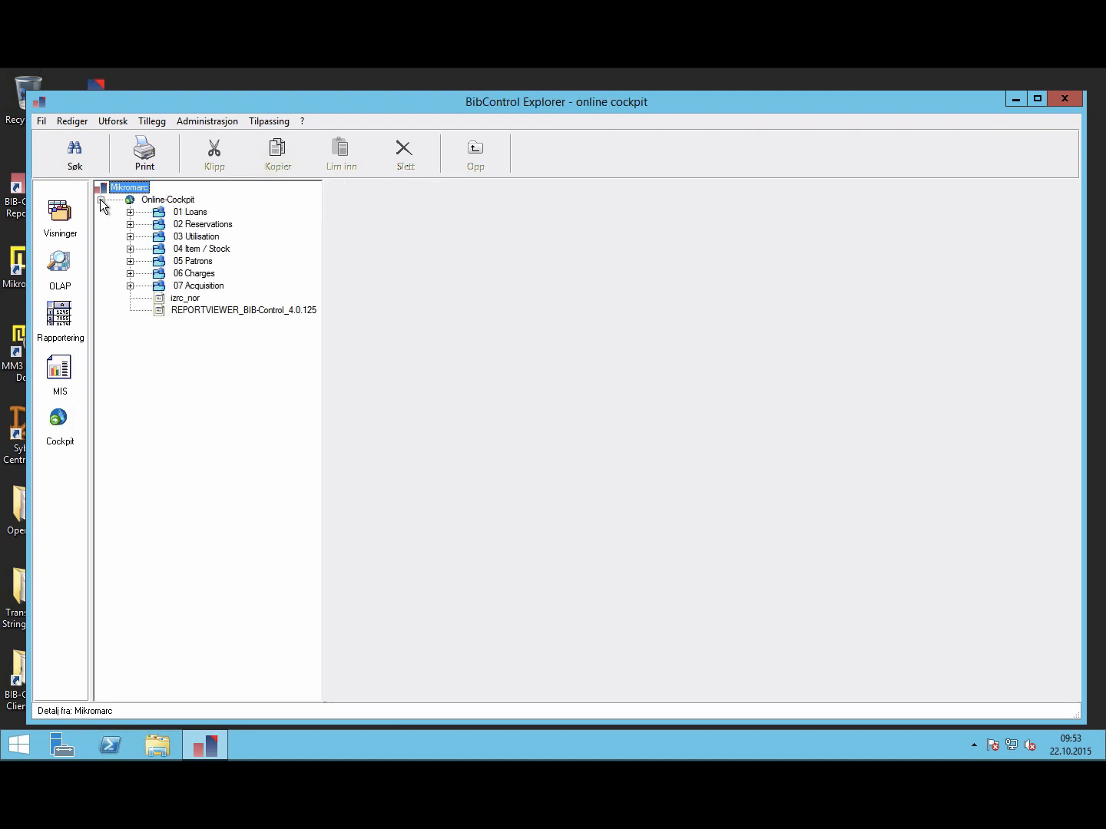
{"action": "left_click", "coordinate": [59, 263]}
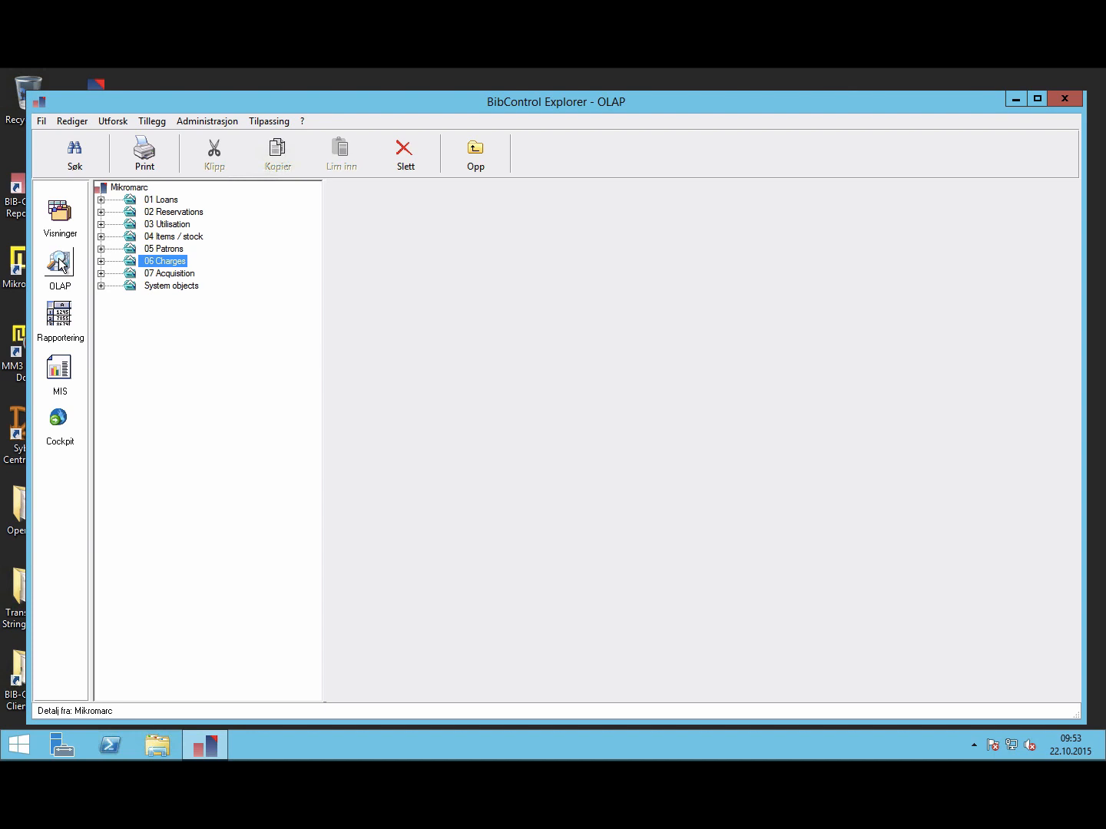
Step: Expand 01 Loans and load the Copies on Loan cube's pivot table
{"action": "left_click", "coordinate": [102, 200]}
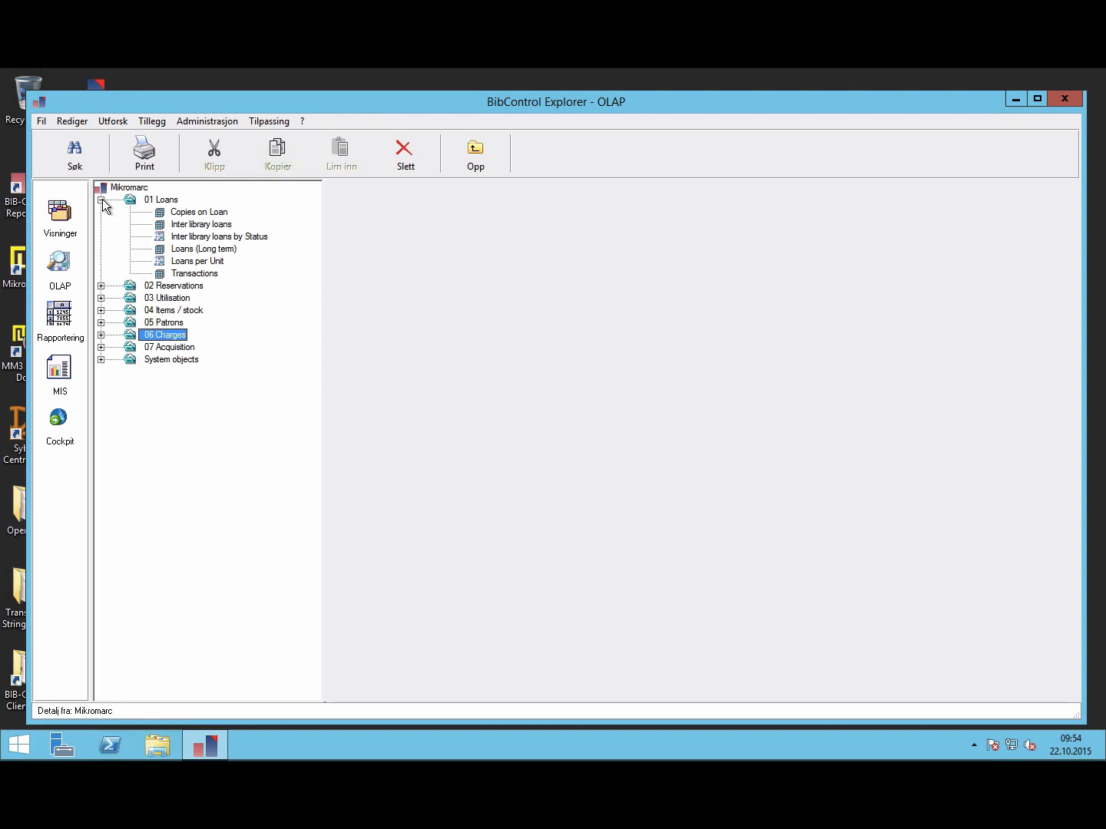
{"action": "left_click", "coordinate": [177, 212]}
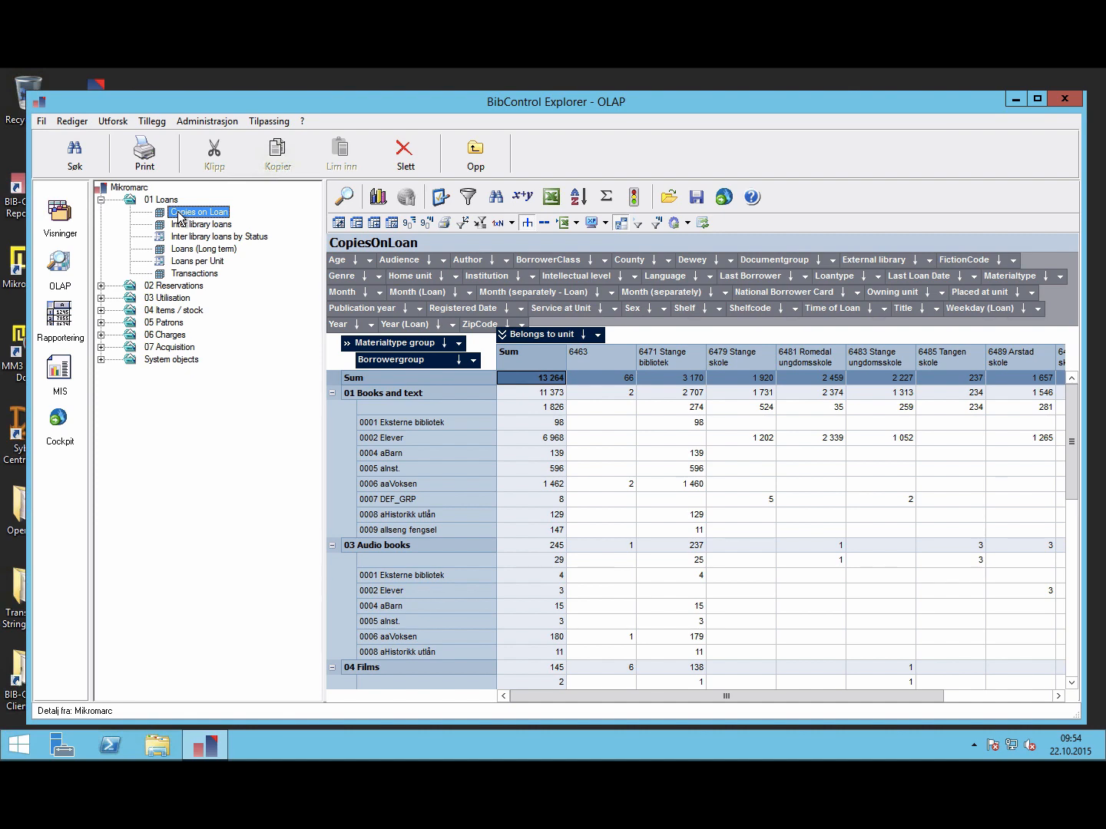
Step: Swap rows and columns, put Borrowergroup on rows with Materialtype nested, and remove Materialtype group
{"action": "left_click", "coordinate": [339, 223]}
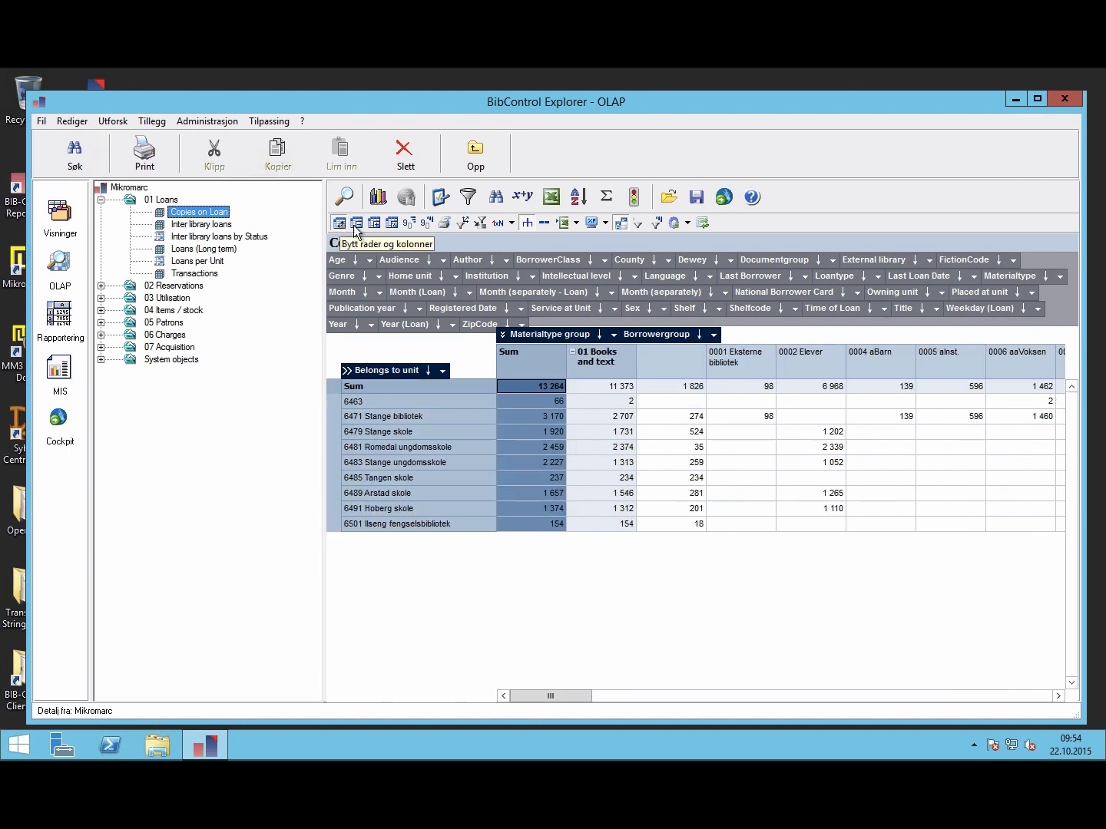
{"action": "left_click_drag", "start_coordinate": [495, 292], "coordinate": [496, 290]}
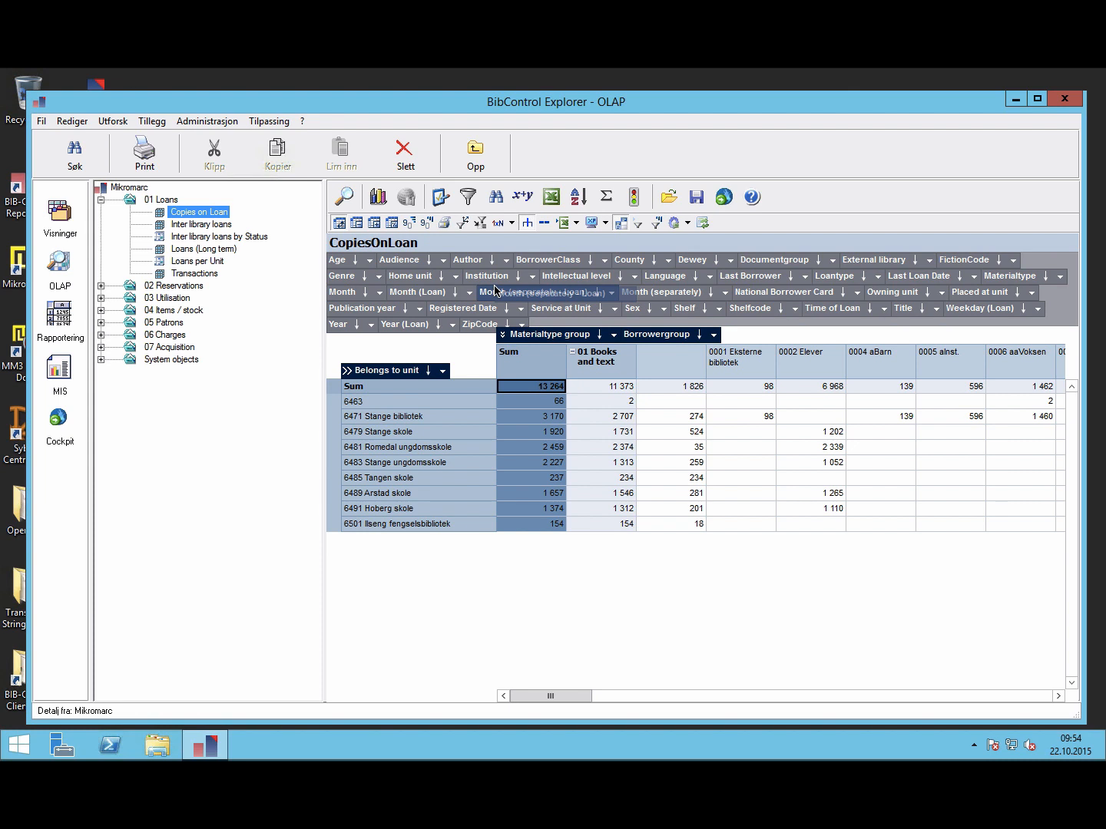
{"action": "left_click_drag", "start_coordinate": [495, 291], "coordinate": [544, 304]}
{"action": "left_click_drag", "start_coordinate": [639, 335], "coordinate": [390, 345]}
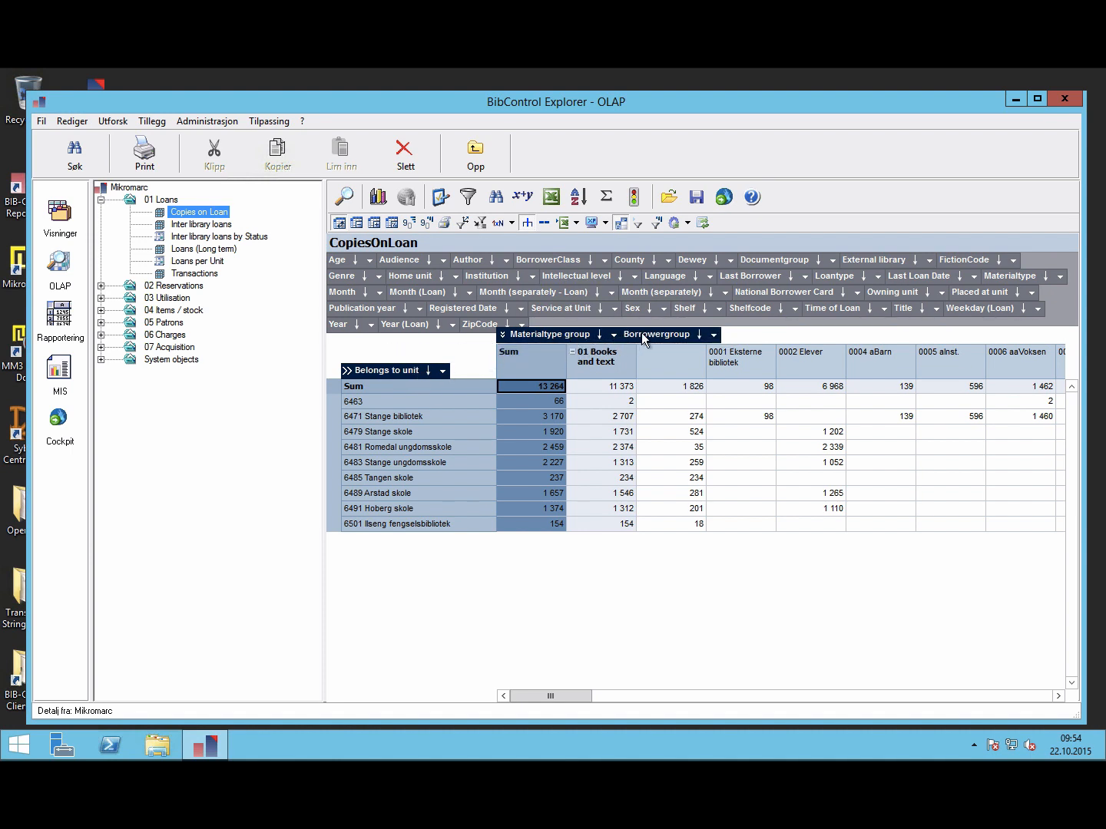
{"action": "mouse_move", "coordinate": [641, 335]}
{"action": "left_mouse_down"}
{"action": "mouse_move", "coordinate": [360, 361]}
{"action": "mouse_move", "coordinate": [381, 384]}
{"action": "mouse_move", "coordinate": [385, 372]}
{"action": "mouse_move", "coordinate": [603, 330]}
{"action": "mouse_move", "coordinate": [662, 339]}
{"action": "left_mouse_up"}
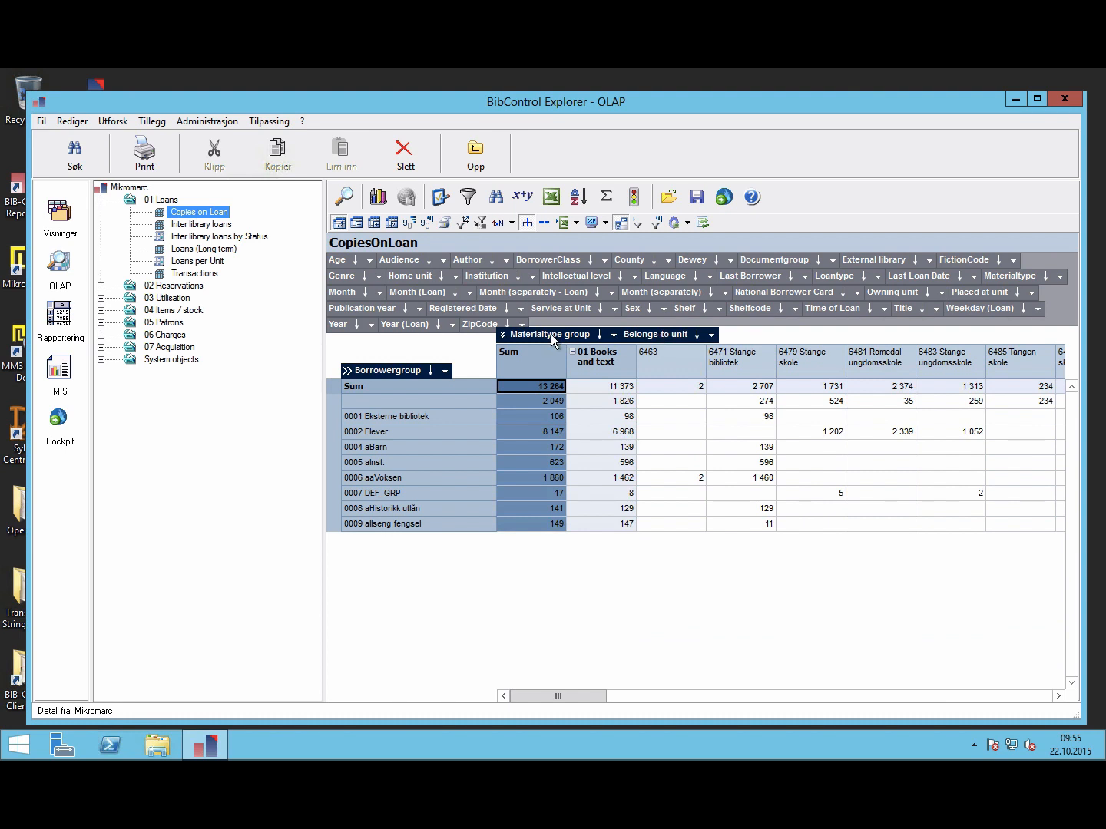
{"action": "left_click_drag", "start_coordinate": [550, 336], "coordinate": [646, 296]}
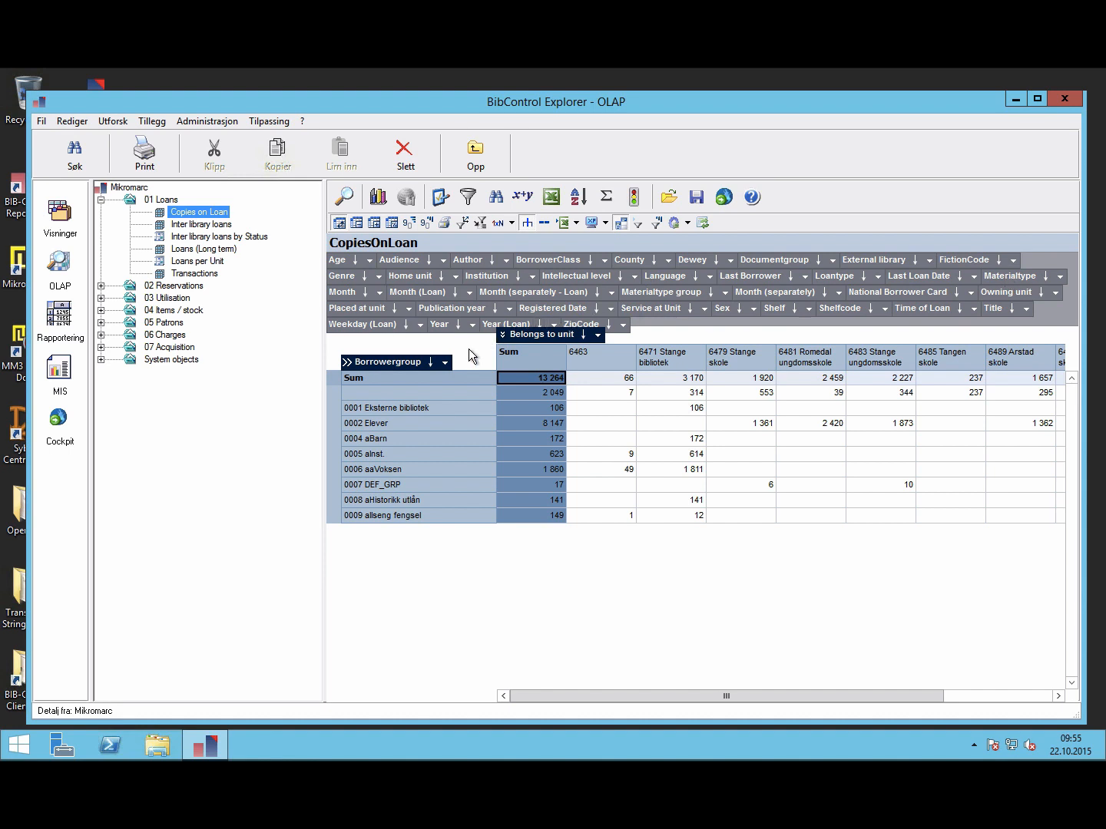
{"action": "left_click_drag", "start_coordinate": [1004, 271], "coordinate": [446, 367]}
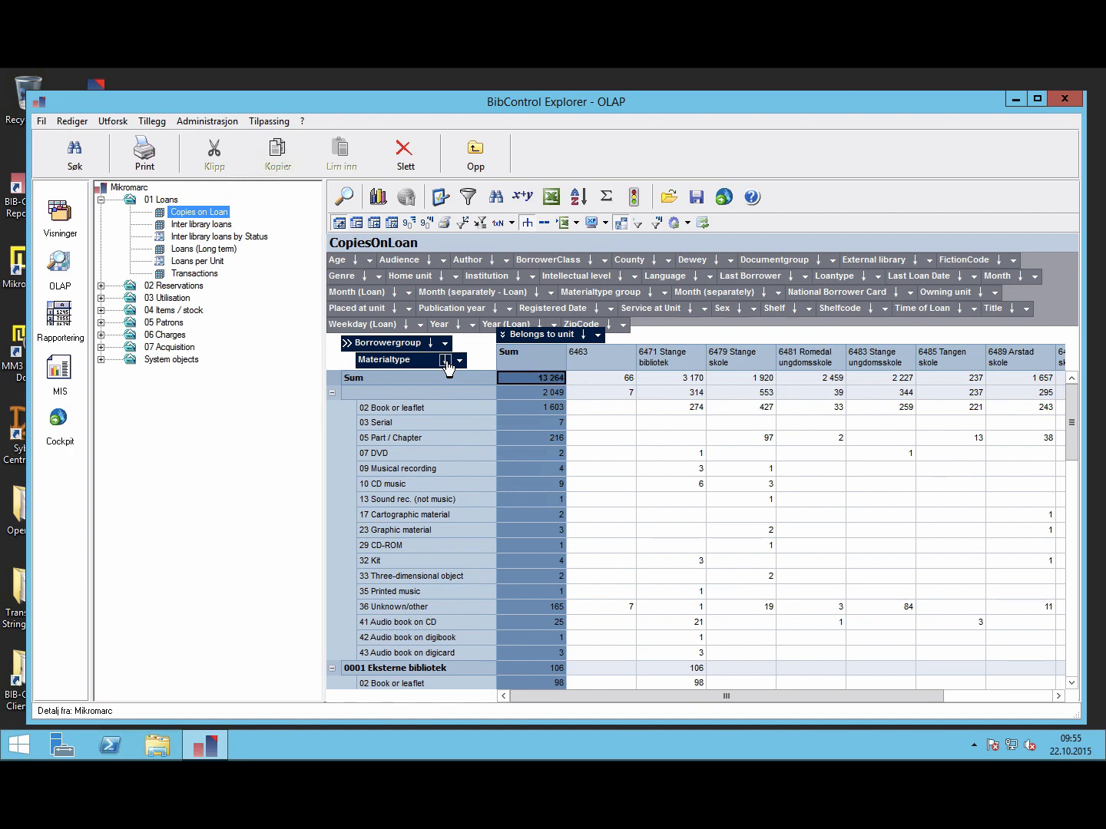
{"action": "left_click", "coordinate": [440, 197]}
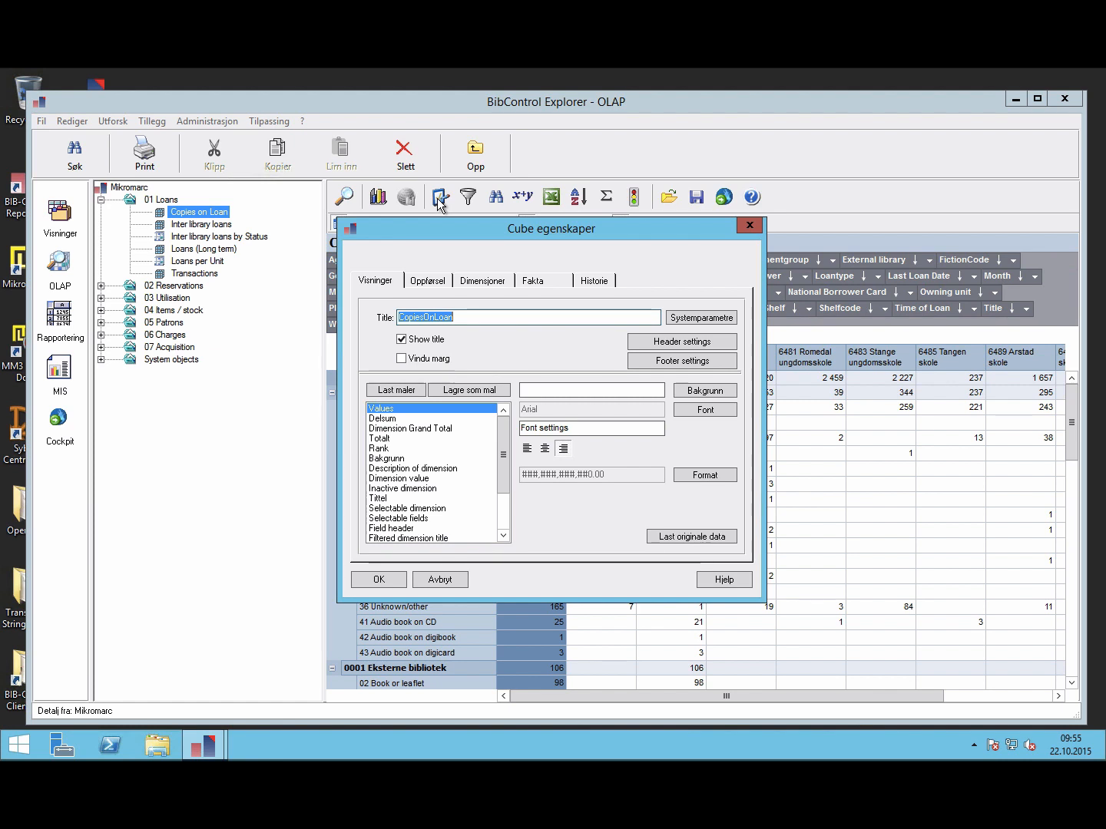
Step: Append '-borrowergroup' to the cube title, making it CopiesOnLoan-borrowergroup
{"action": "key", "text": "Right"}
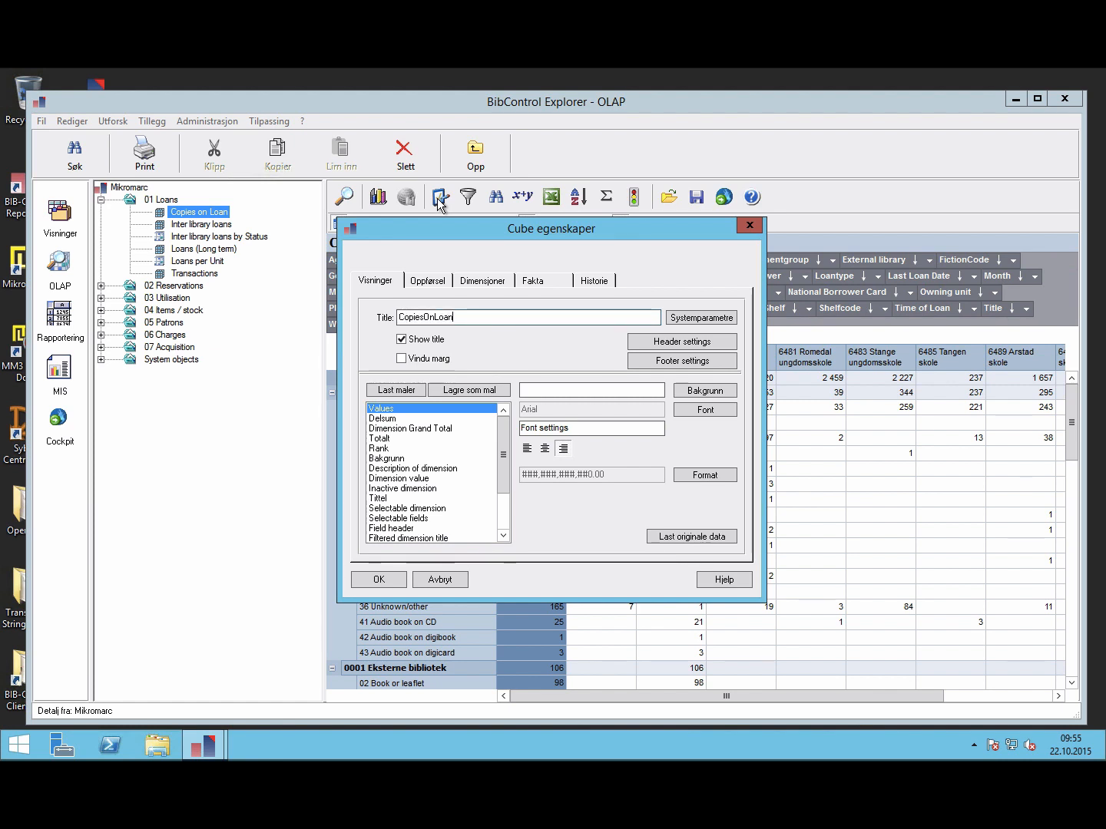
{"action": "type", "text": "-borrowergroup"}
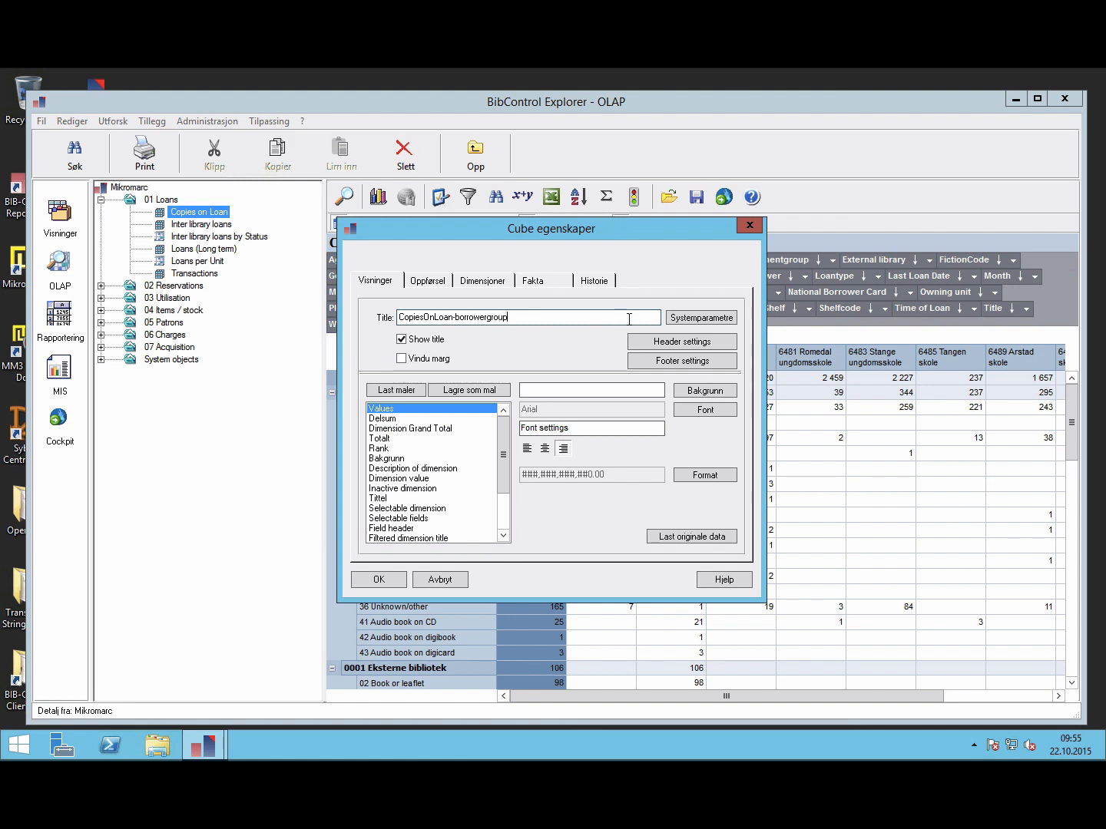
{"action": "left_click", "coordinate": [662, 343]}
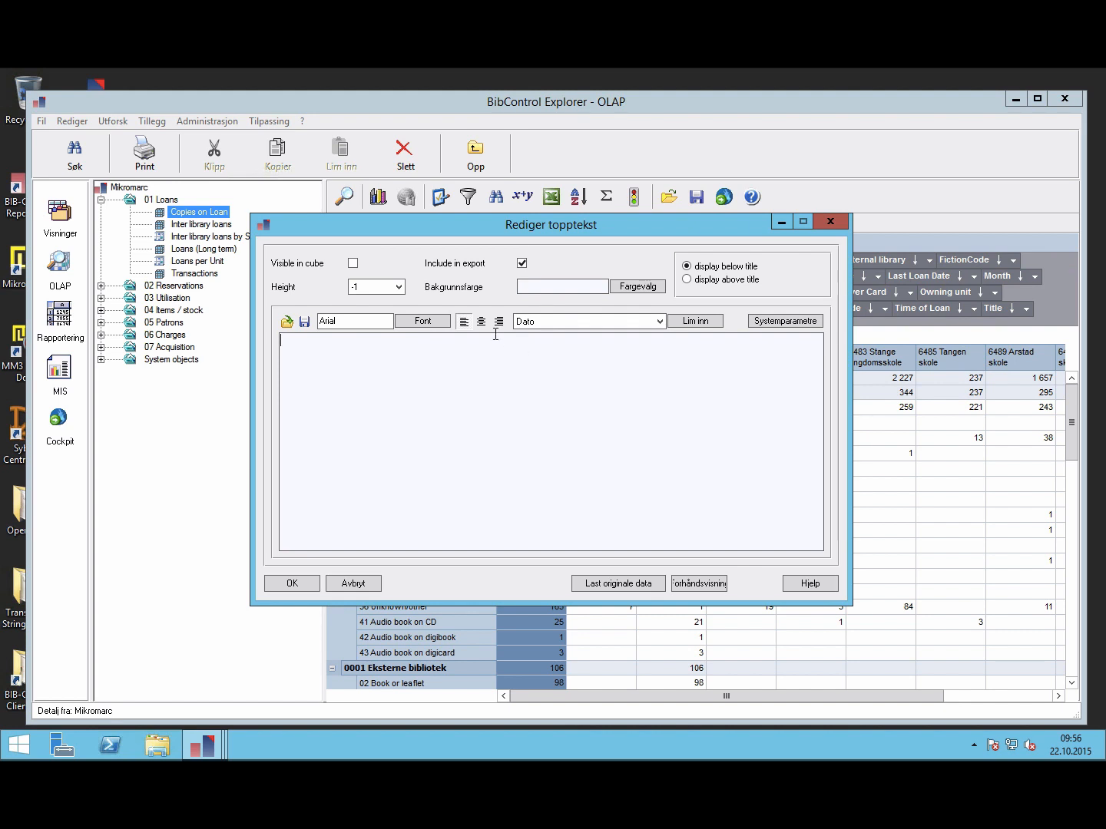
Step: Make the header visible and enter 'Her kan du sette inn kommentarer for denne kuben.' then 'Data is from'
{"action": "left_click", "coordinate": [354, 263]}
{"action": "type", "text": "Her ka"}
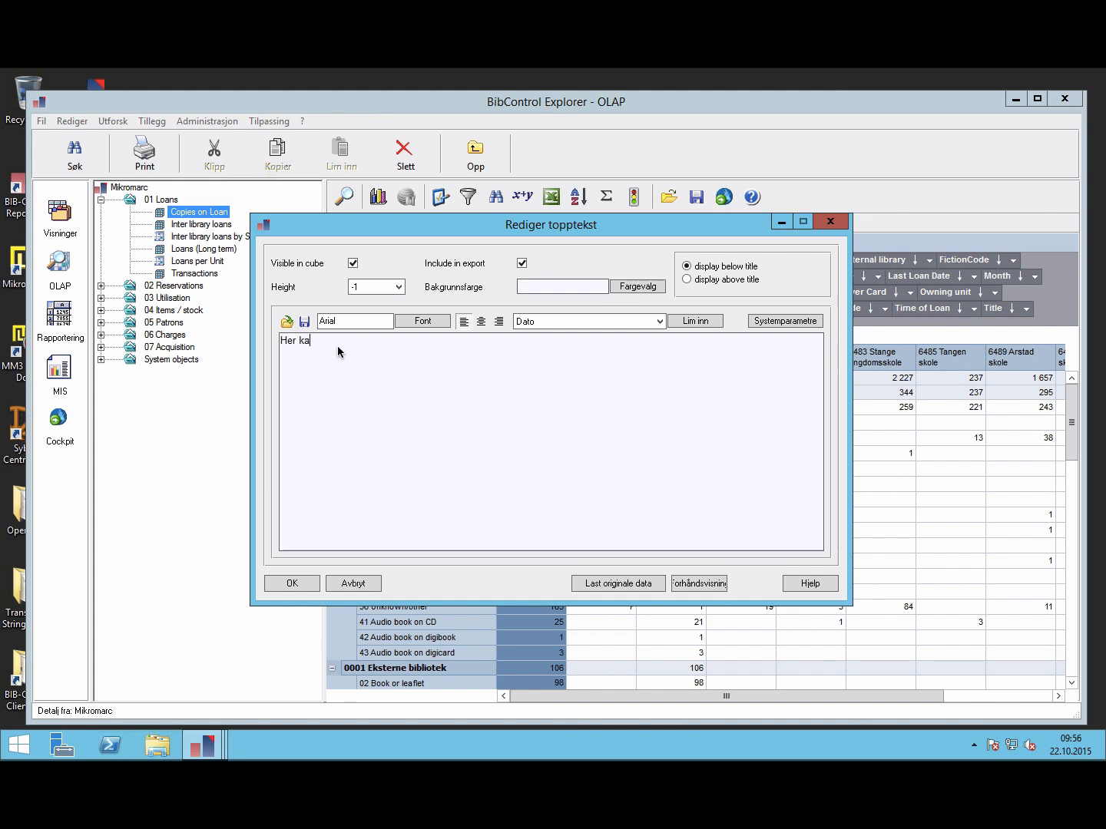
{"action": "type", "text": "n du sette "}
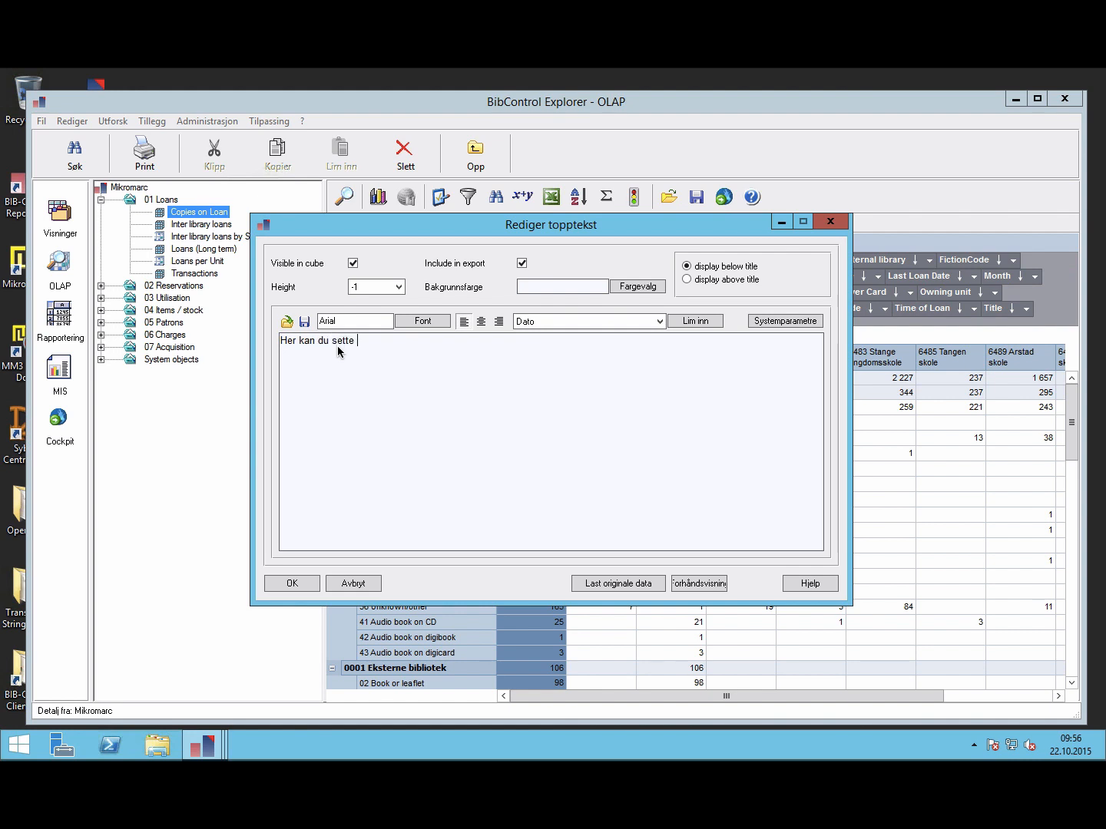
{"action": "type", "text": "inn kommentarer for denne kuben."}
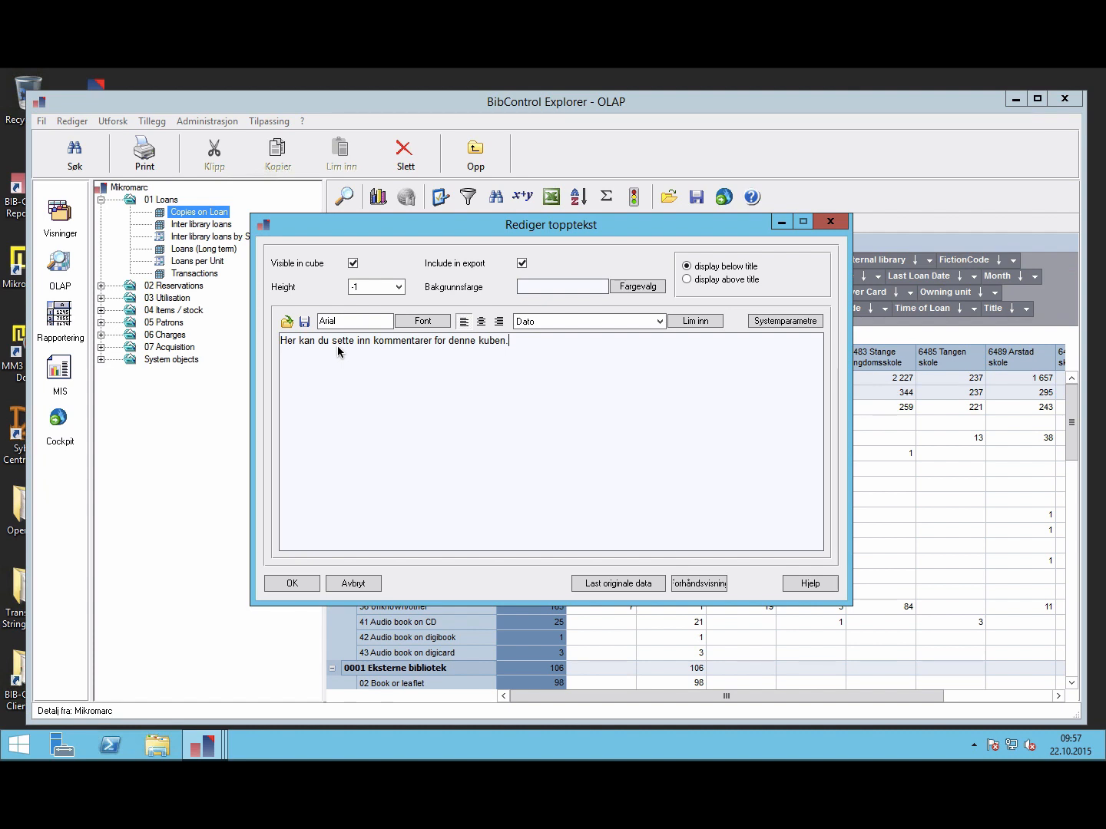
{"action": "key", "text": "Return"}
{"action": "type", "text": "D"}
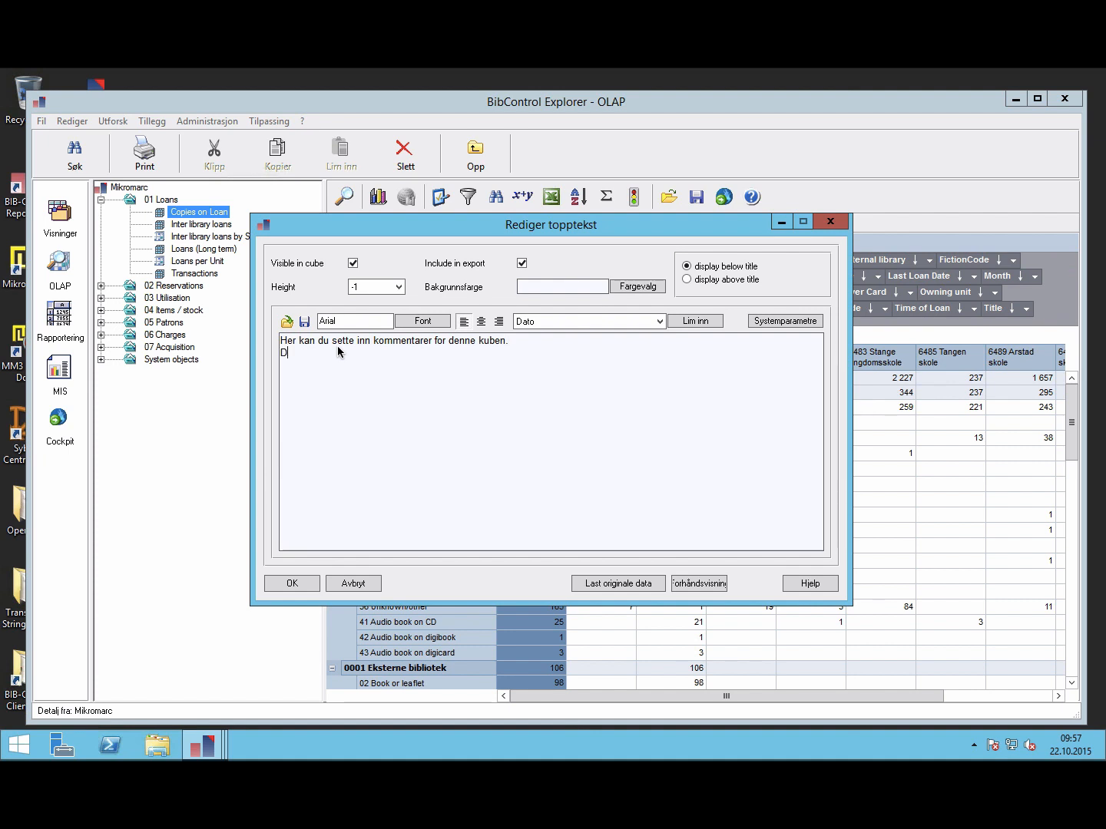
{"action": "type", "text": "ata is from"}
Step: Insert the cube's Creation date placeholder after 'Data is from' in the header
{"action": "left_click", "coordinate": [660, 323]}
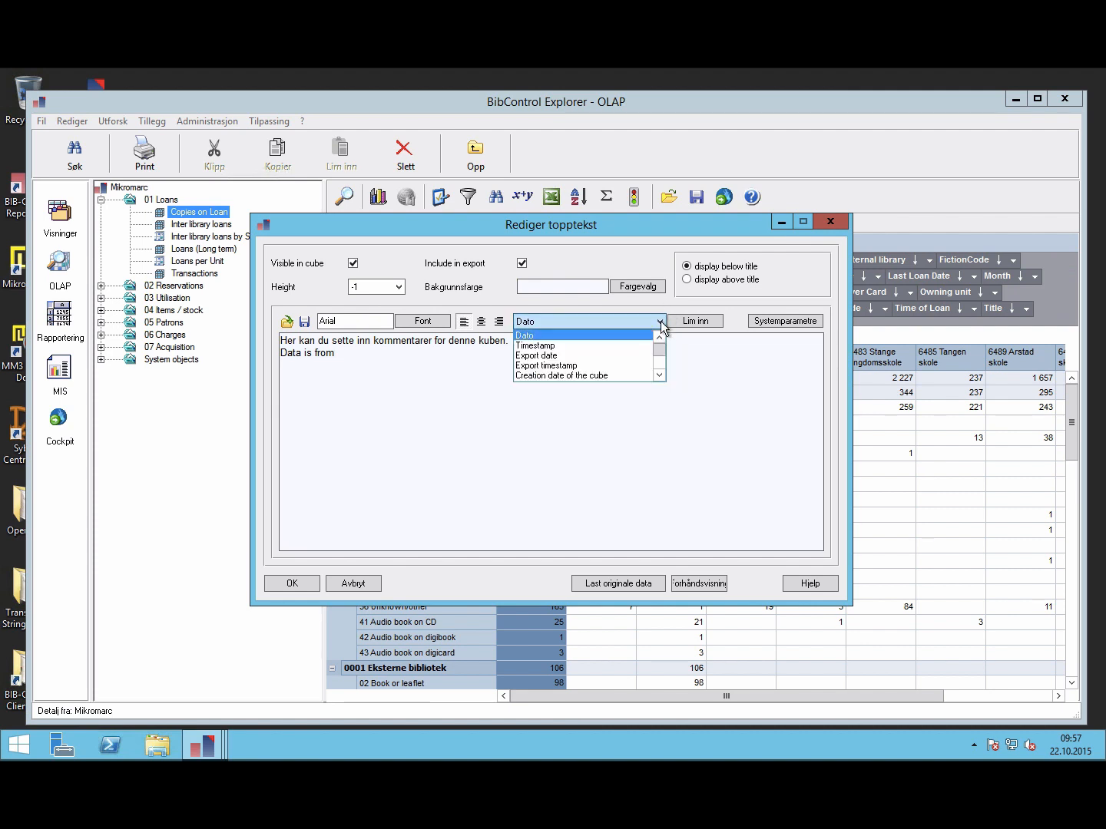
{"action": "left_click", "coordinate": [602, 376]}
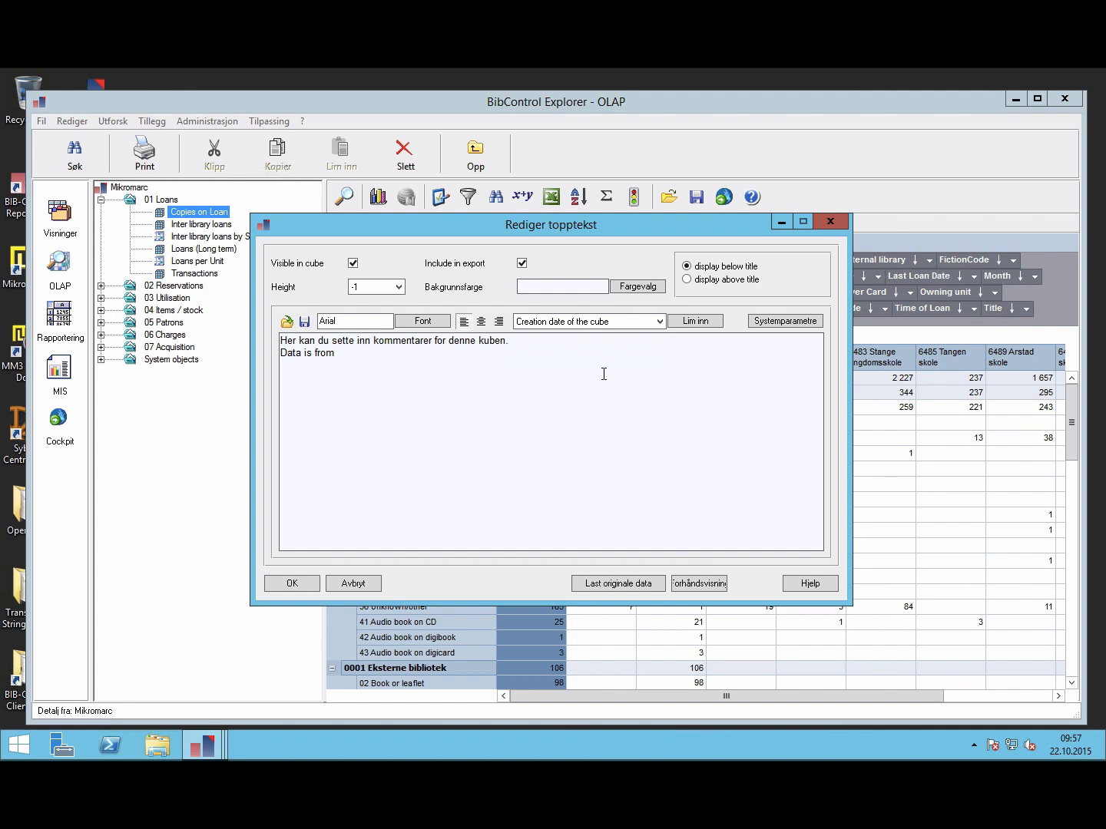
{"action": "left_click", "coordinate": [692, 320]}
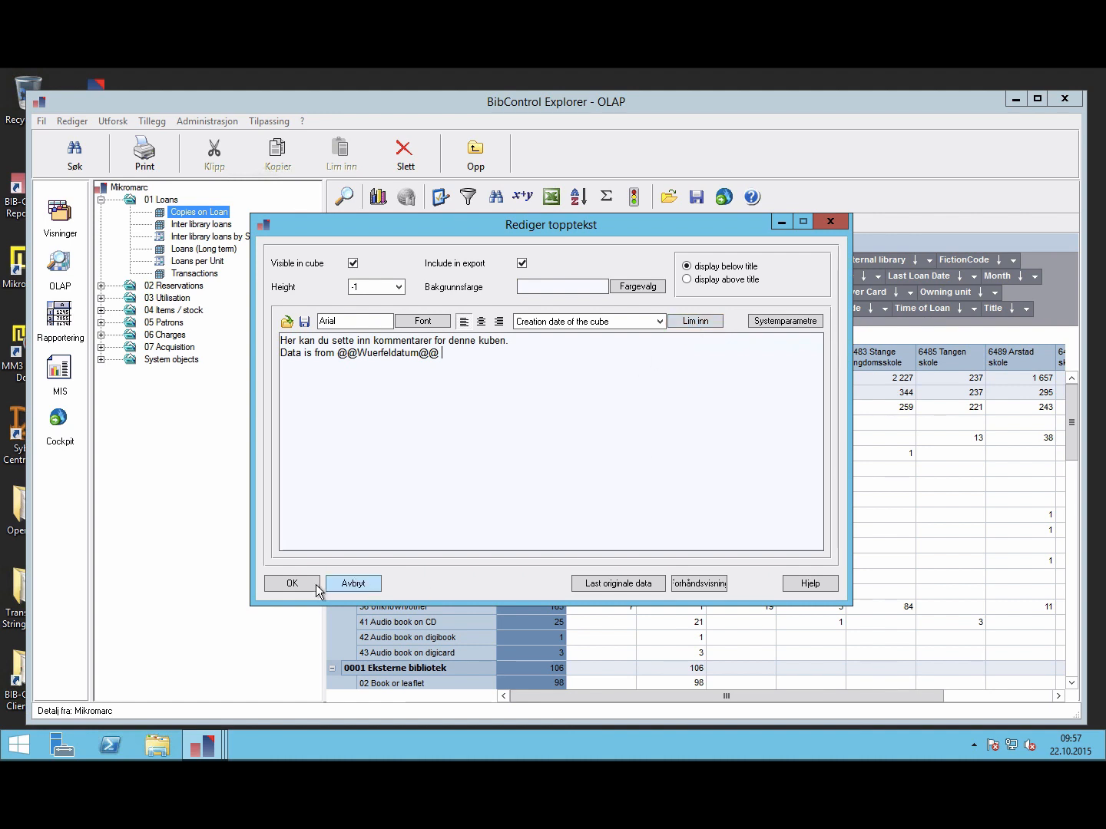
Step: Confirm the header text and apply the cube settings, closing Cube egenskaper
{"action": "left_click", "coordinate": [284, 589]}
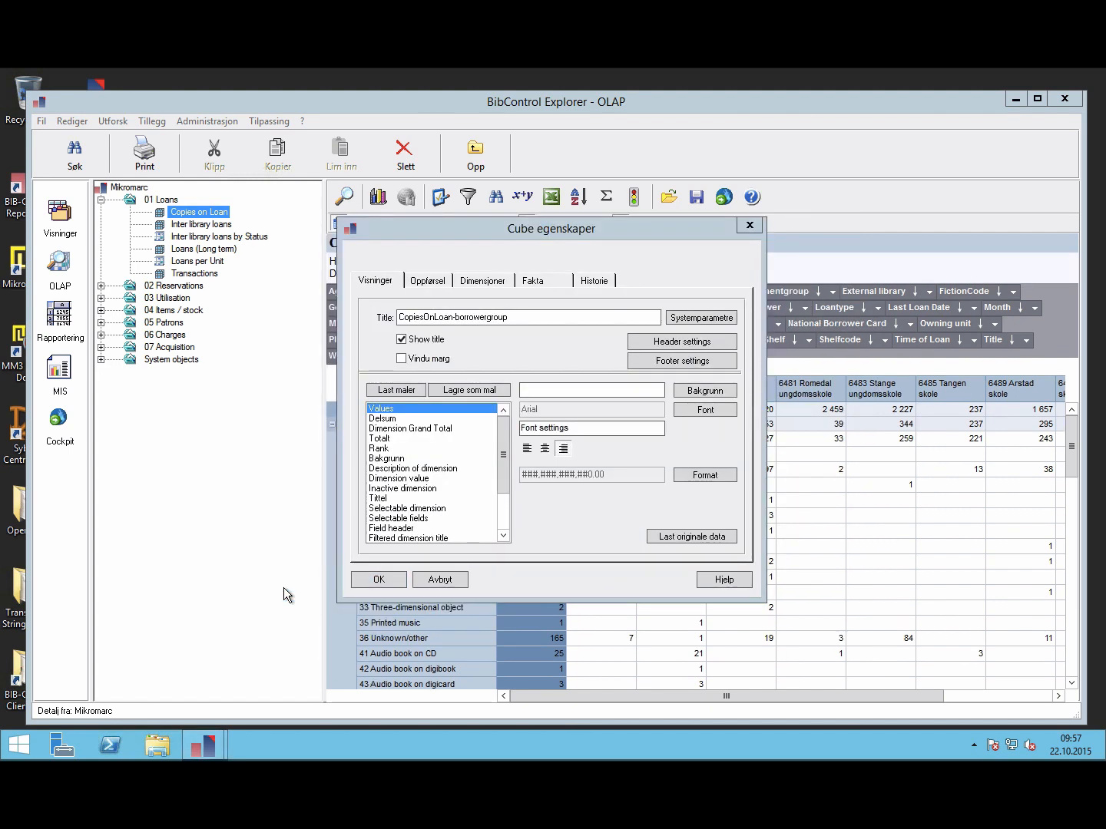
{"action": "left_click", "coordinate": [386, 582]}
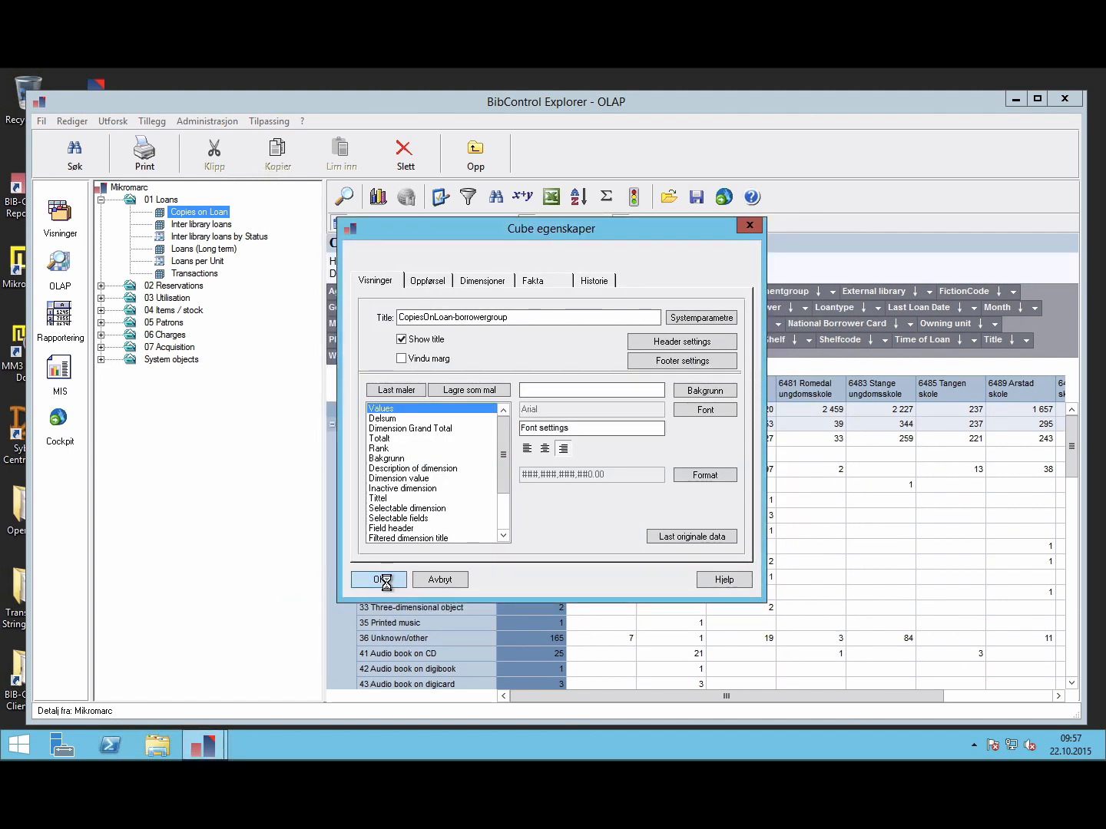
{"action": "left_click", "coordinate": [379, 580]}
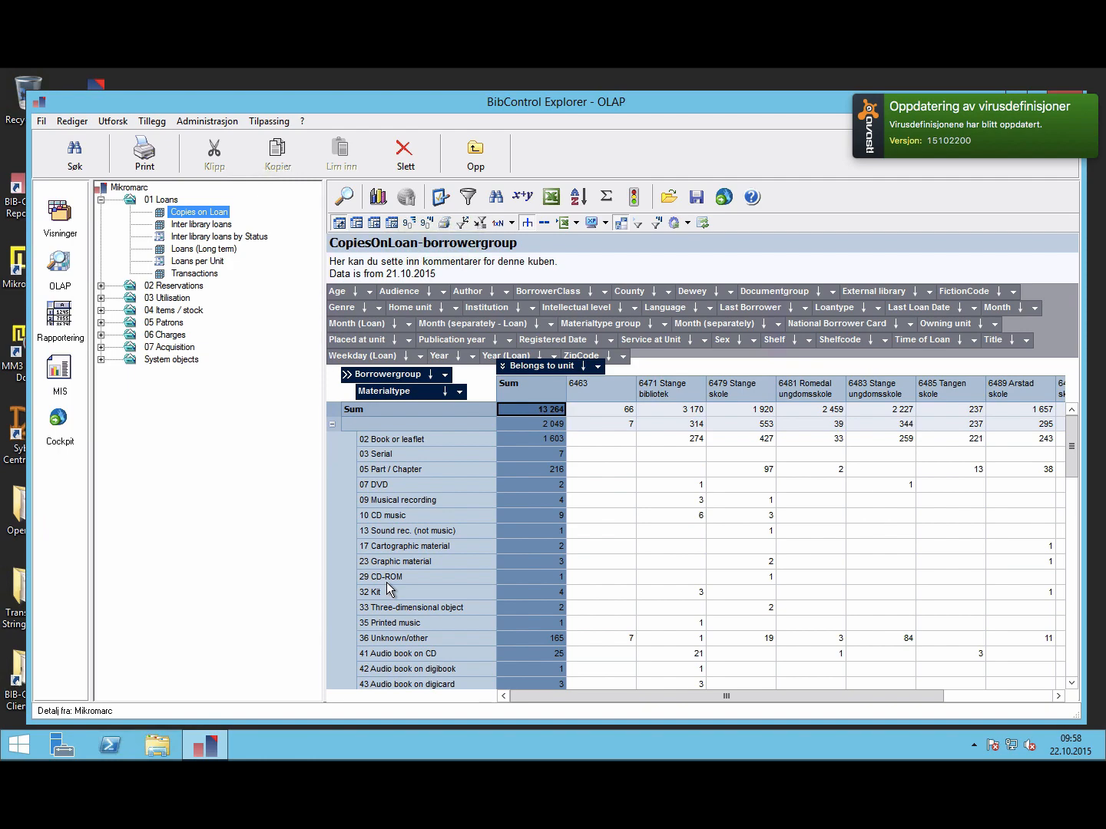
Step: Save the current view as a sub-cube named 'Copies on Loan- borrow_jcs'
{"action": "left_click", "coordinate": [697, 198]}
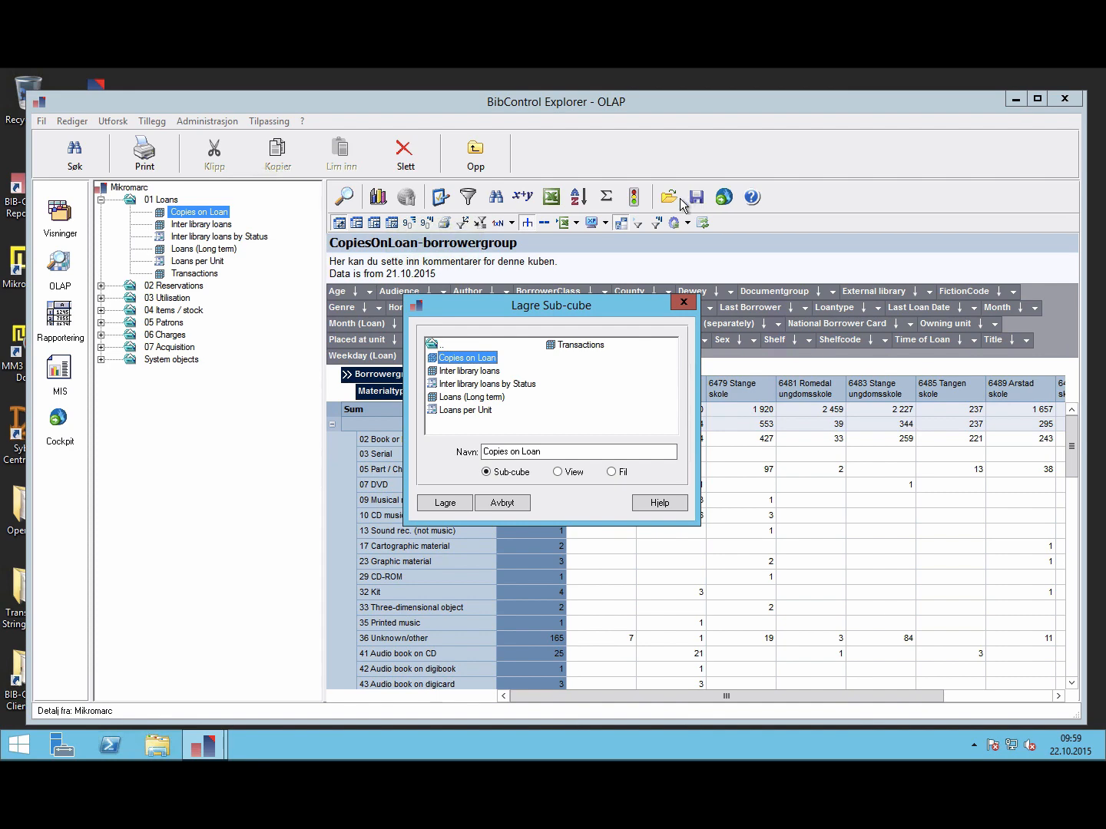
{"action": "left_click", "coordinate": [556, 451]}
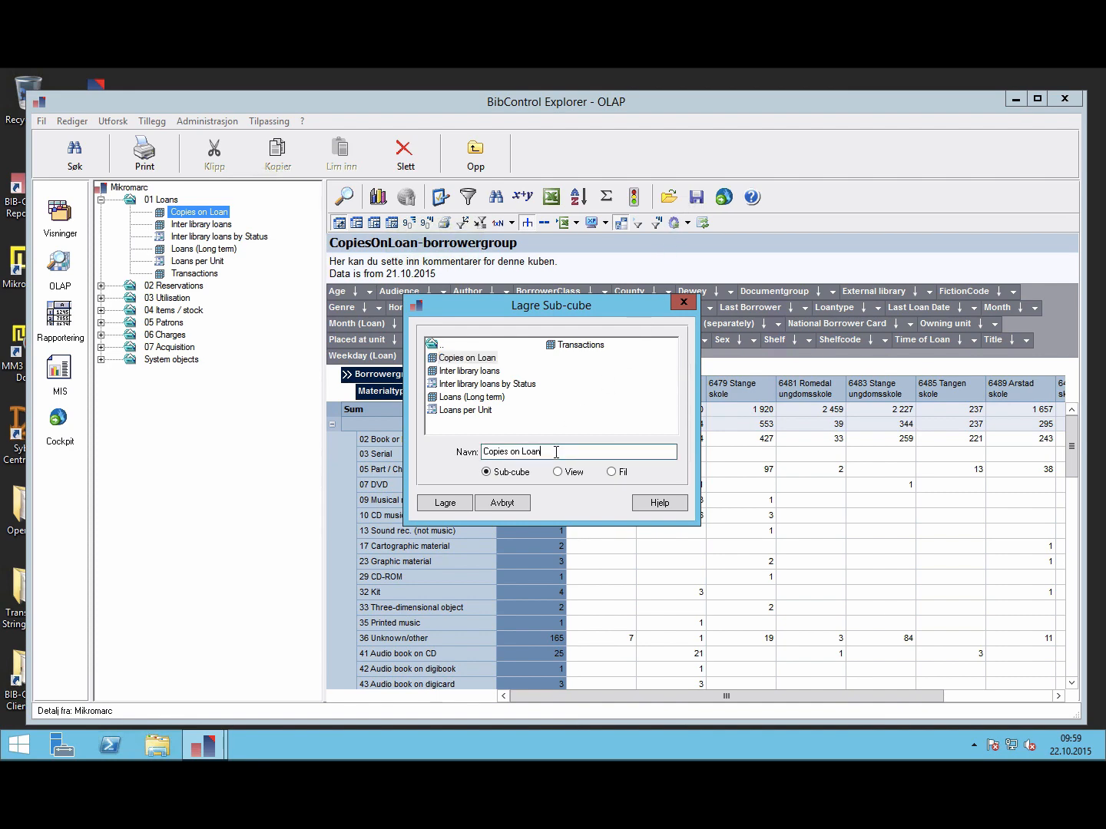
{"action": "type", "text": "- borrow_ics"}
{"action": "left_click", "coordinate": [440, 504]}
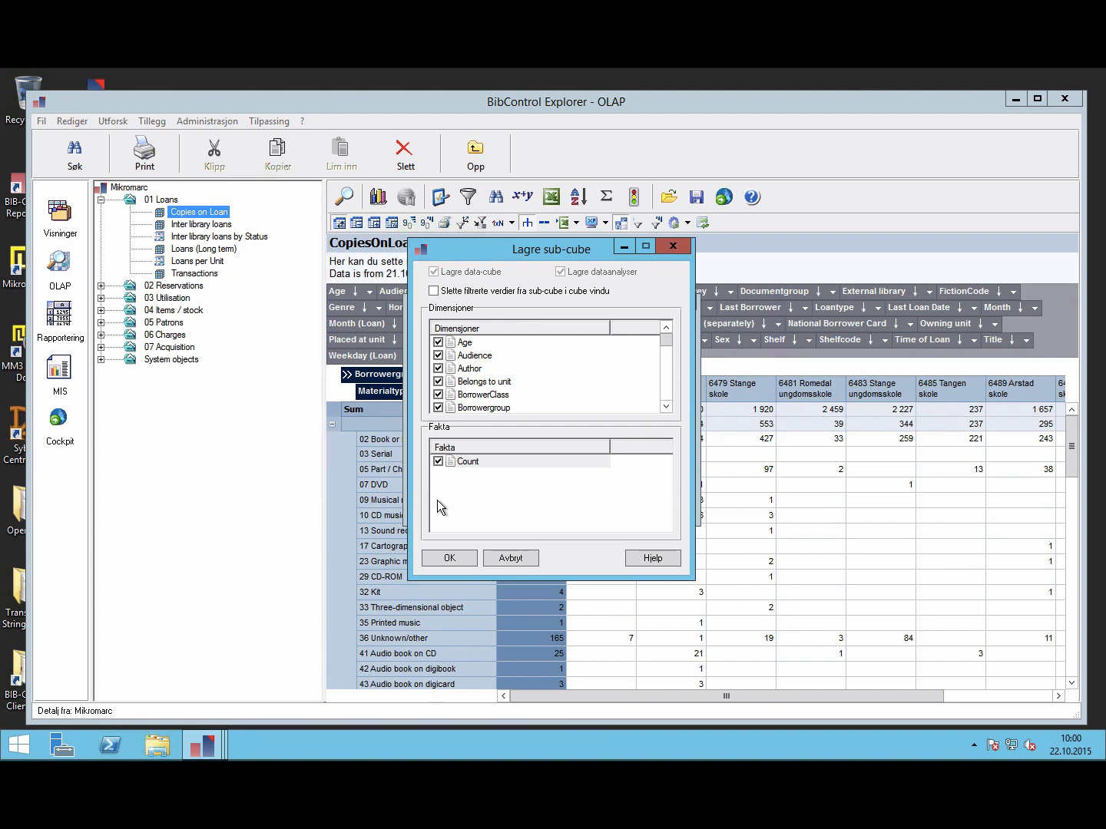
Step: Confirm saving all listed dimensions and the Count fact for the sub-cube
{"action": "left_click", "coordinate": [442, 558]}
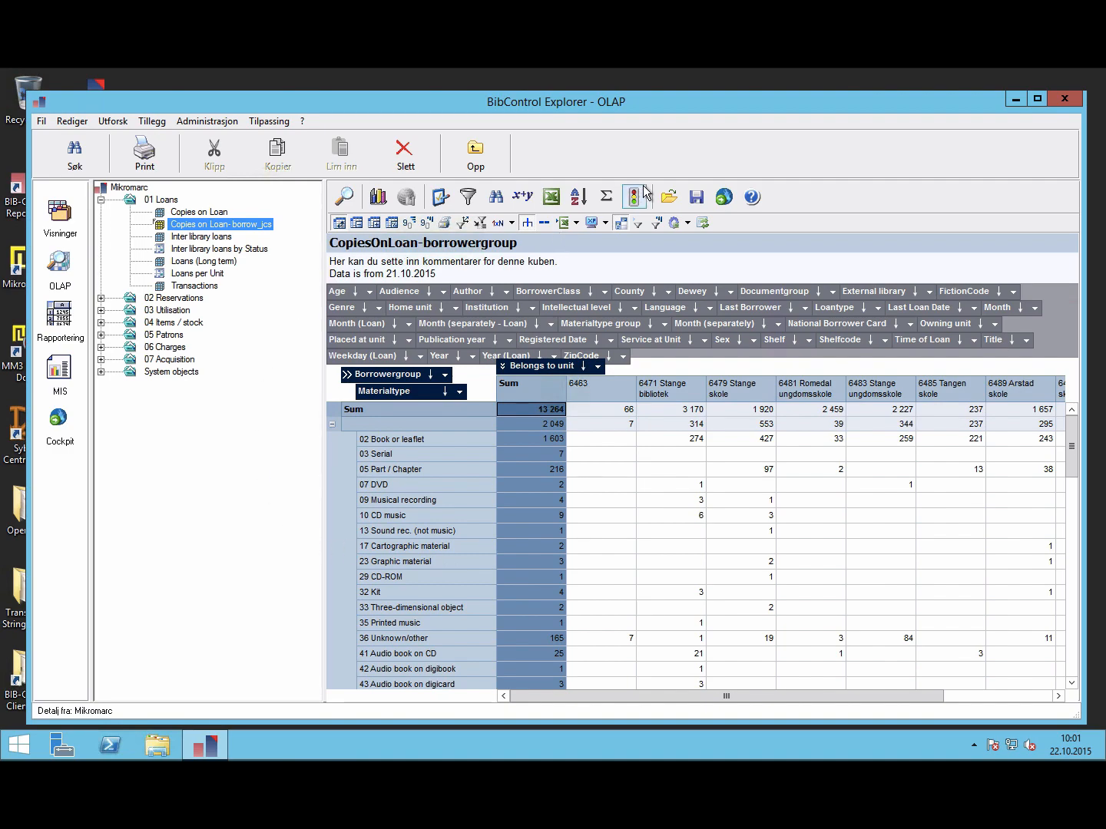
Step: Re-save the view over the existing Copies on Loan- borrow_jcs sub-cube, keeping its dimensions and facts
{"action": "left_click", "coordinate": [696, 198]}
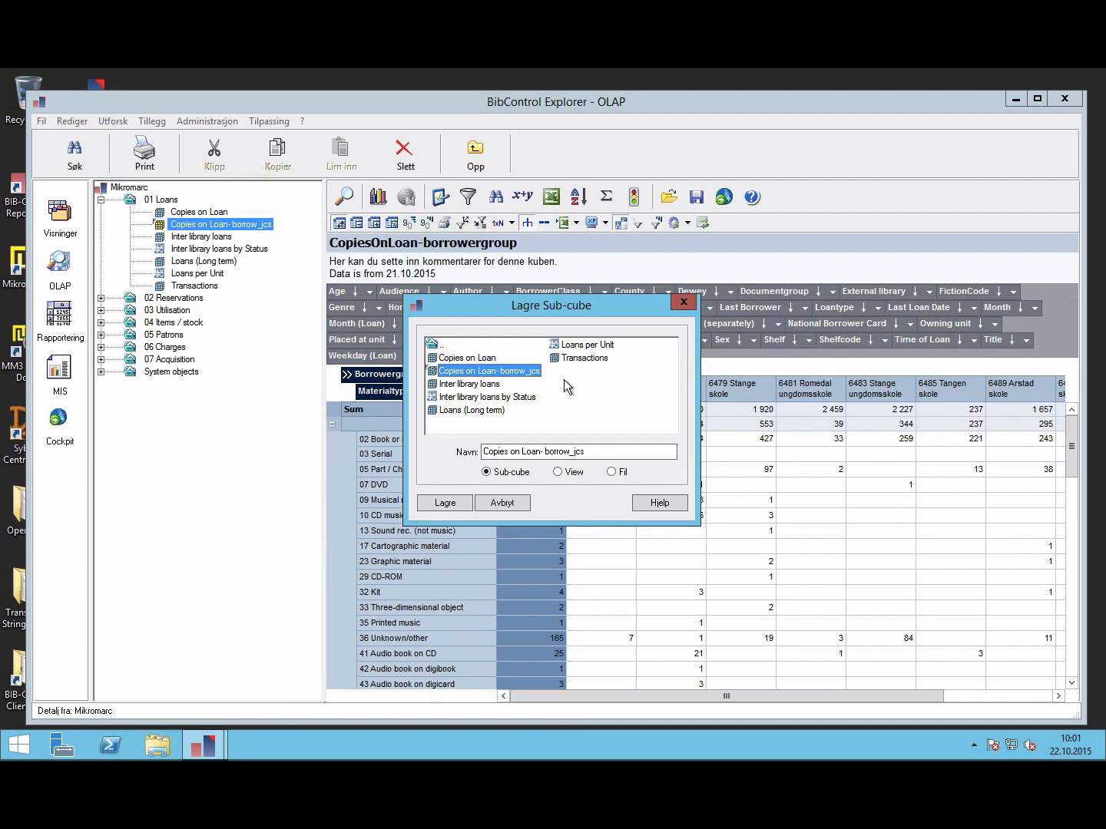
{"action": "left_click", "coordinate": [443, 502]}
{"action": "left_click", "coordinate": [577, 458]}
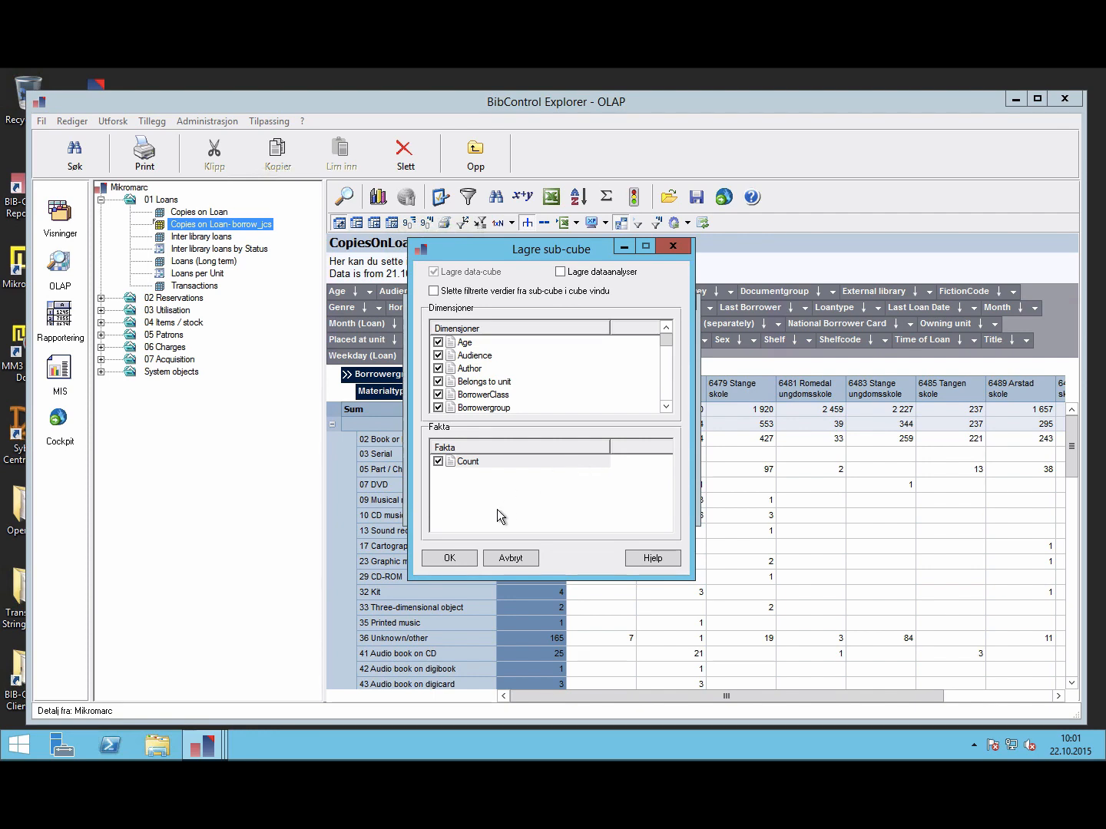
{"action": "left_click", "coordinate": [444, 559]}
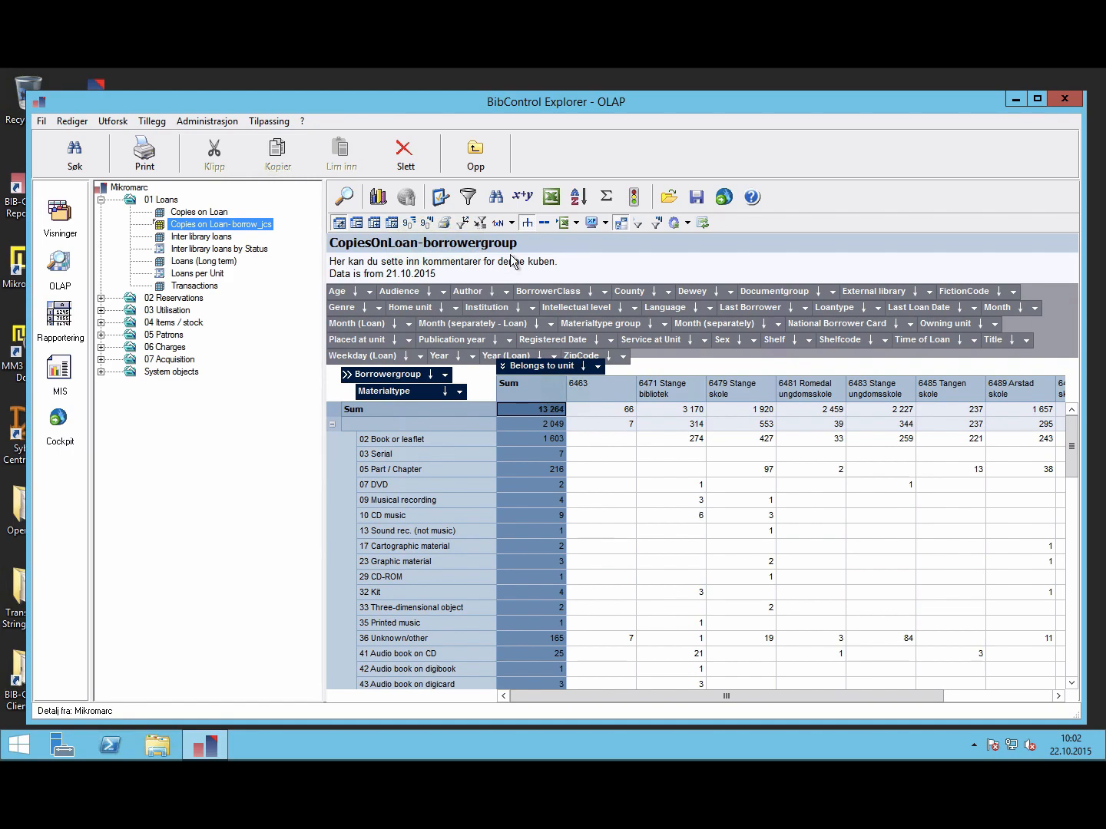
Step: Show row dimensions side by side without sums, then load the Copies on Loan- borrow_jcs sub-cube
{"action": "left_click", "coordinate": [526, 224]}
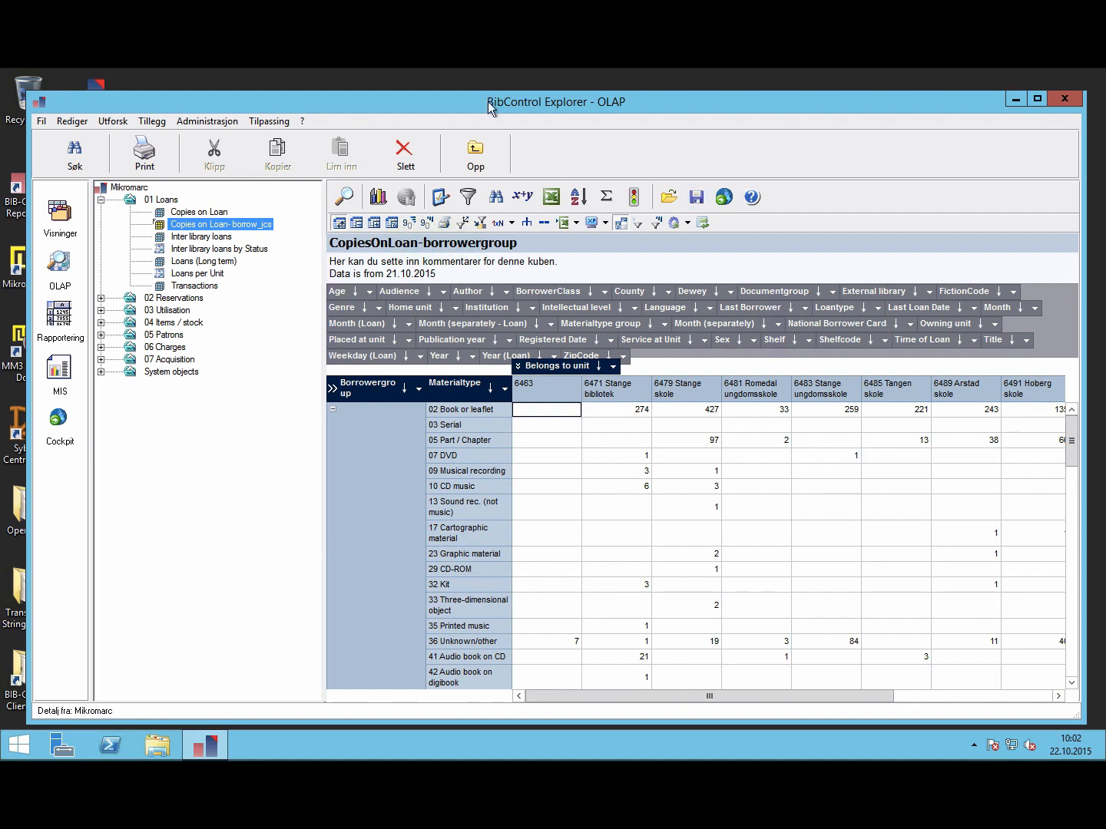
{"action": "left_click", "coordinate": [175, 212]}
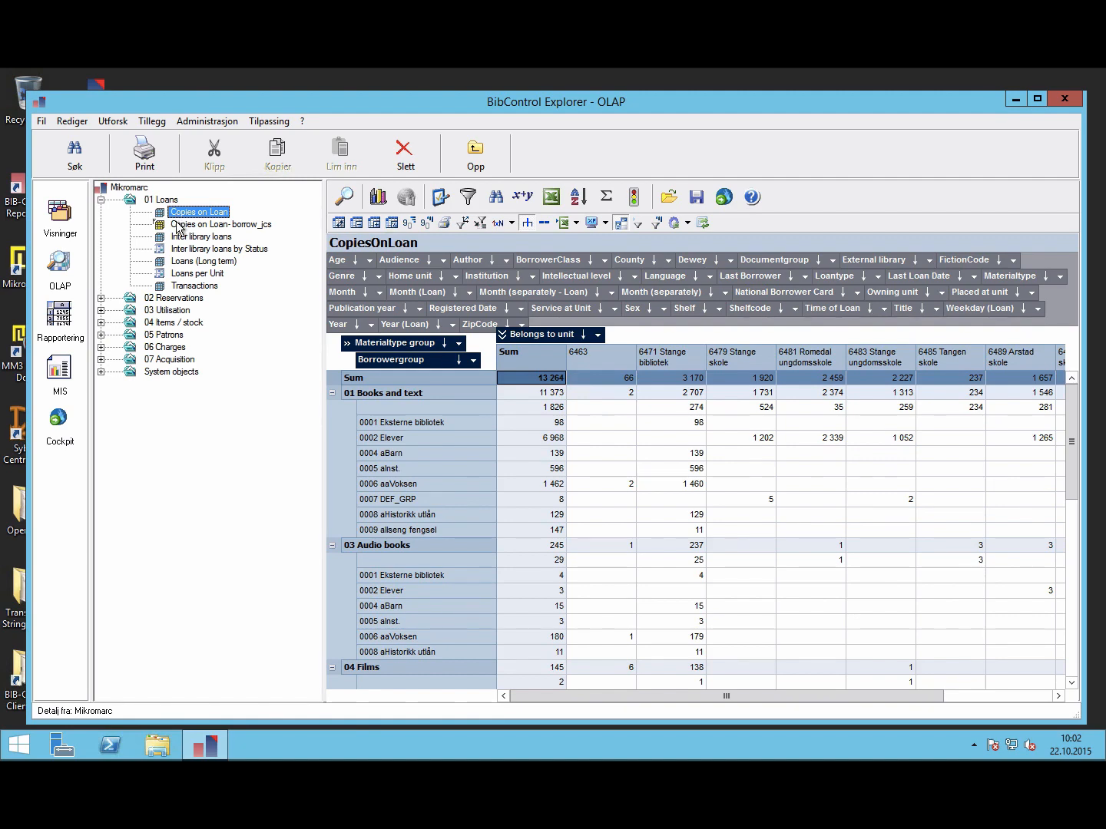
{"action": "left_click", "coordinate": [176, 223]}
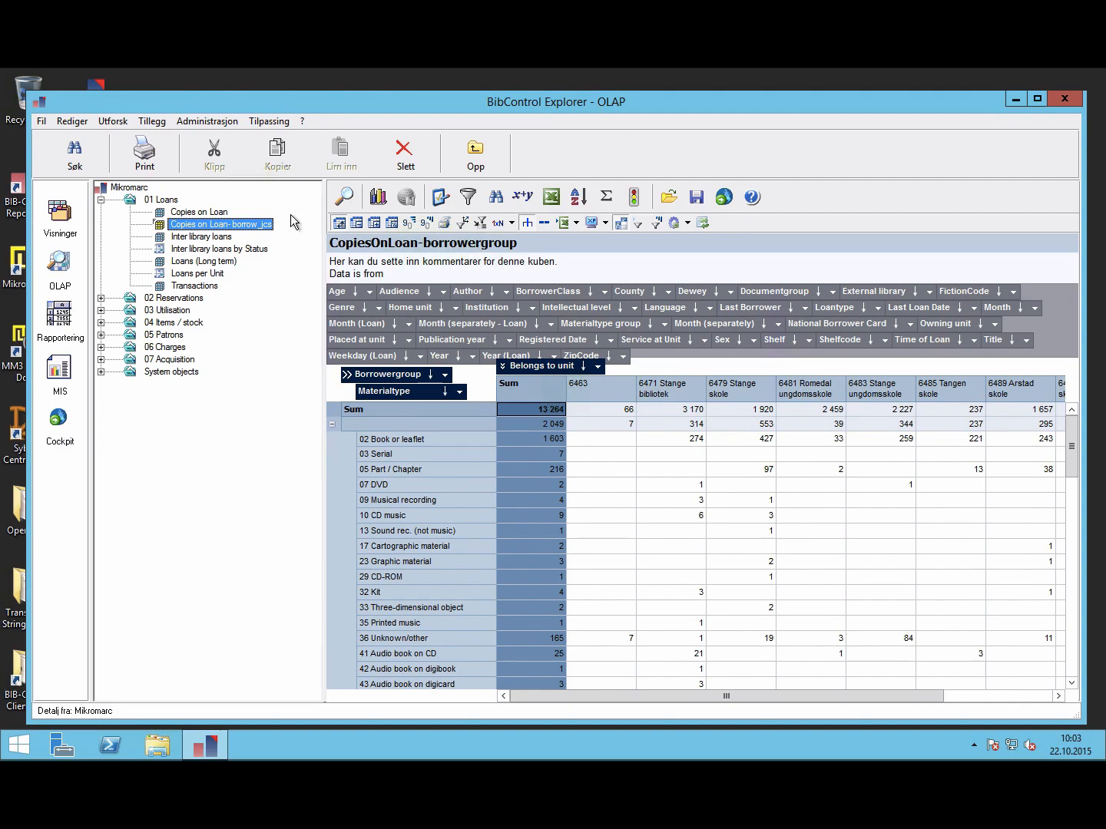
Step: In the borrow_jcs sub-cube's Egenskaper, untick Fast cube and tick Offentlig objekt, confirming both warnings
{"action": "right_click", "coordinate": [190, 224]}
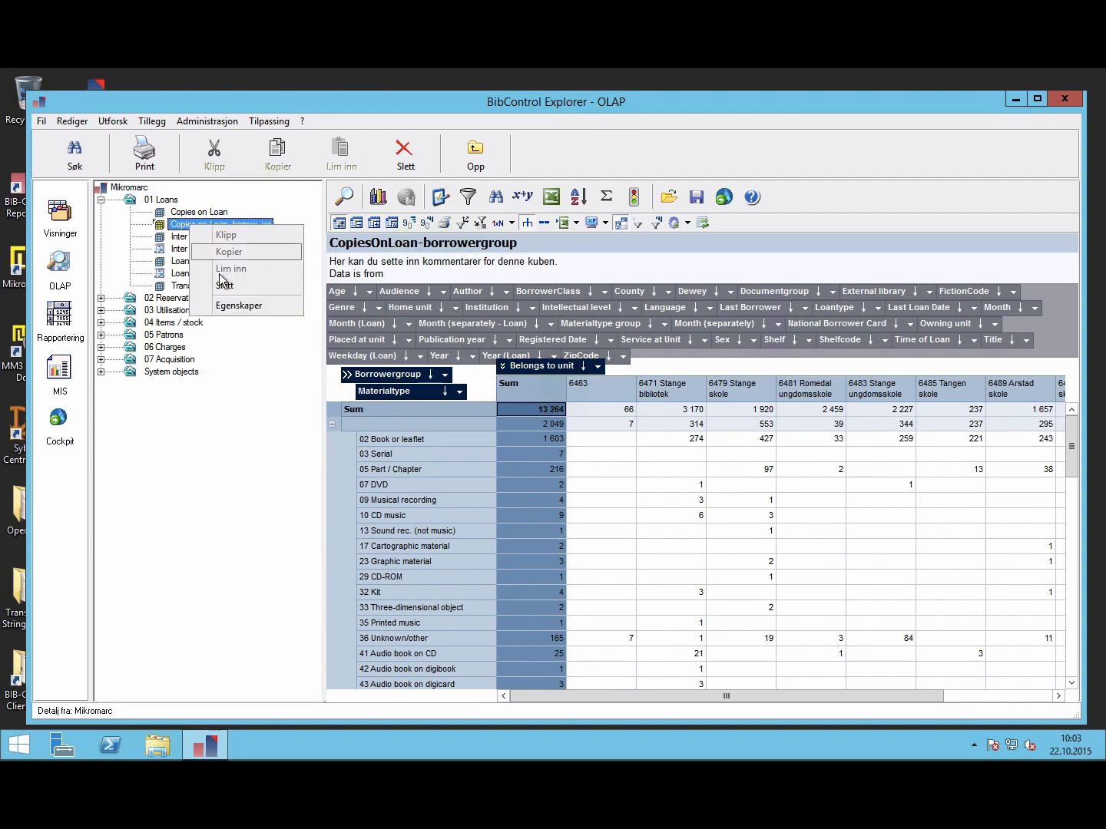
{"action": "left_click", "coordinate": [231, 305]}
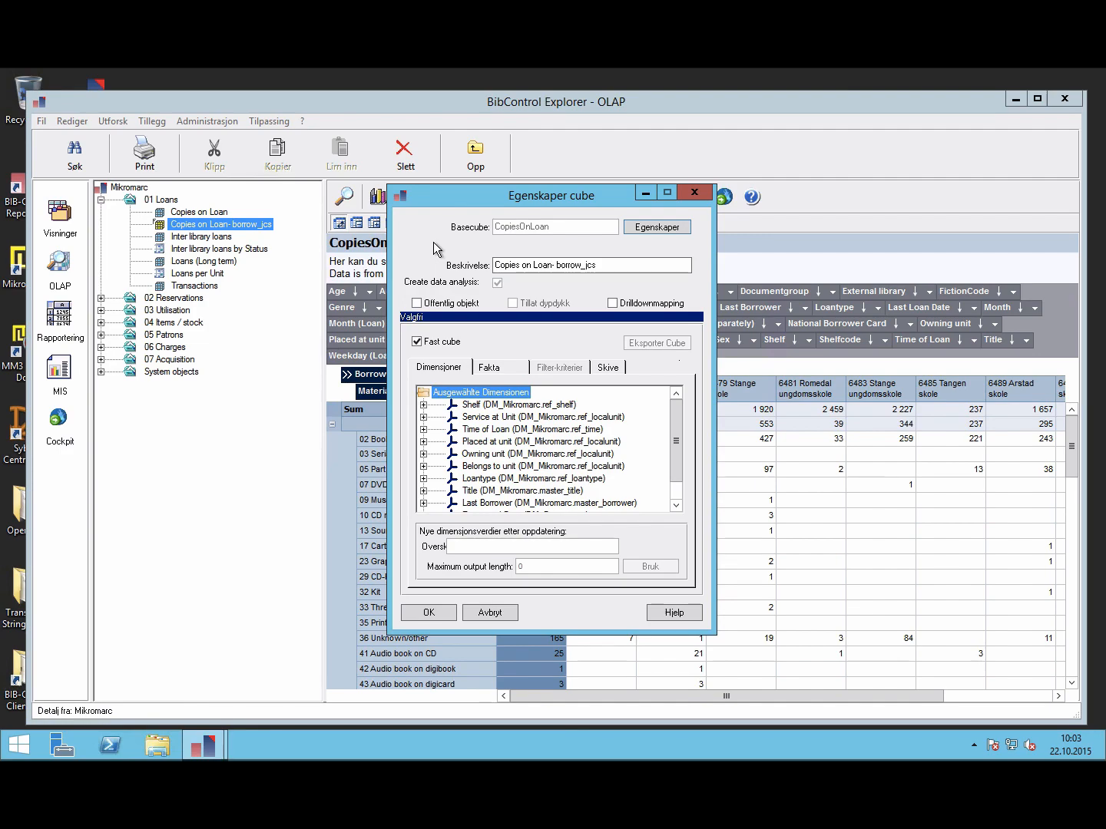
{"action": "left_click", "coordinate": [417, 341]}
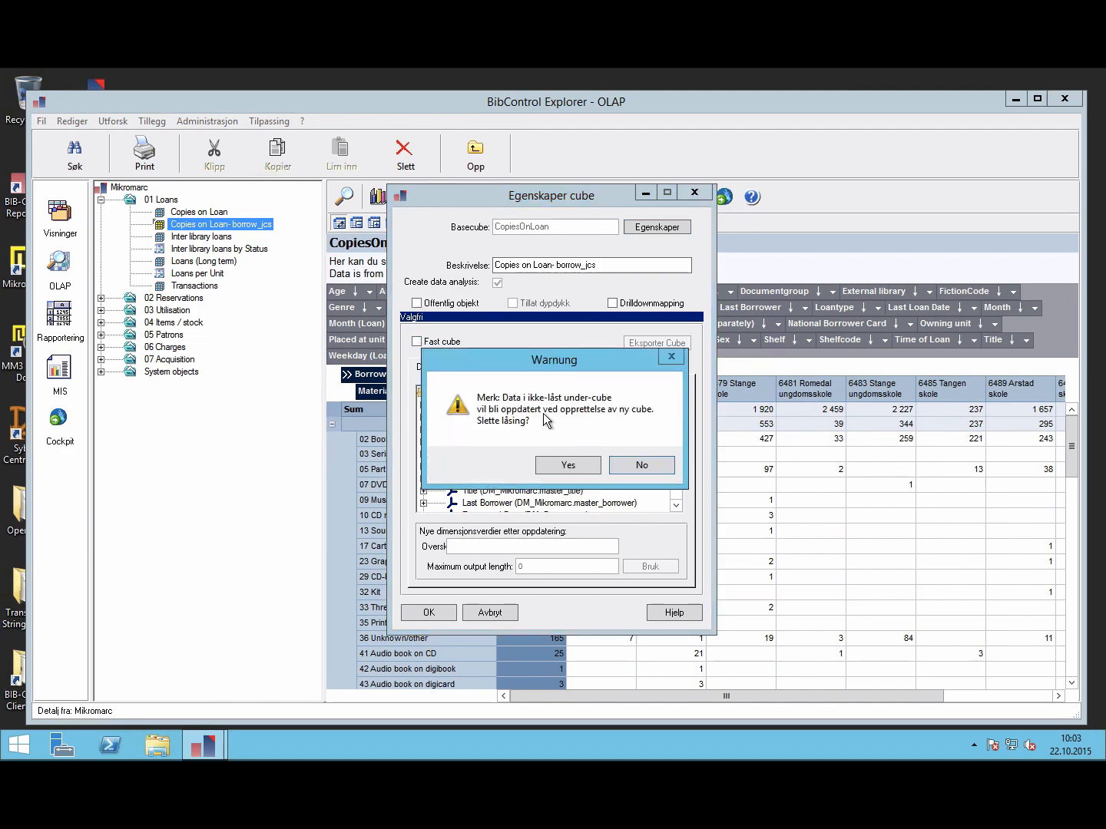
{"action": "left_click", "coordinate": [569, 466]}
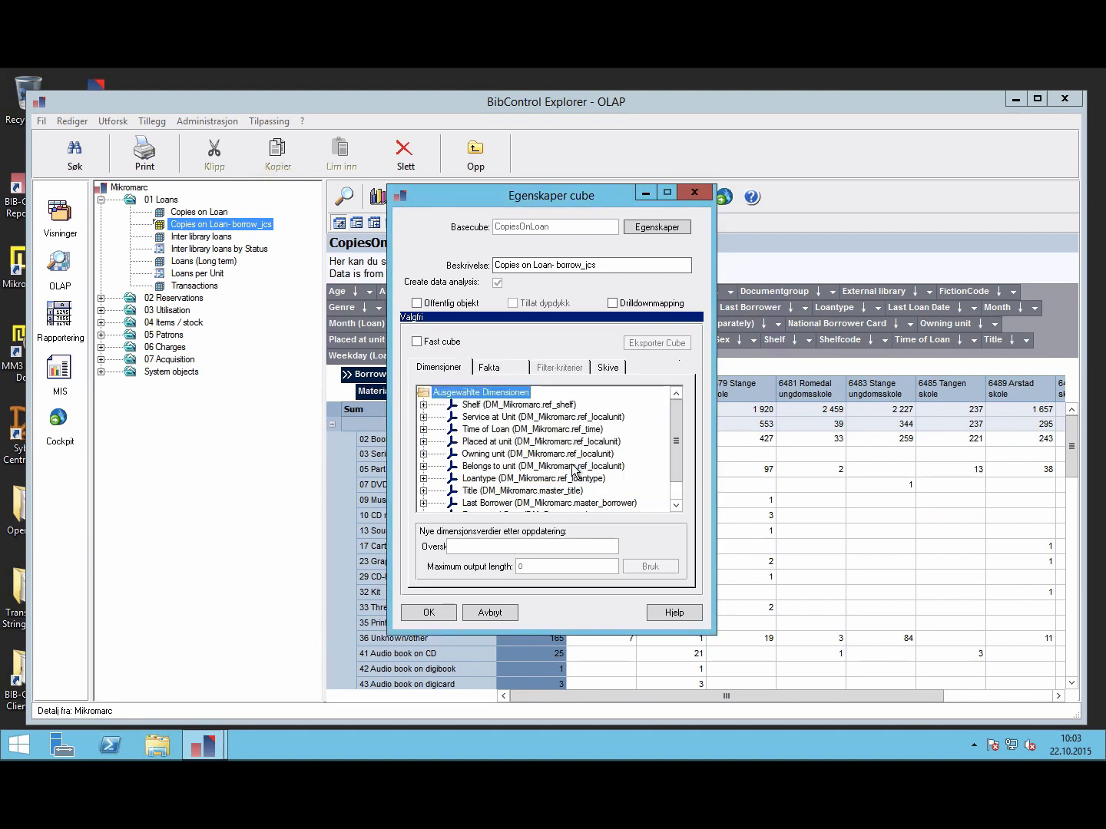
{"action": "left_click", "coordinate": [417, 304]}
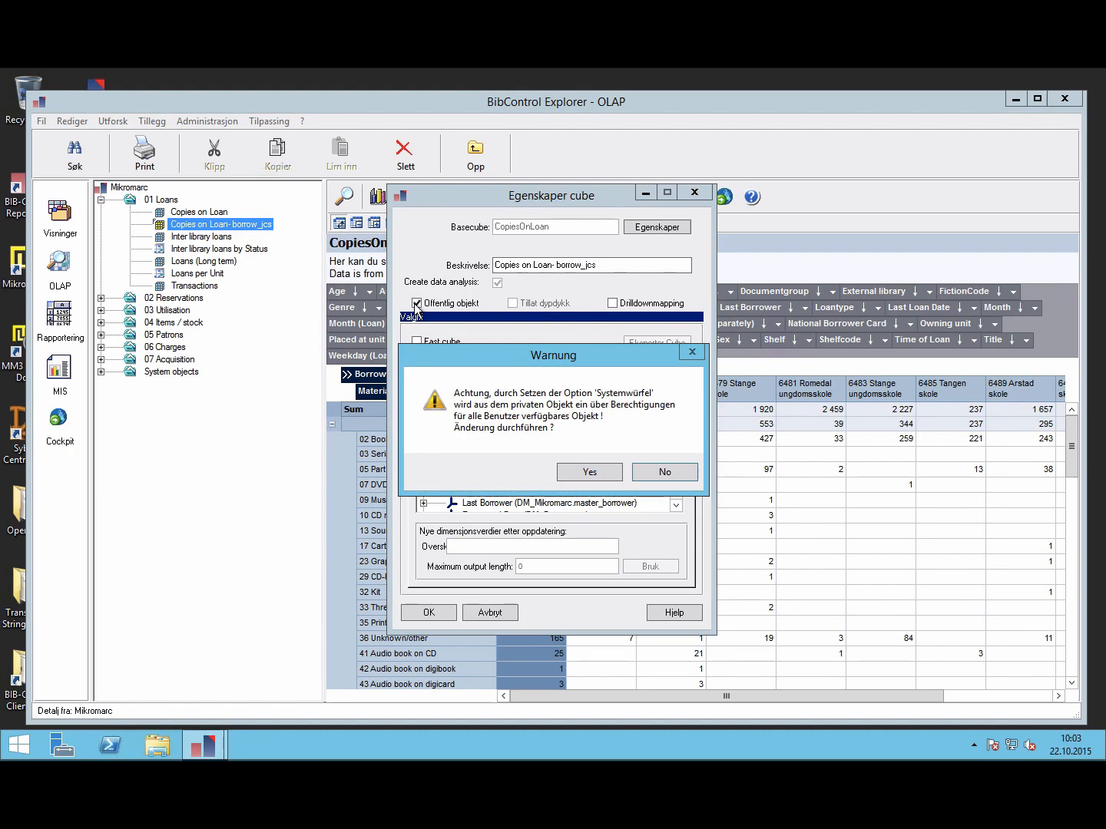
{"action": "left_click", "coordinate": [586, 471]}
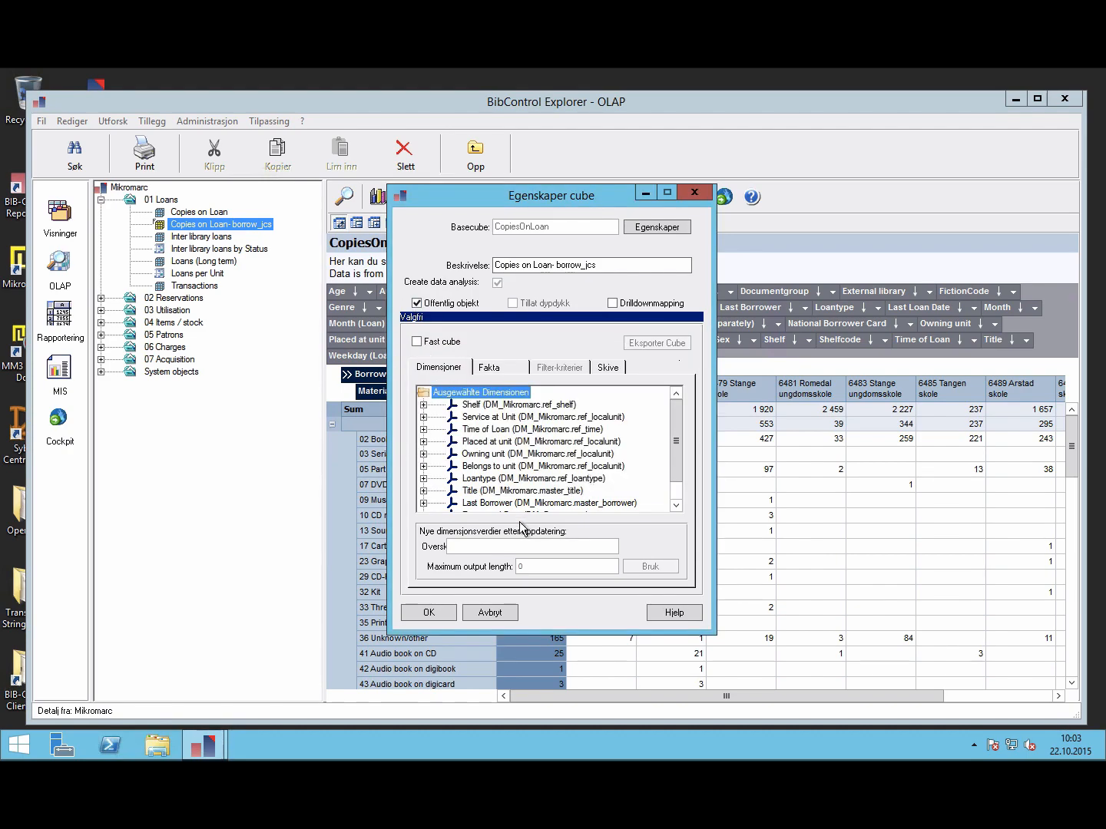
{"action": "left_click", "coordinate": [429, 613]}
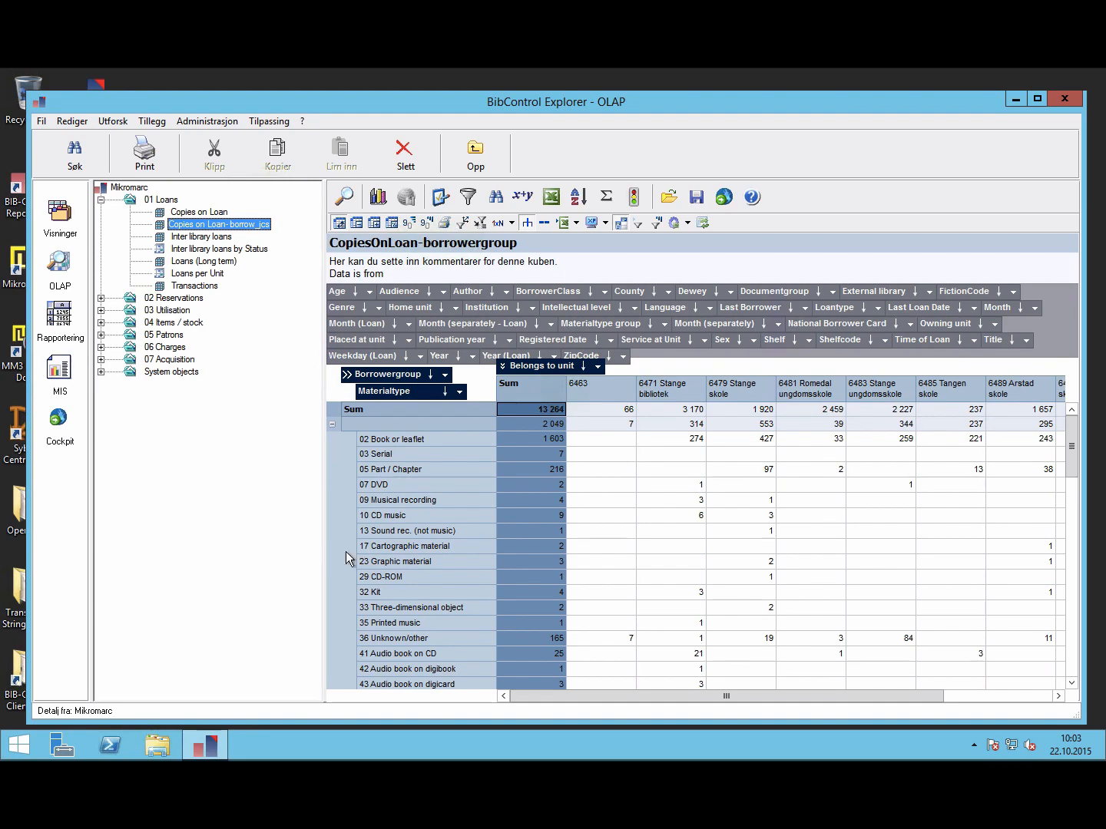
{"action": "left_click", "coordinate": [213, 121]}
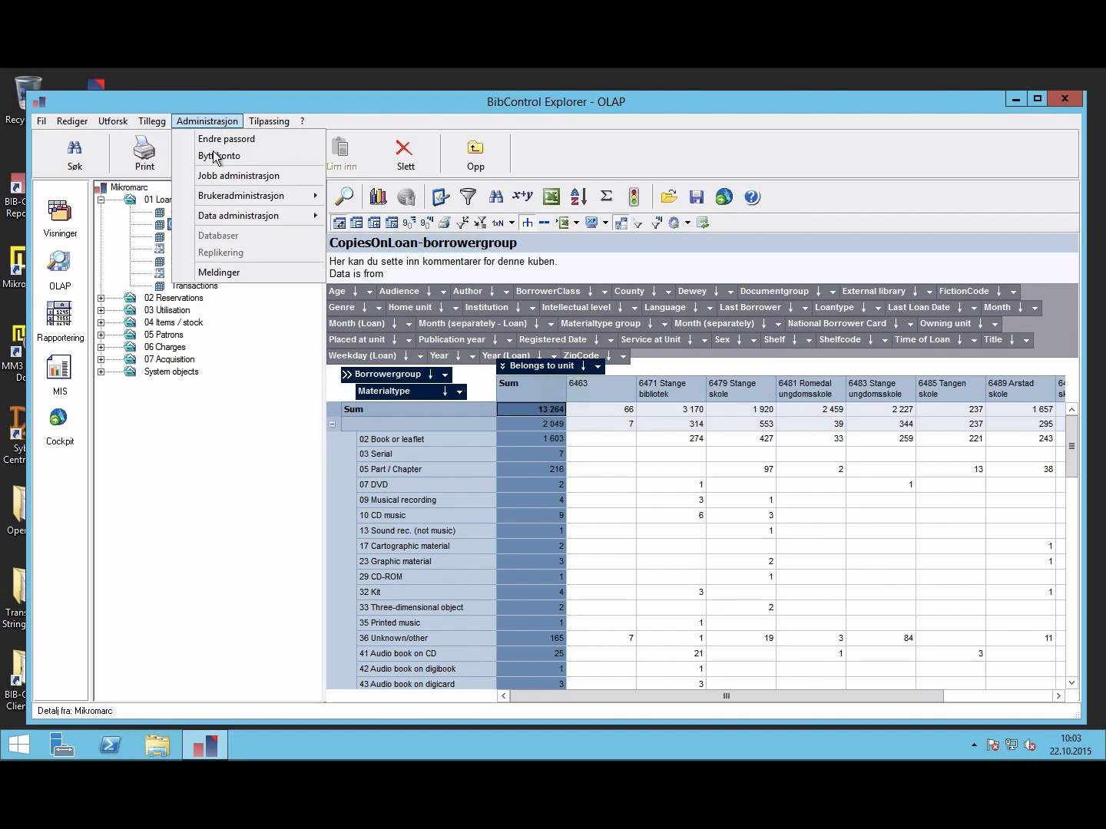
{"action": "mouse_move", "coordinate": [215, 220]}
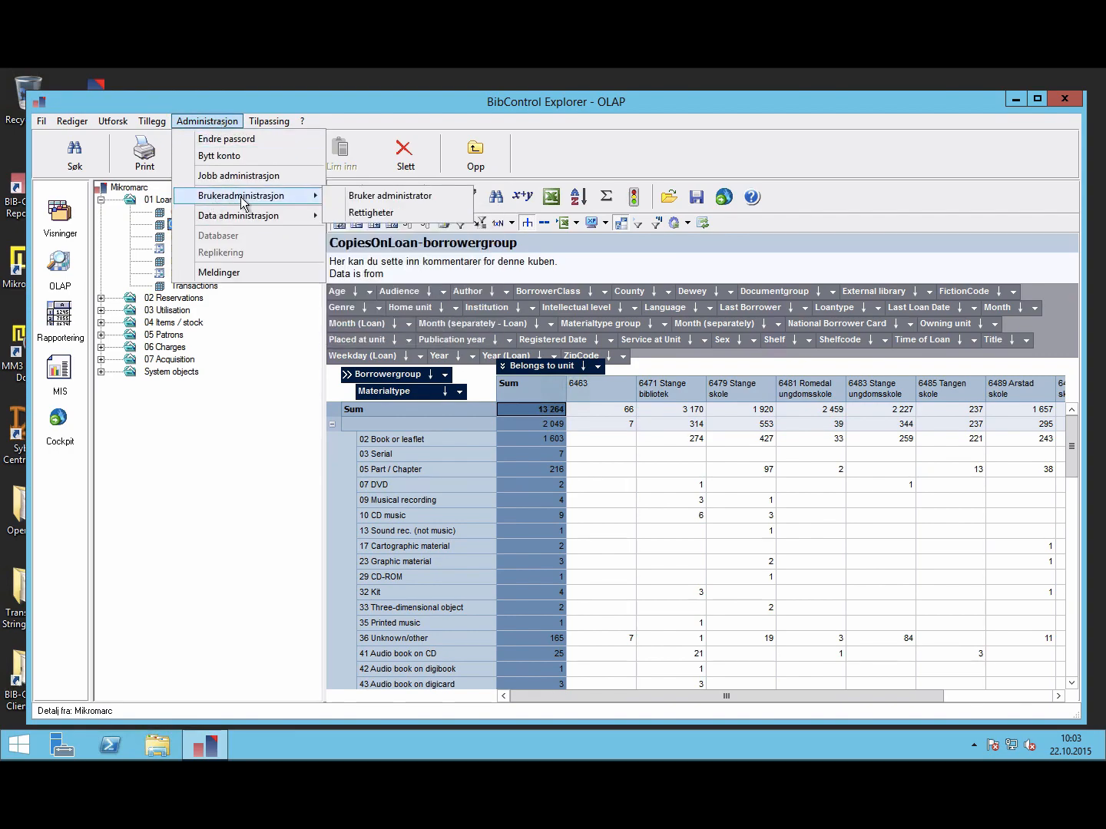
{"action": "left_click", "coordinate": [363, 215]}
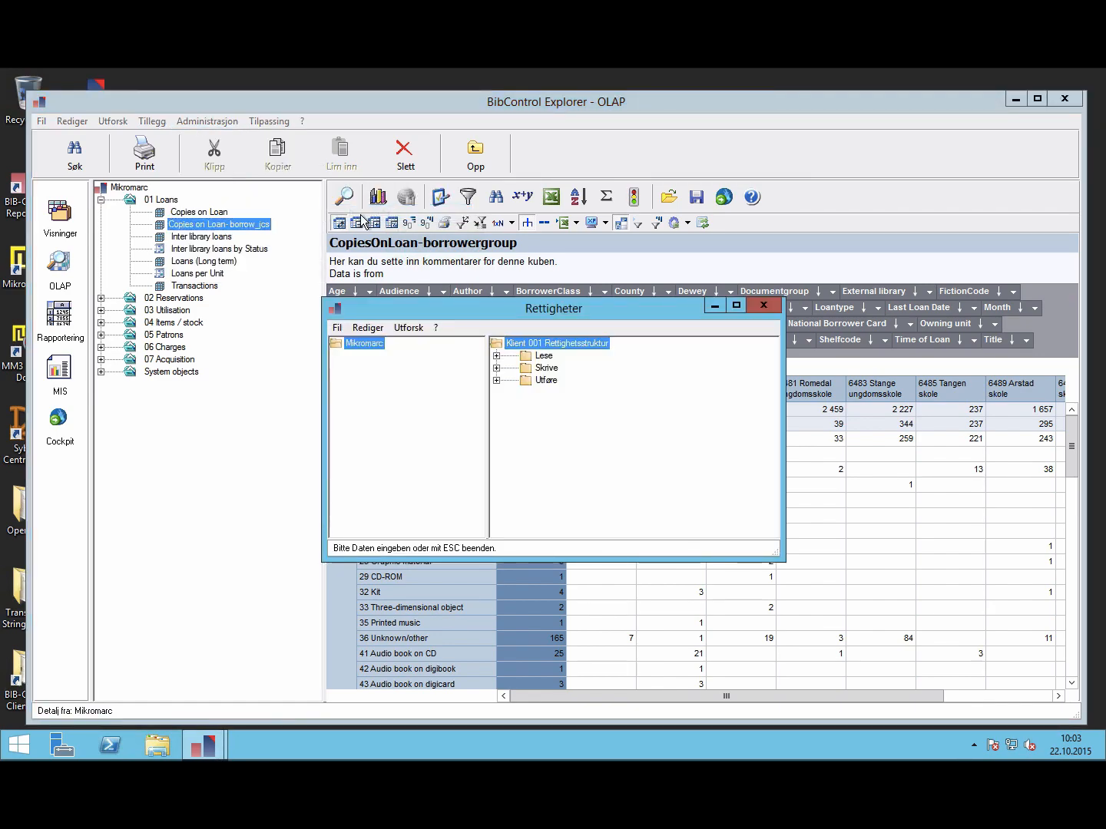
{"action": "left_click", "coordinate": [763, 306]}
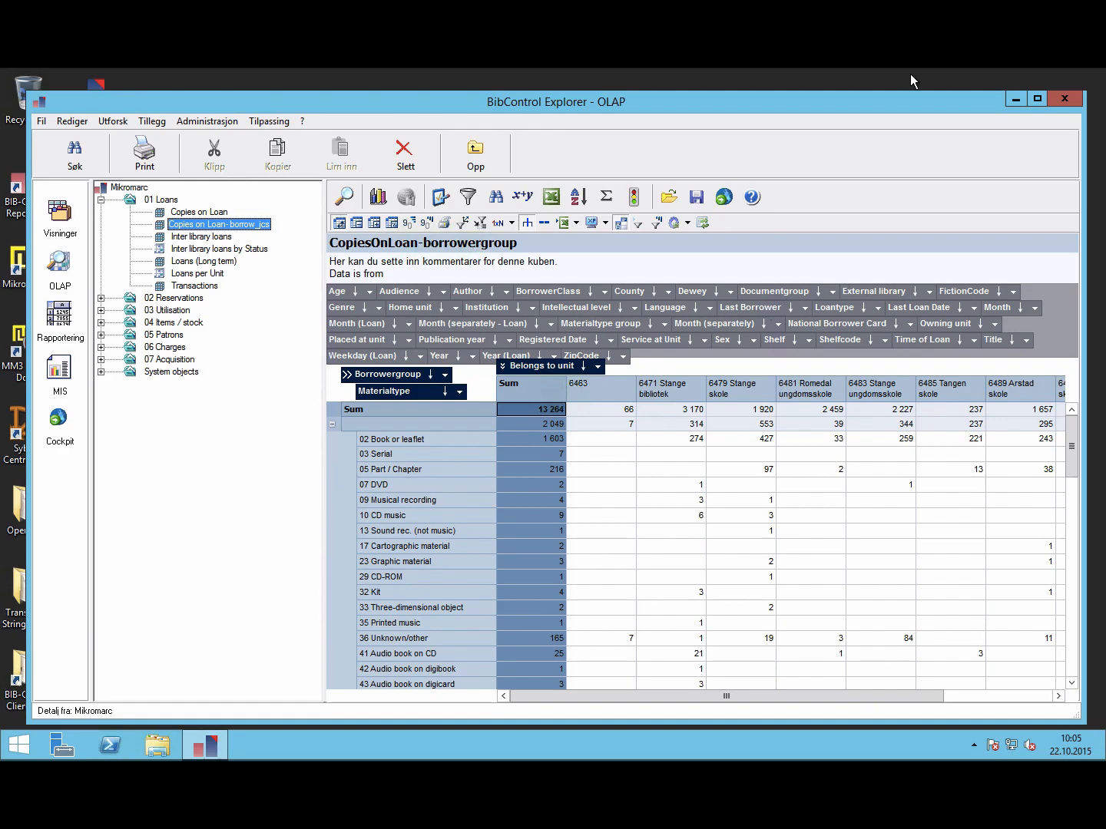
Step: Save the pivot as the view 'Copies on Loan- borrow_jcs2' and open that entry's properties
{"action": "left_click", "coordinate": [696, 199]}
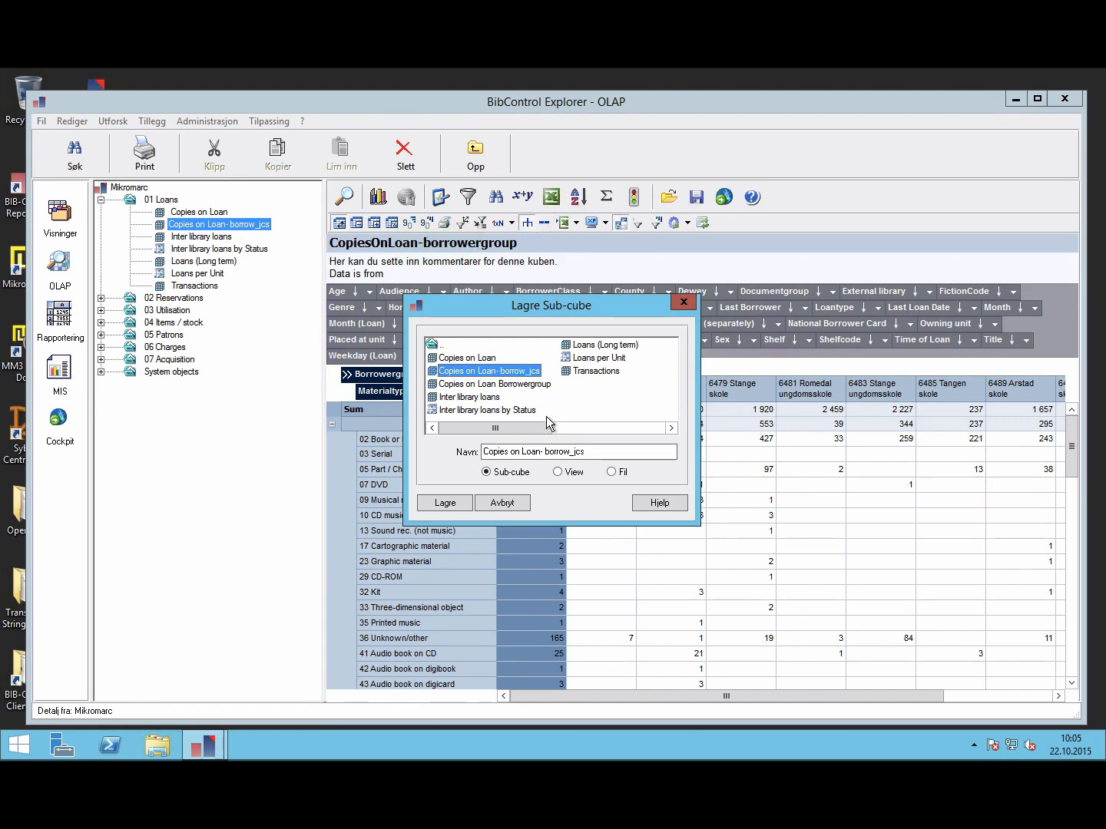
{"action": "left_click", "coordinate": [558, 472]}
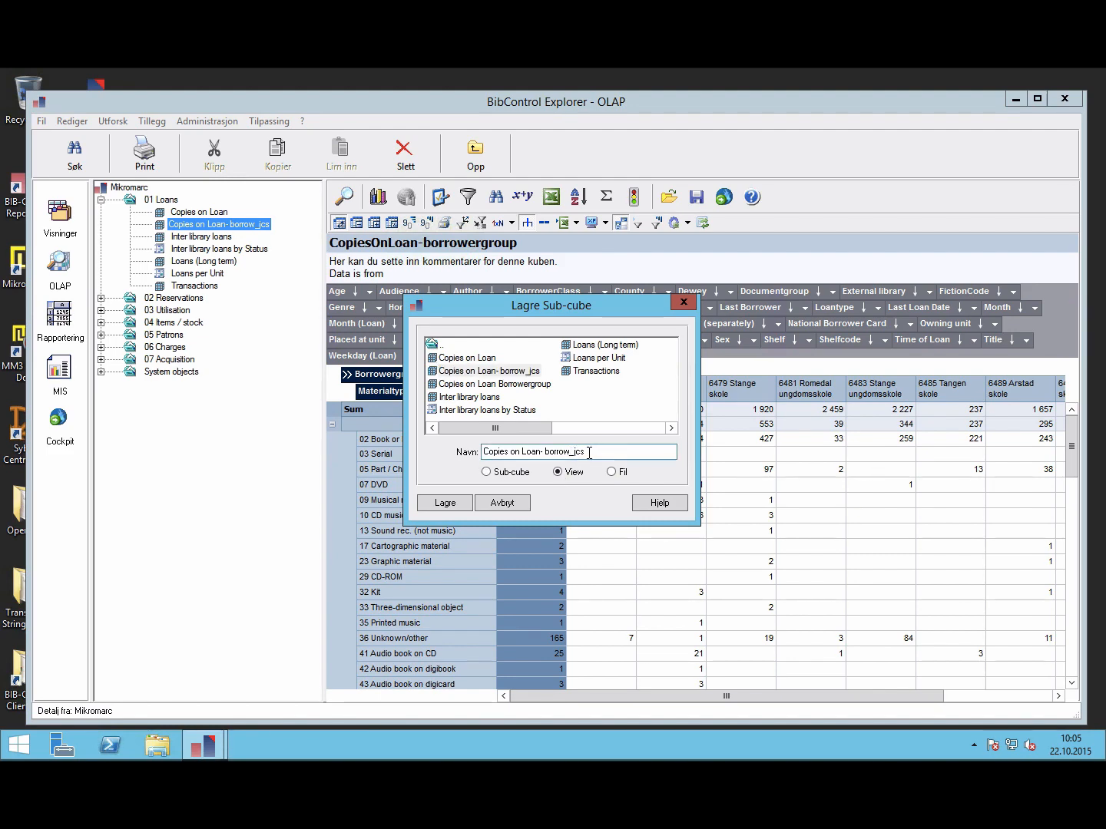
{"action": "left_click", "coordinate": [590, 452]}
{"action": "type", "text": "2"}
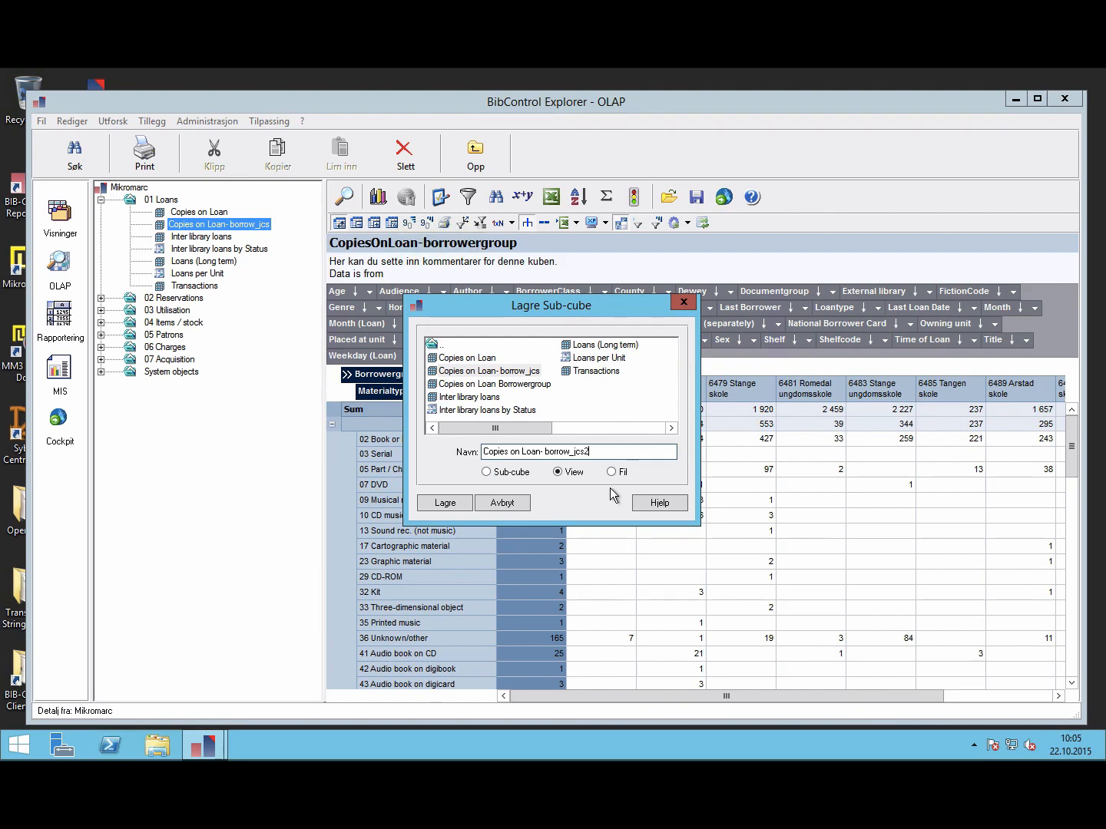
{"action": "left_click", "coordinate": [445, 503]}
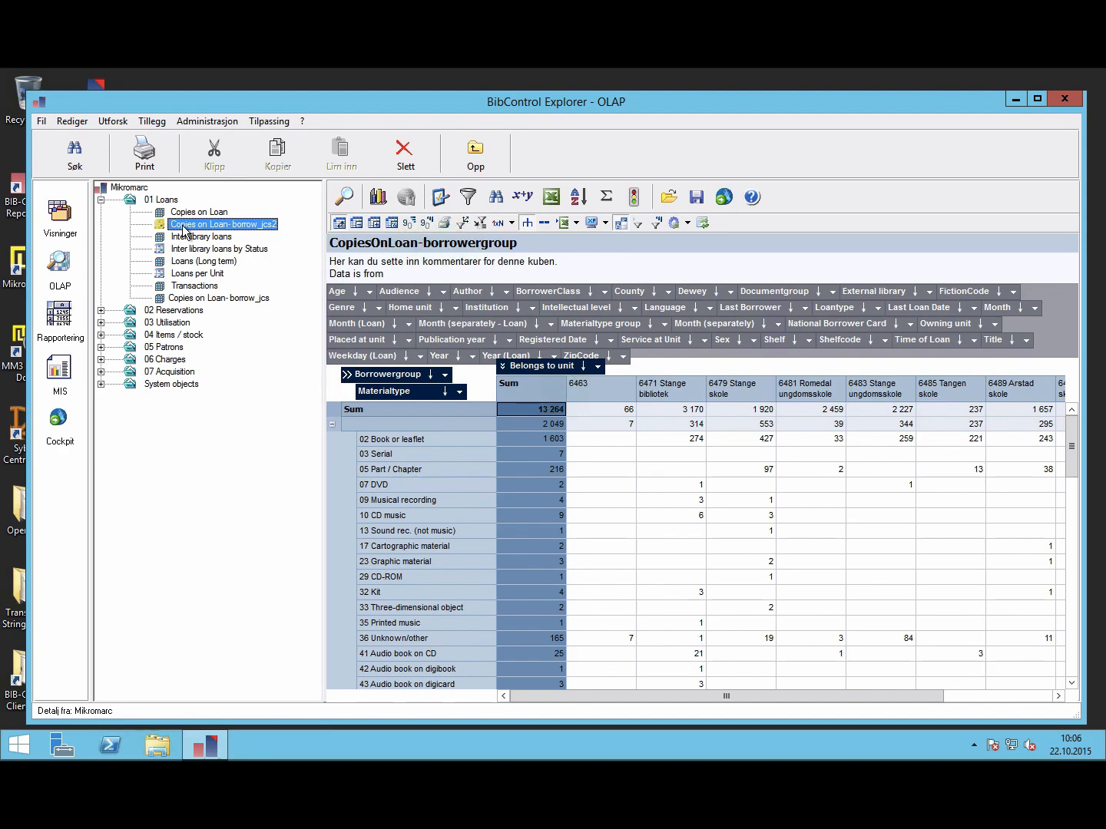
{"action": "right_click", "coordinate": [183, 229]}
{"action": "left_click", "coordinate": [219, 306]}
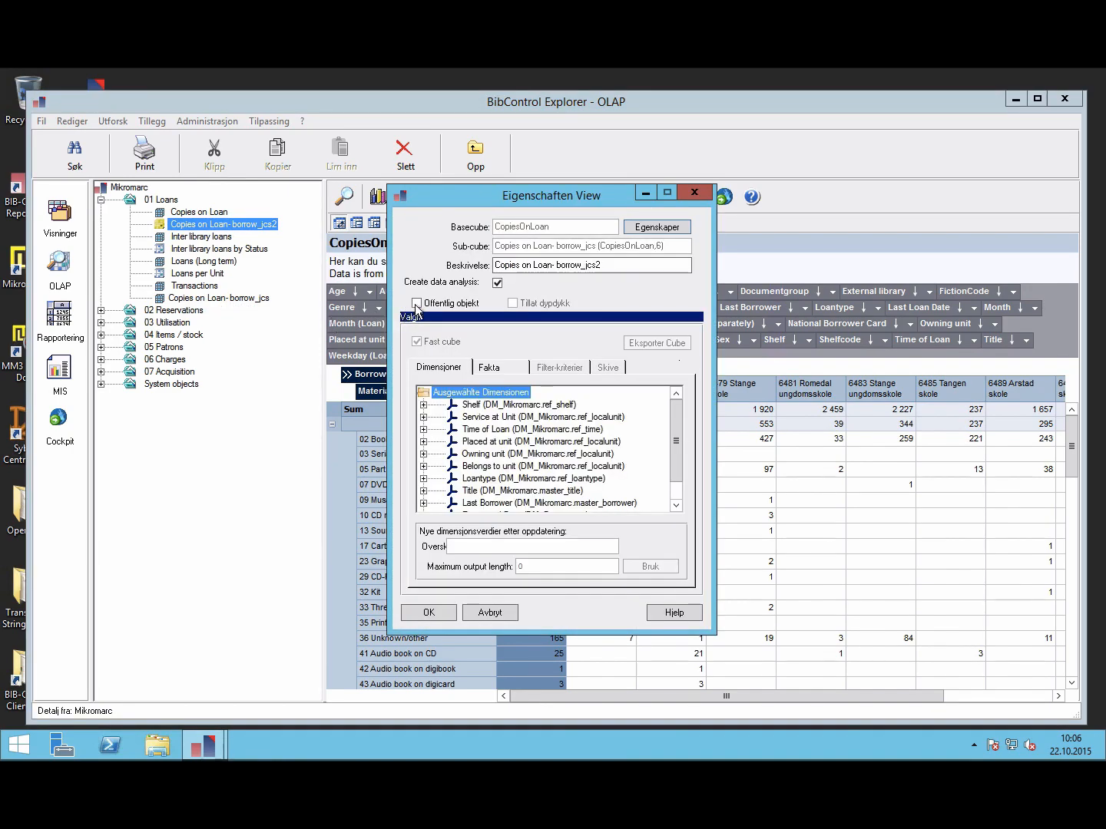
Step: Tick Offentlig objekt for the borrow_jcs2 view, accept the all-users warning, and save with OK
{"action": "left_click", "coordinate": [416, 304]}
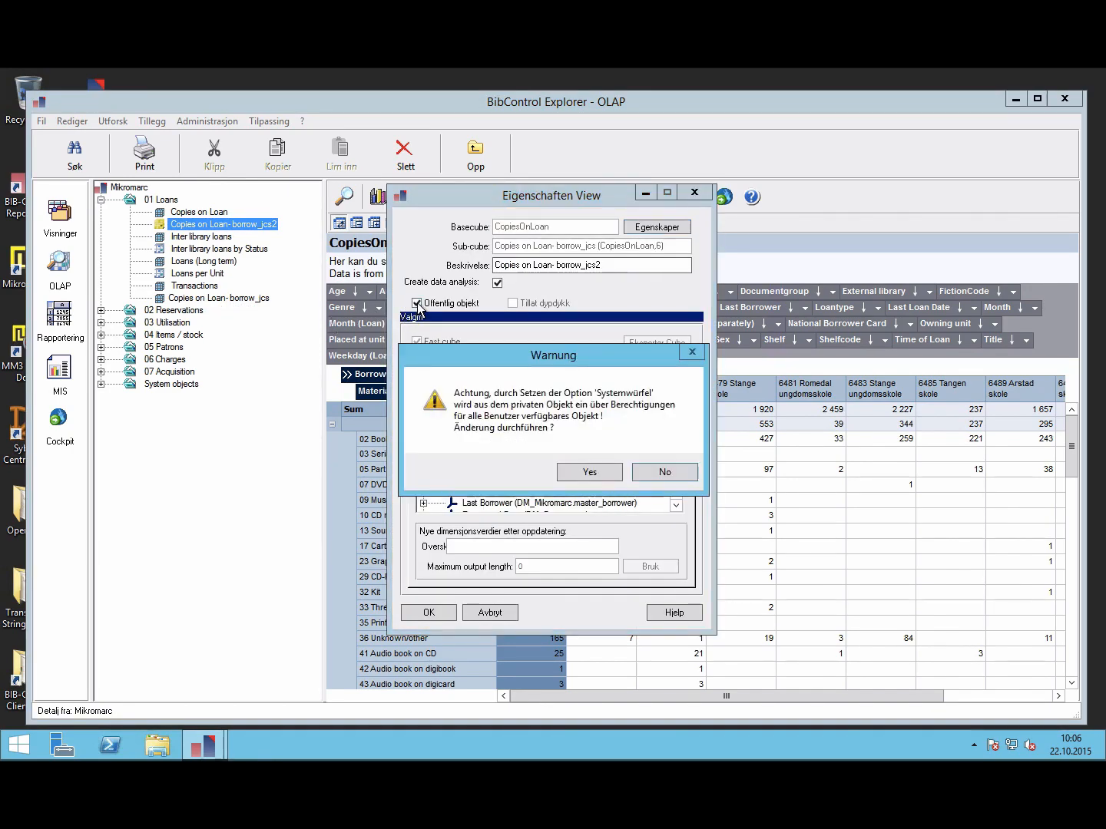
{"action": "left_click", "coordinate": [573, 473]}
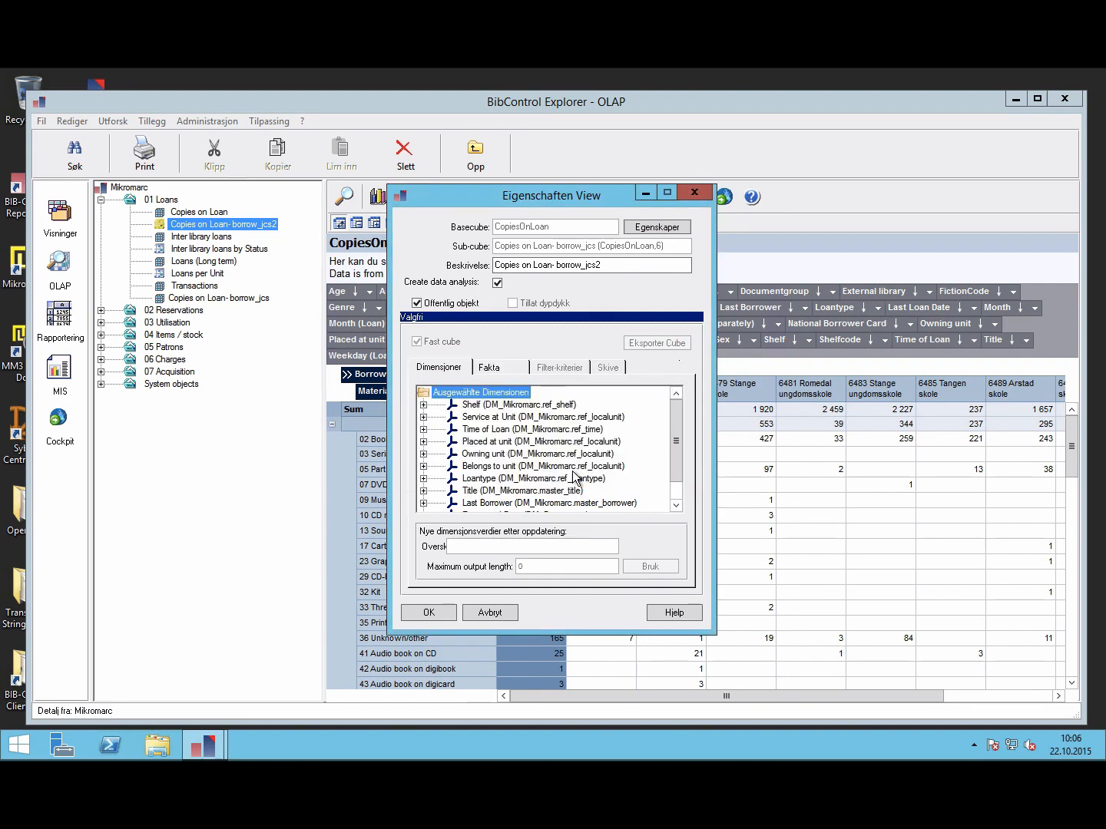
{"action": "left_click", "coordinate": [493, 368]}
{"action": "left_click", "coordinate": [440, 369]}
{"action": "left_click", "coordinate": [429, 613]}
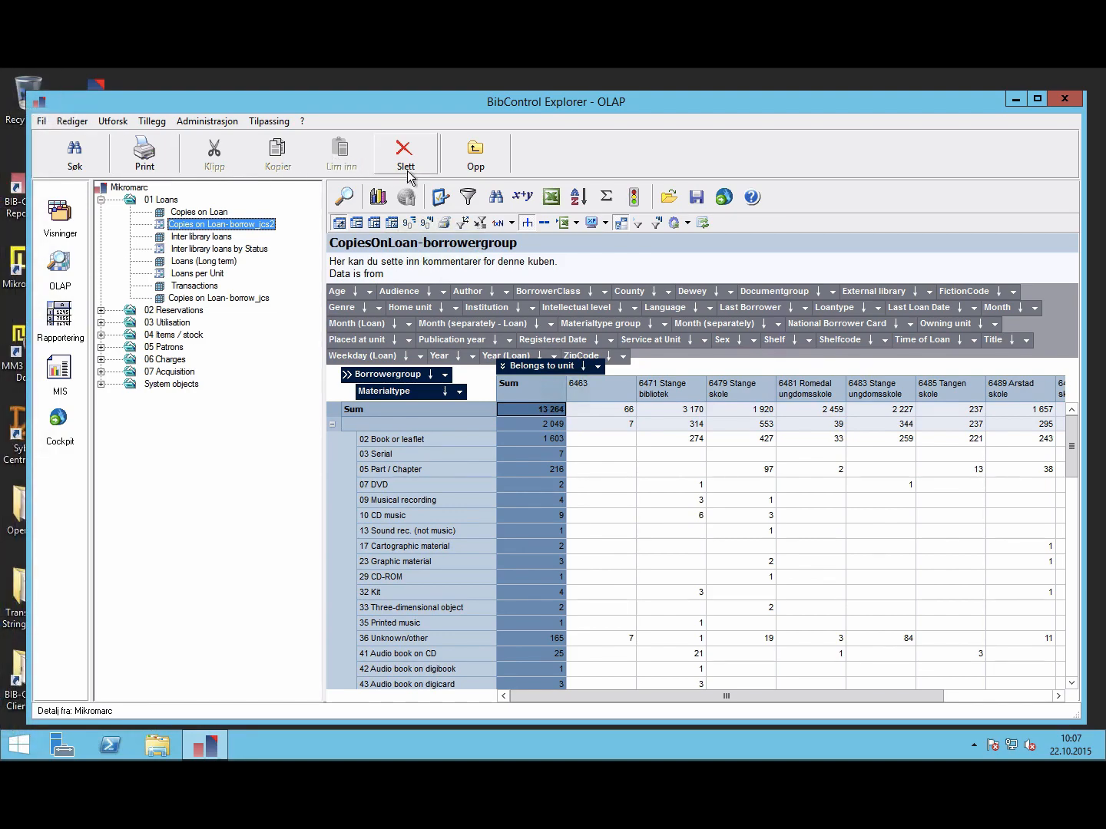
{"action": "left_click", "coordinate": [42, 121]}
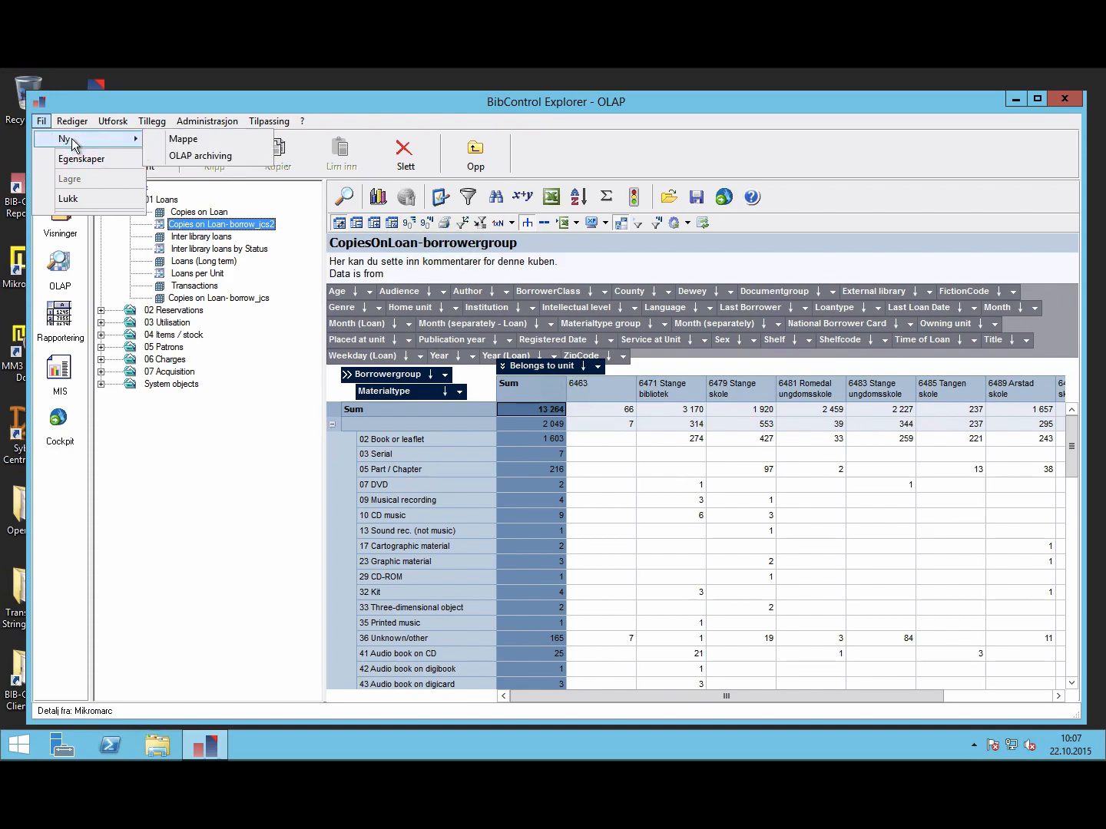
{"action": "left_click", "coordinate": [275, 587]}
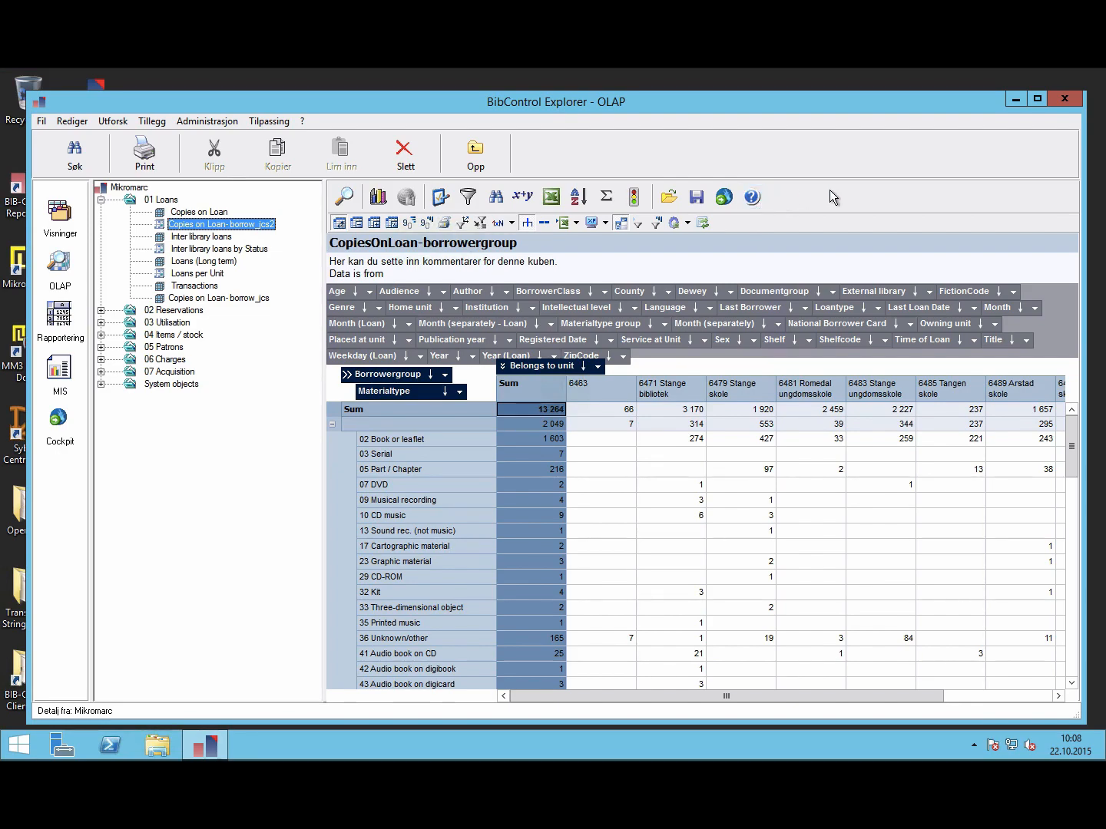
{"action": "key", "text": "ctrl+Right"}
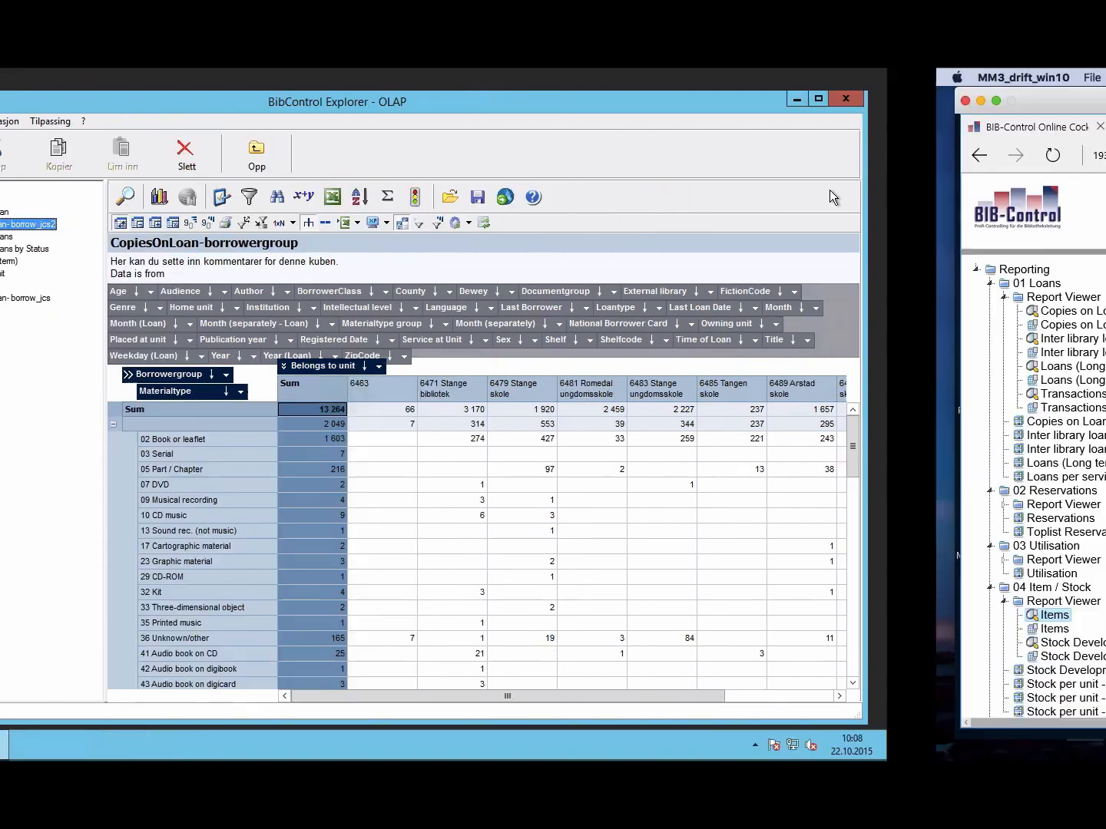
{"action": "key", "text": "ctrl+Right"}
{"action": "key", "text": "ctrl+Right"}
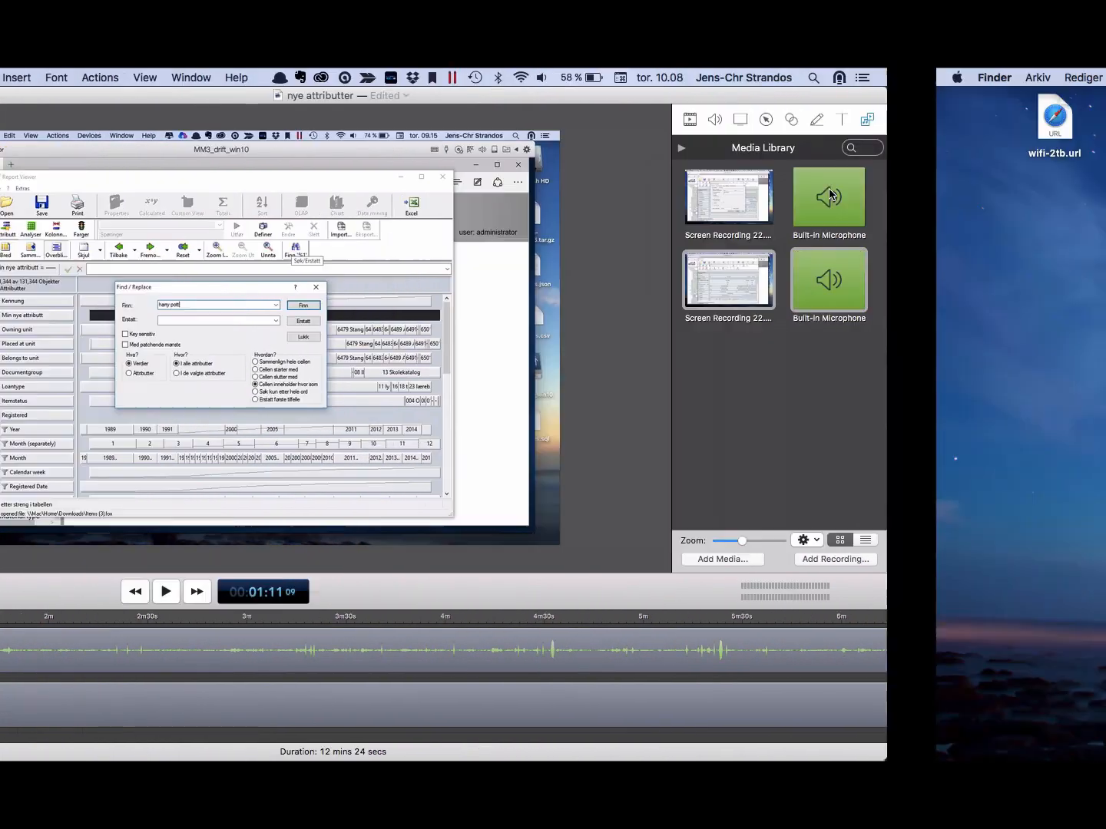
{"action": "key", "text": "ctrl+Left"}
{"action": "key", "text": "ctrl+Left"}
{"action": "key", "text": "ctrl+Left"}
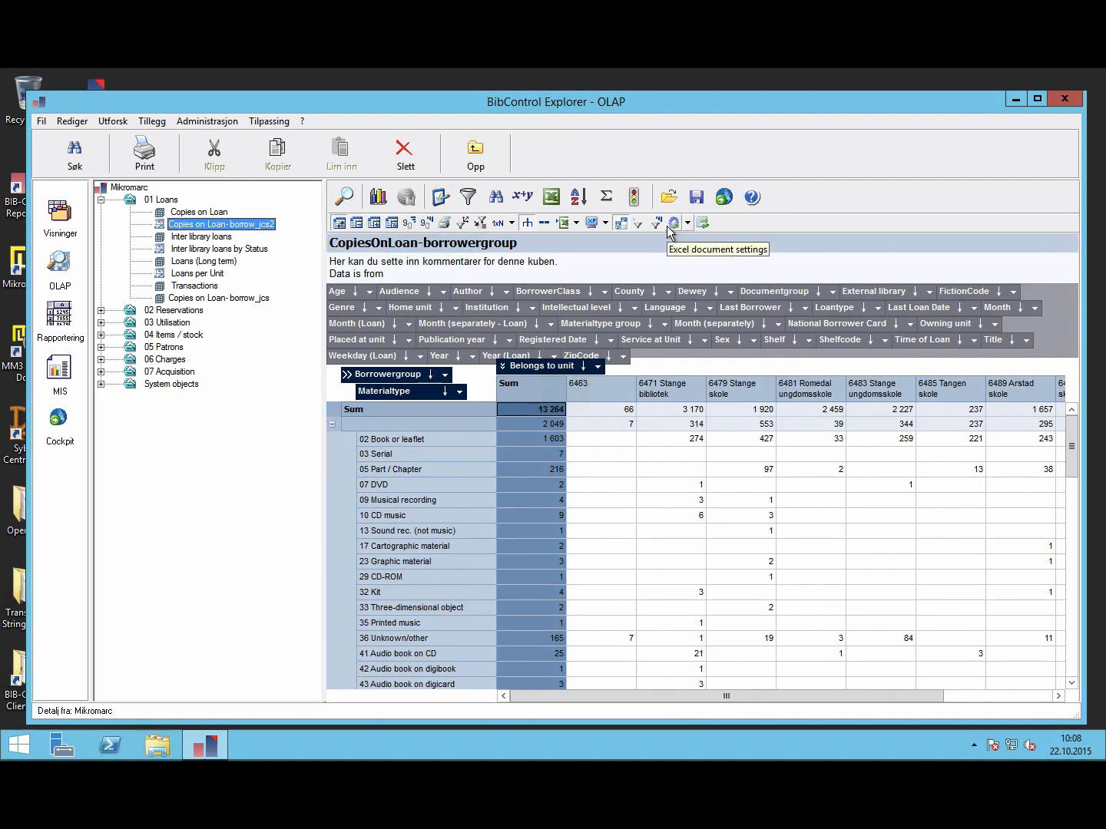
Step: Create an Online-Cockpit view in folder 01 Loans with the description 'Ny rapport fra jcs'
{"action": "left_click", "coordinate": [724, 198]}
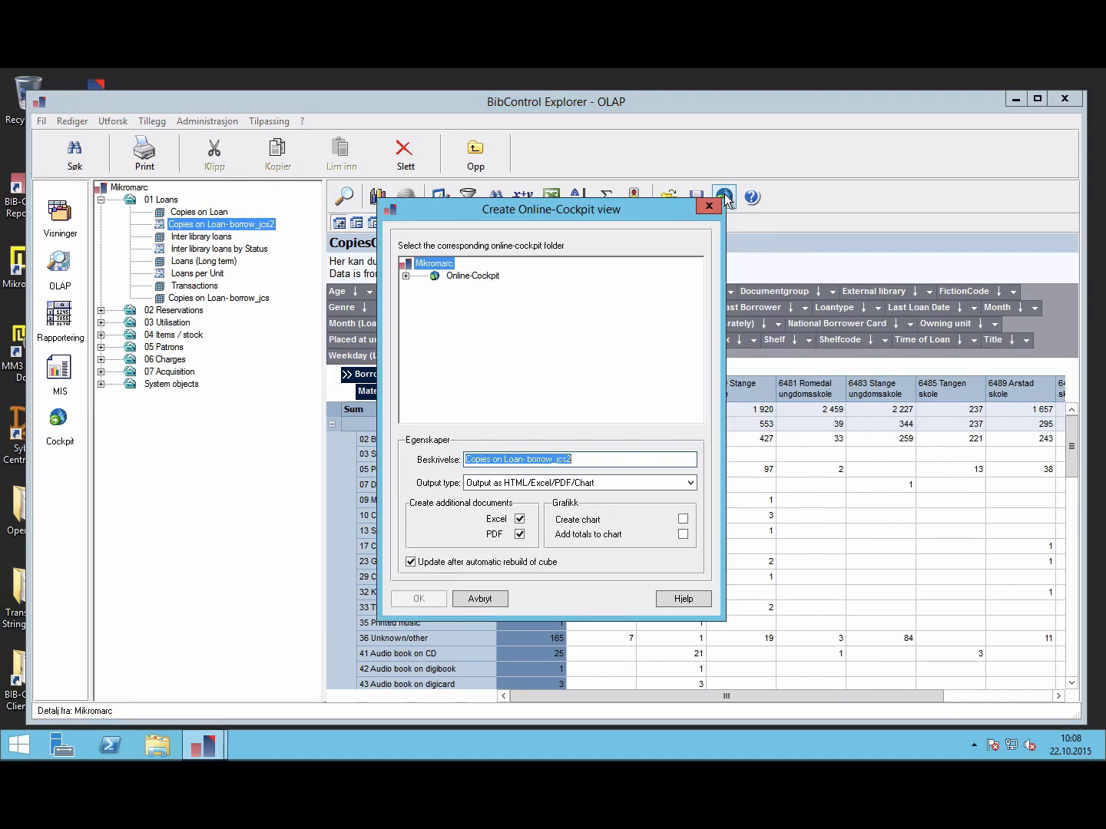
{"action": "left_click", "coordinate": [406, 276]}
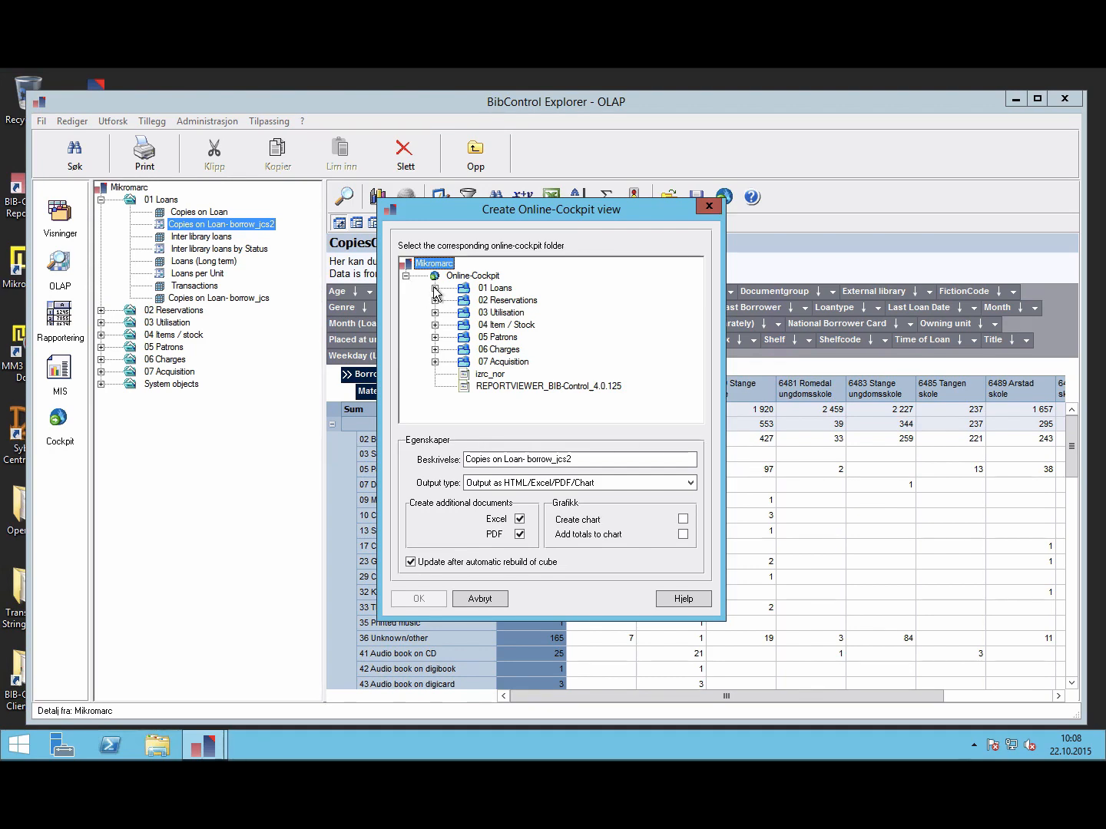
{"action": "left_click", "coordinate": [435, 288]}
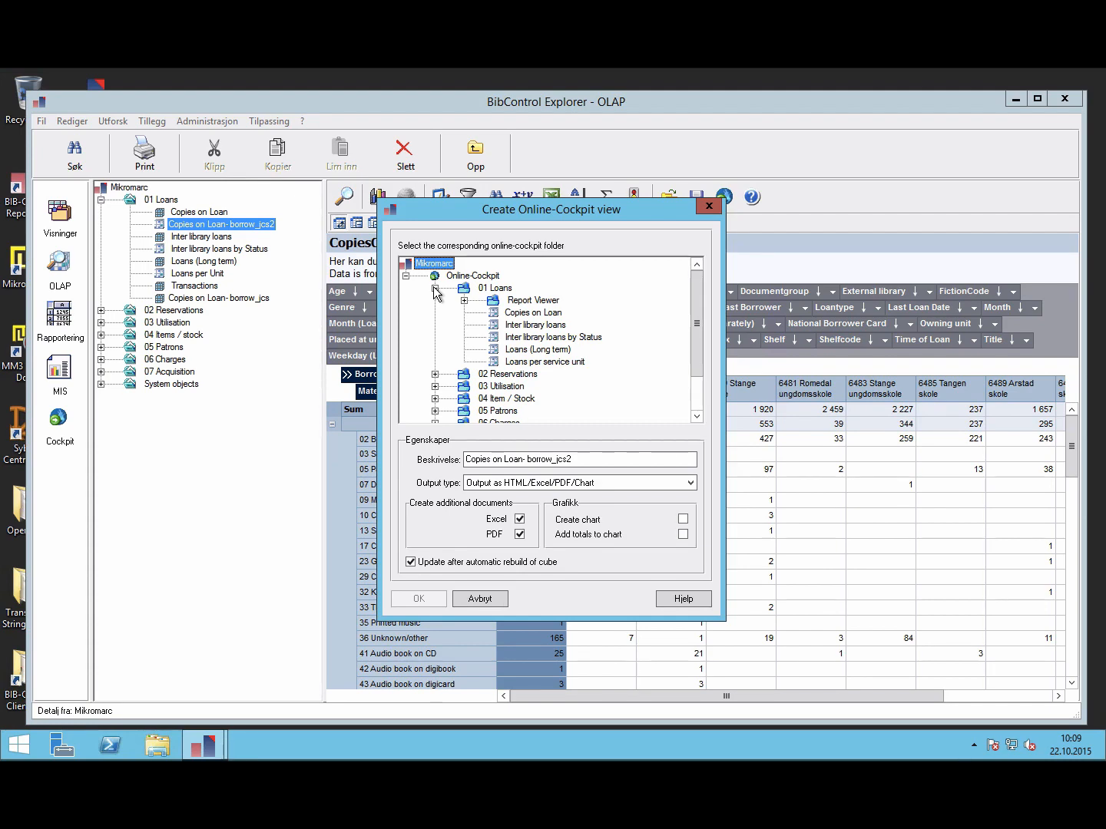
{"action": "left_click", "coordinate": [581, 458]}
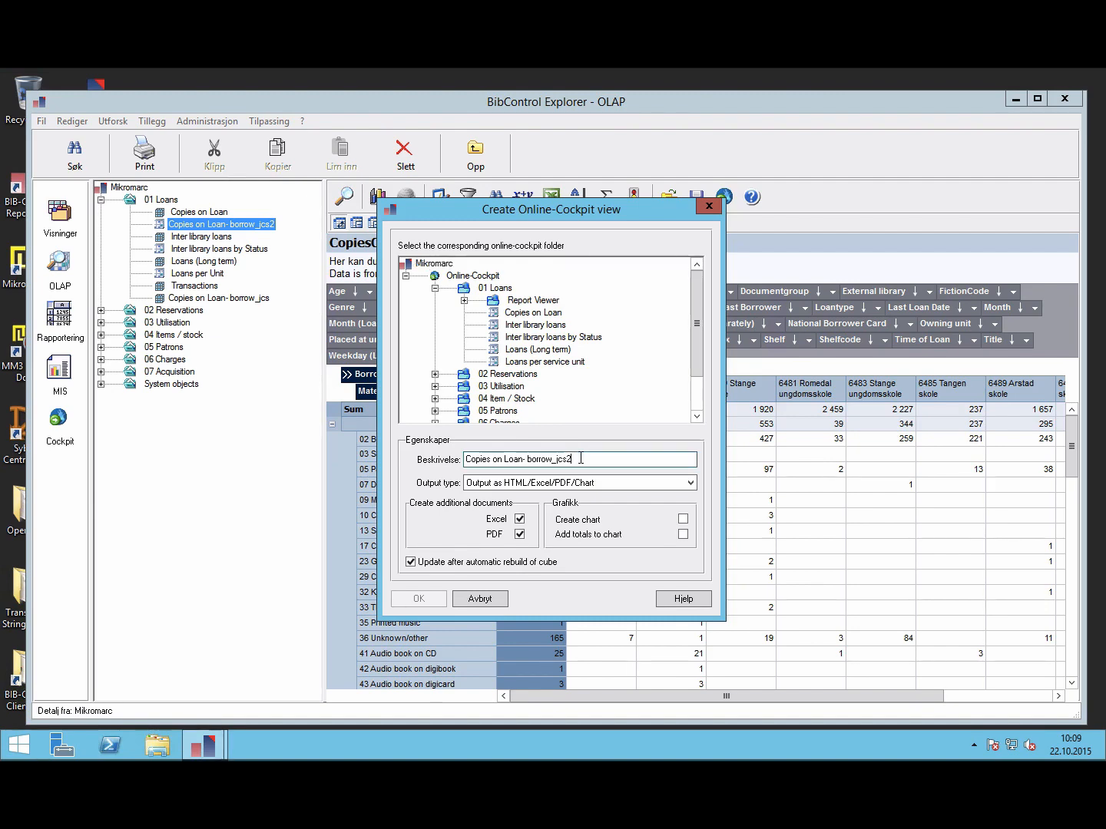
{"action": "left_click", "coordinate": [487, 289]}
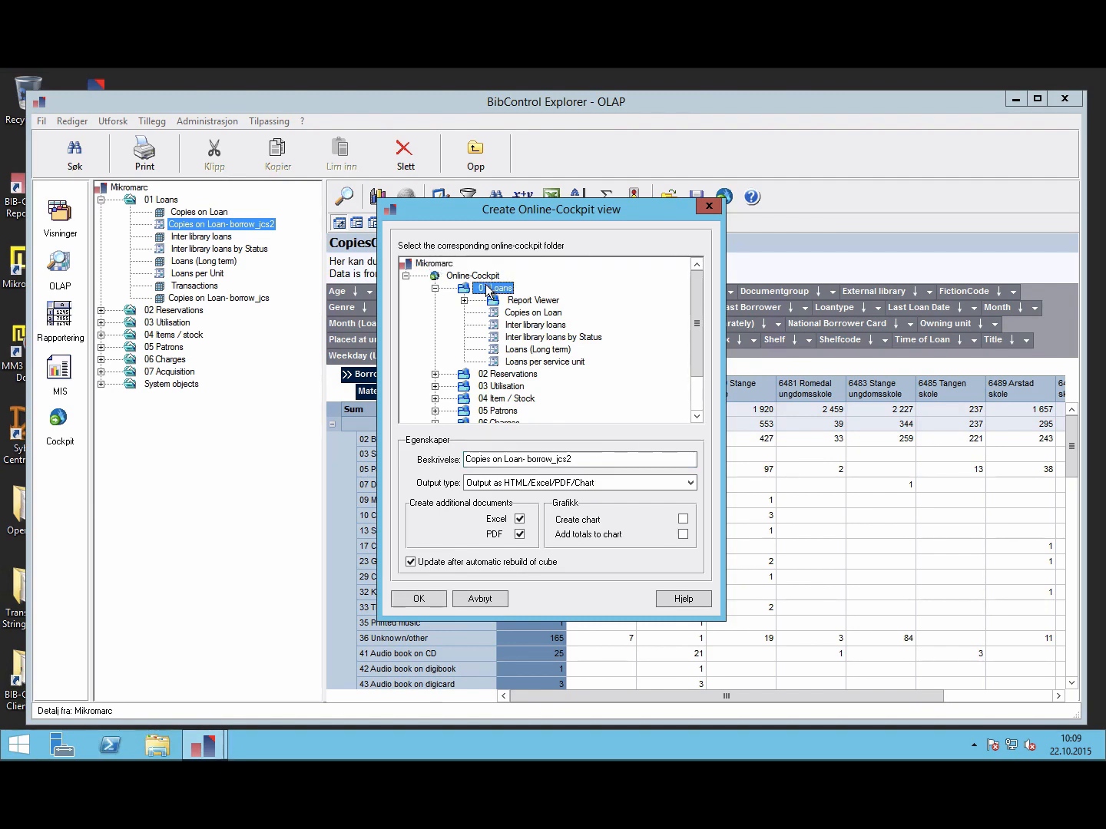
{"action": "left_click", "coordinate": [588, 459]}
{"action": "key", "text": "Left"}
{"action": "key", "text": "Left"}
{"action": "key", "text": "Left"}
{"action": "key", "text": "Left"}
{"action": "key", "text": "Left"}
{"action": "key", "text": "Left"}
{"action": "key", "text": "Left"}
{"action": "key", "text": "Left"}
{"action": "key", "text": "Left"}
{"action": "key", "text": "Left"}
{"action": "key", "text": "Left"}
{"action": "key", "text": "Left"}
{"action": "key", "text": "Left"}
{"action": "key", "text": "Left"}
{"action": "key", "text": "Left"}
{"action": "key", "text": "Left"}
{"action": "key", "text": "Left"}
{"action": "key", "text": "Left"}
{"action": "key", "text": "Left"}
{"action": "key", "text": "Left"}
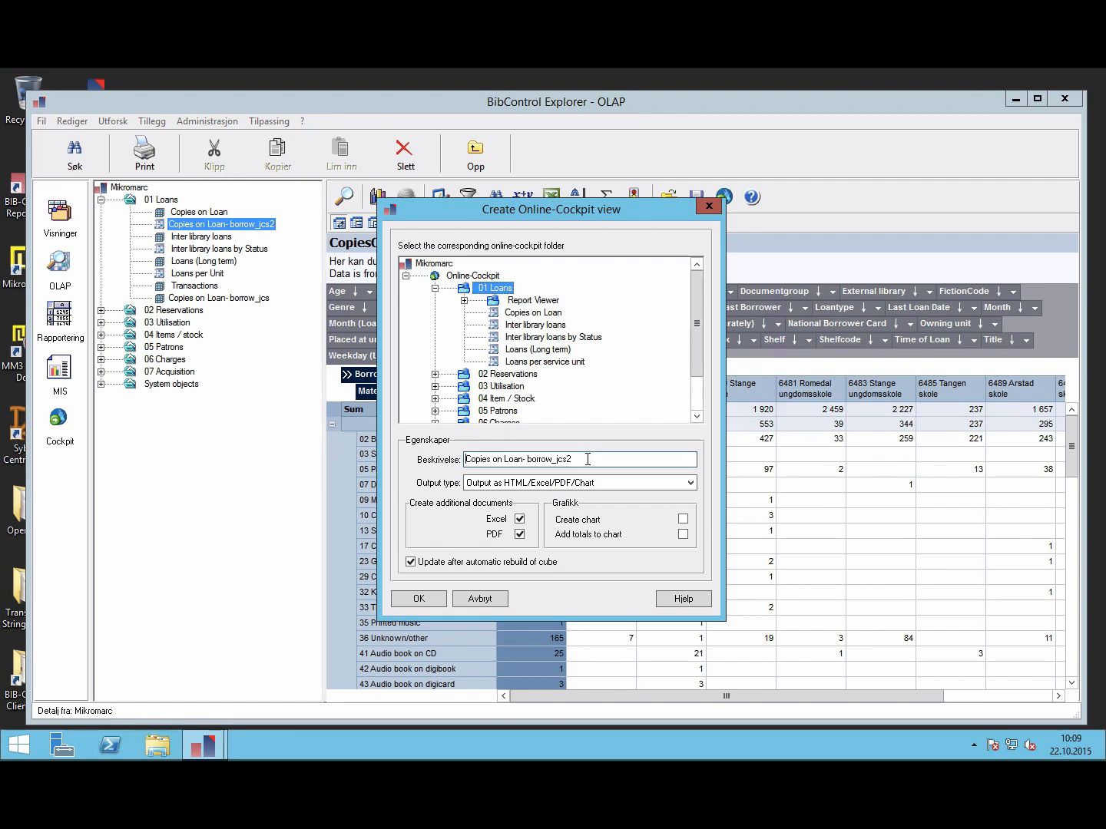
{"action": "key", "text": "Left"}
{"action": "key", "text": "Left"}
{"action": "type", "text": "Ny rapp"}
{"action": "type", "text": "ort fra "}
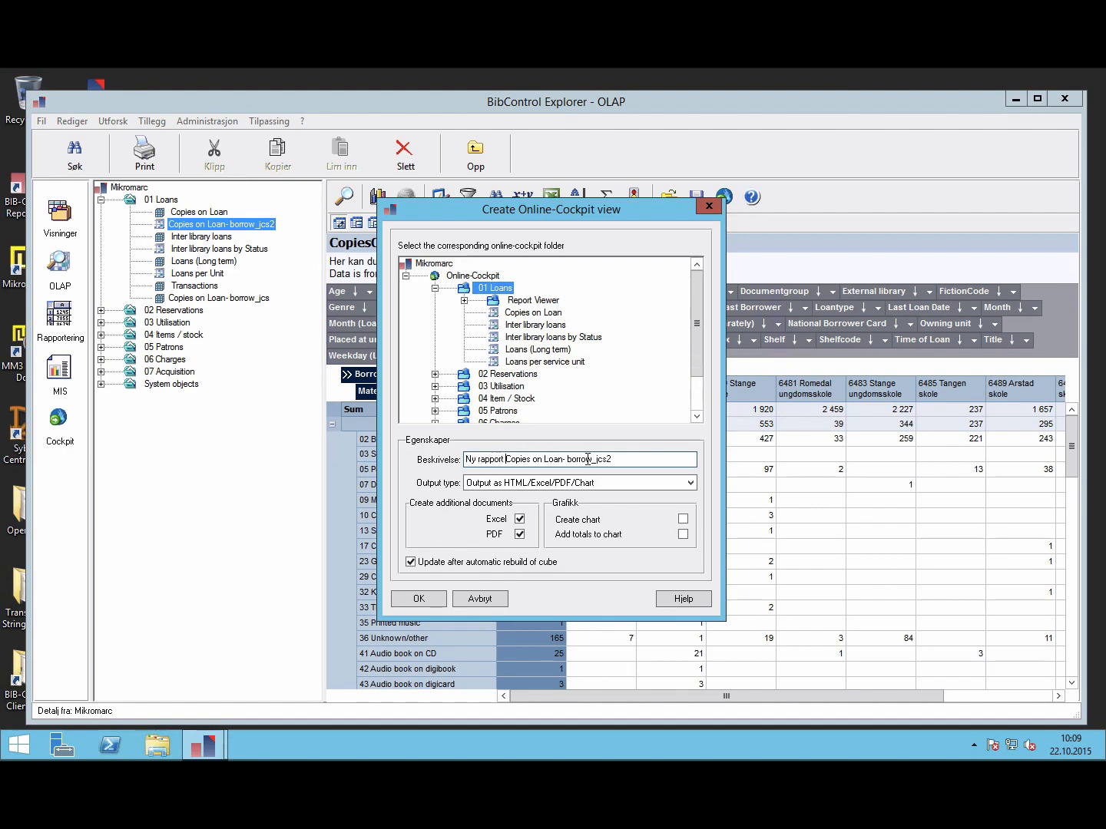
{"action": "type", "text": "jcs"}
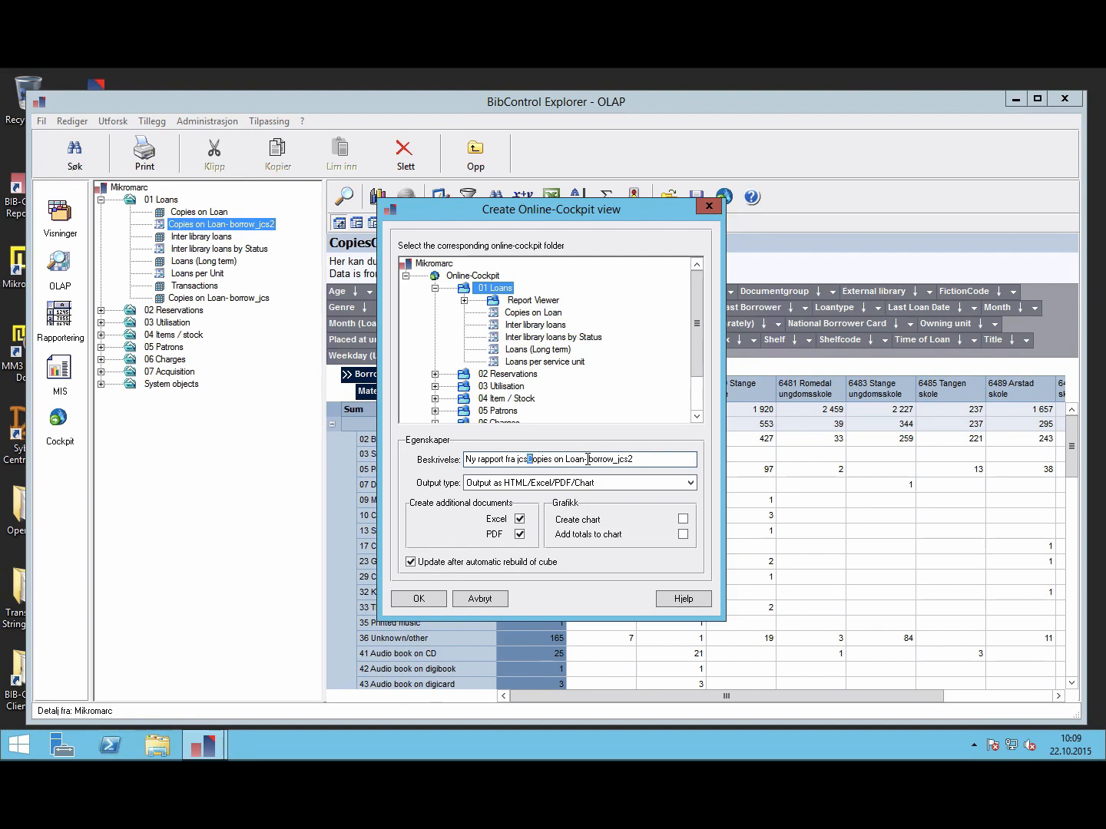
{"action": "key", "text": "shift+Right"}
{"action": "key", "text": "shift+Right"}
{"action": "key", "text": "shift+Right"}
{"action": "key", "text": "shift+Right"}
{"action": "key", "text": "shift+Right"}
{"action": "key", "text": "shift+Right"}
{"action": "key", "text": "shift+Right"}
{"action": "key", "text": "shift+Right"}
{"action": "key", "text": "shift+Right"}
{"action": "key", "text": "shift+Right"}
{"action": "key", "text": "shift+Right"}
{"action": "key", "text": "shift+Right"}
{"action": "key", "text": "shift+Right"}
{"action": "key", "text": "shift+Right"}
{"action": "key", "text": "shift+Right"}
{"action": "key", "text": "shift+Right"}
{"action": "key", "text": "shift+Right"}
{"action": "key", "text": "shift+Right"}
{"action": "key", "text": "shift+Right"}
{"action": "key", "text": "shift+Right"}
{"action": "key", "text": "shift+Right"}
{"action": "key", "text": "shift+Right"}
{"action": "key", "text": "shift+Right"}
{"action": "key", "text": "shift+Right"}
{"action": "key", "text": "shift+Right"}
{"action": "key", "text": "shift+Right"}
{"action": "key", "text": "Delete"}
Step: Keep output type HTML/Excel/PDF/Chart with the chart options unticked, then confirm and submit the publication
{"action": "left_click", "coordinate": [689, 484]}
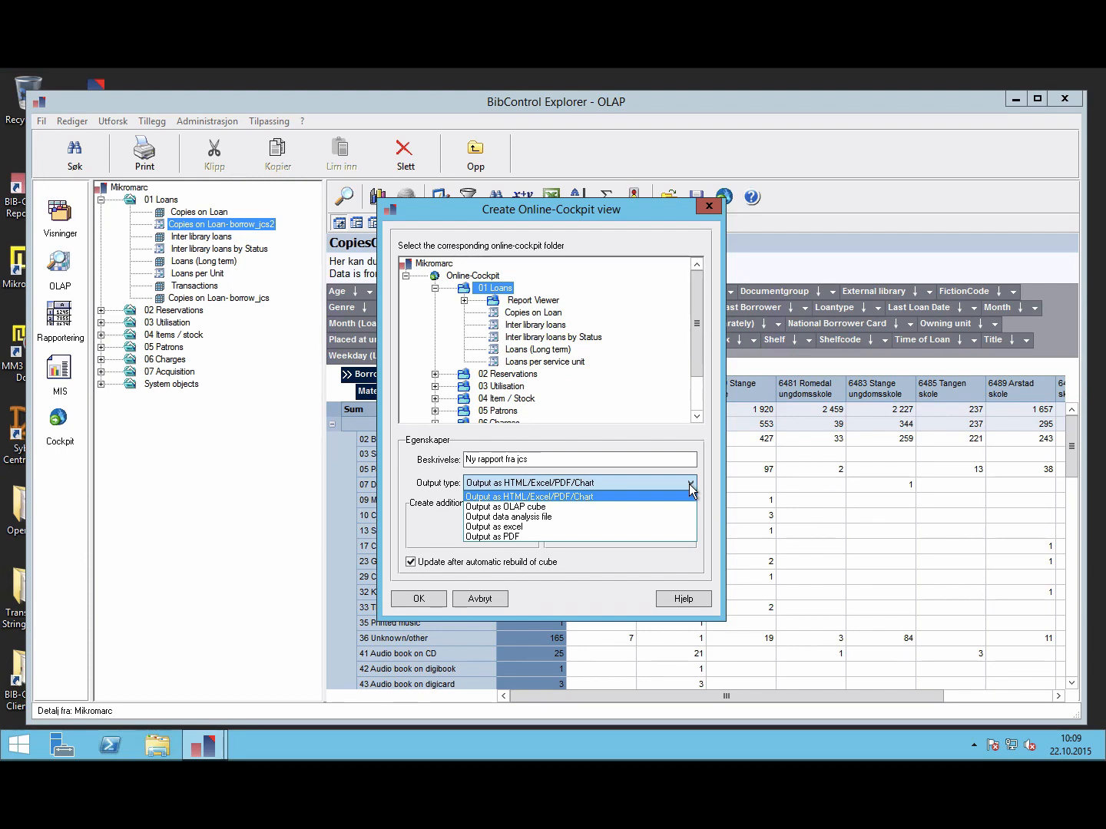
{"action": "left_click", "coordinate": [560, 497]}
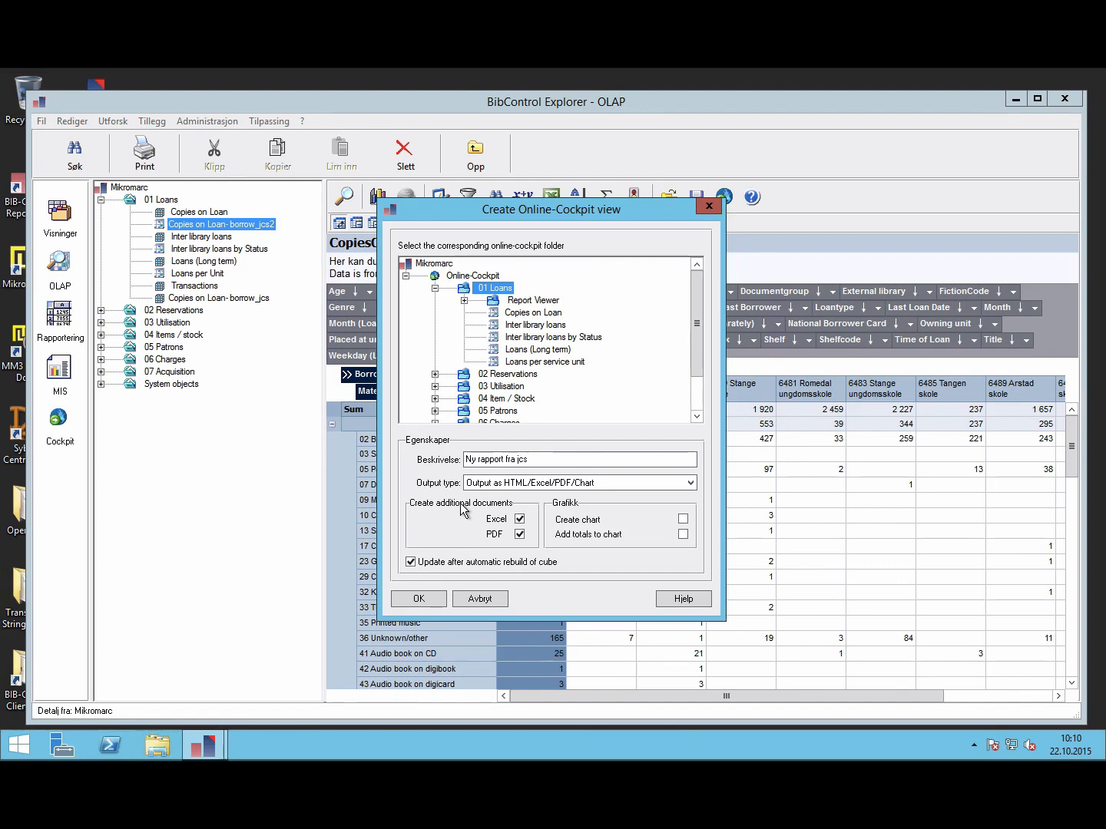
{"action": "left_click", "coordinate": [683, 519]}
{"action": "left_click", "coordinate": [683, 520]}
{"action": "left_click", "coordinate": [683, 534]}
{"action": "left_click", "coordinate": [419, 600]}
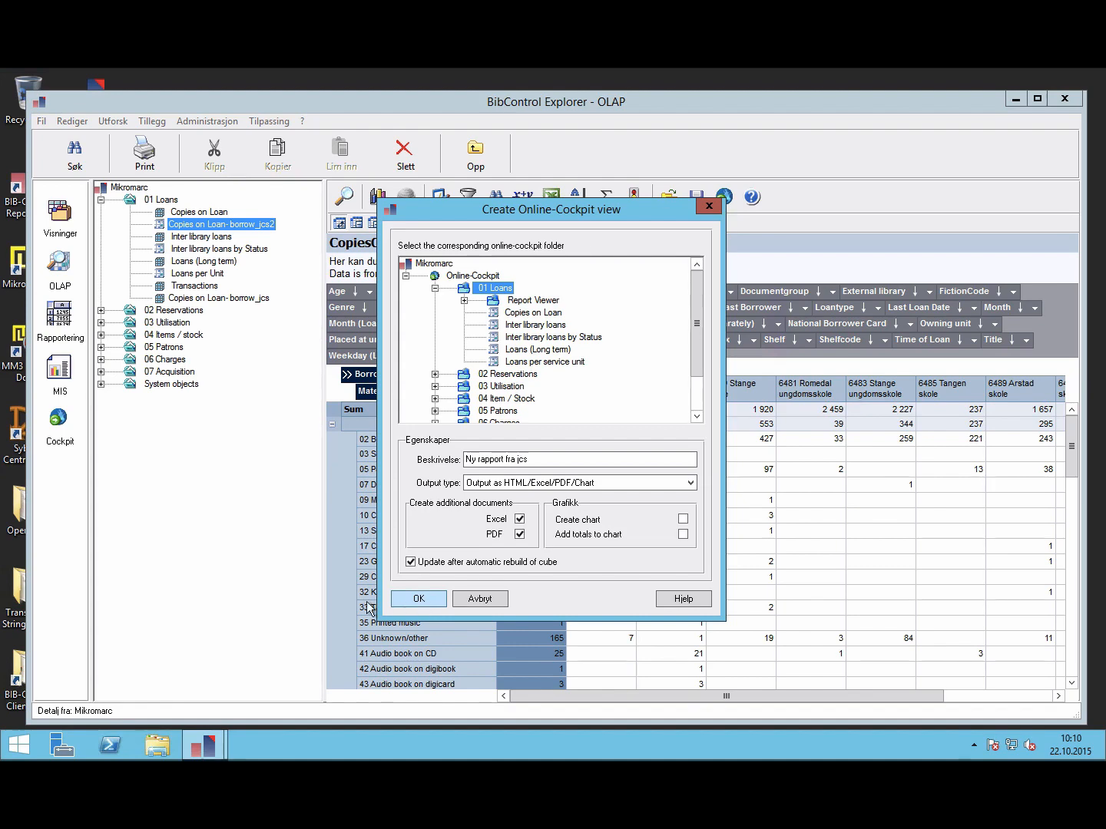
{"action": "left_click", "coordinate": [416, 602]}
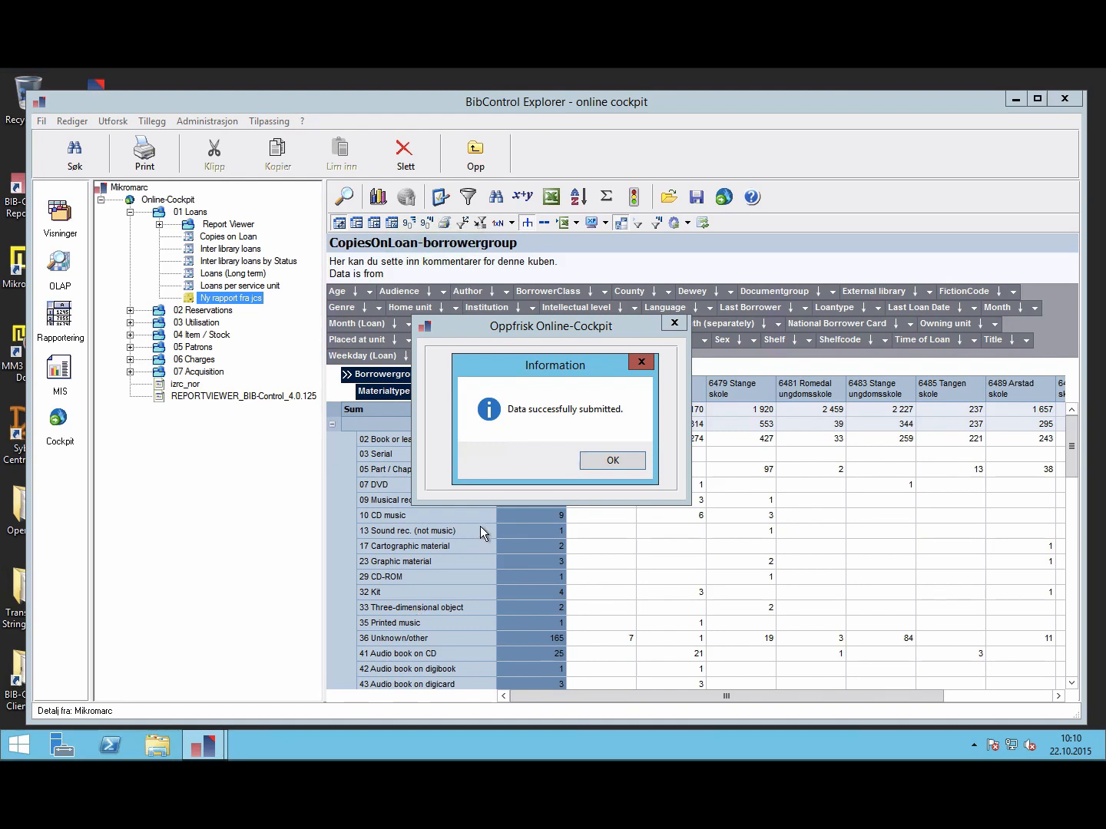
{"action": "left_click", "coordinate": [612, 461]}
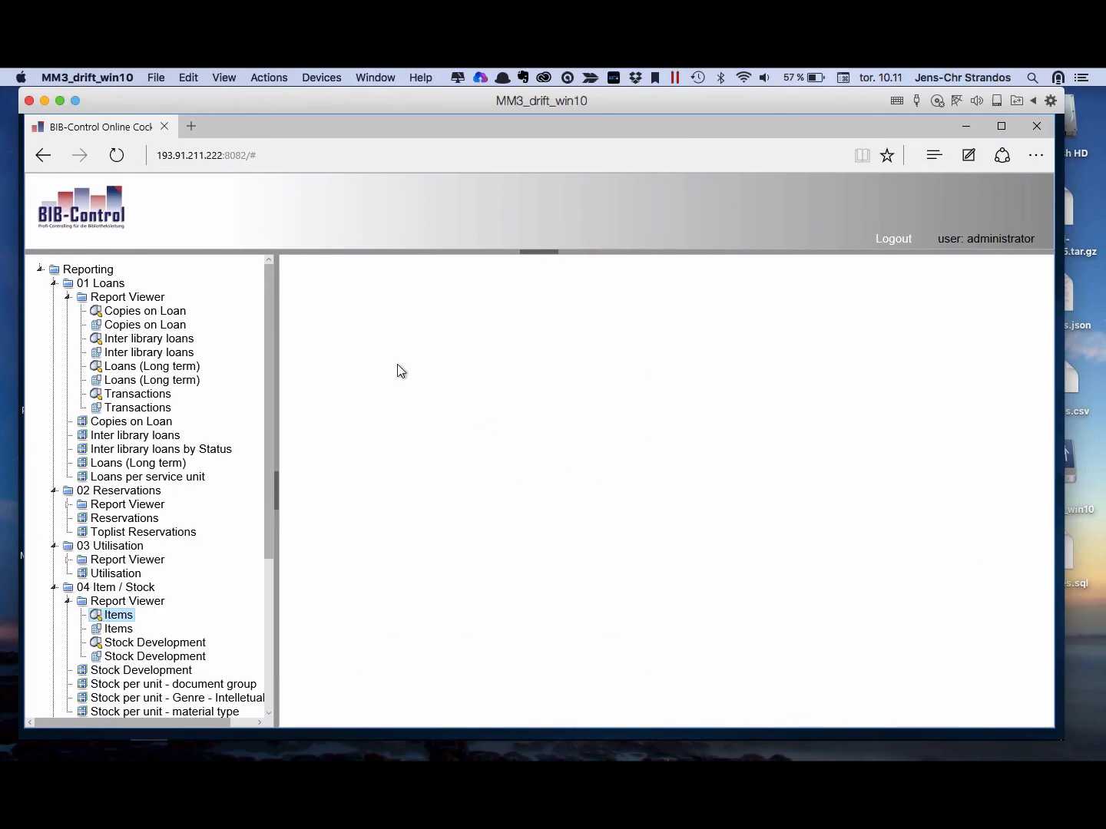
Step: Reload the cockpit, log in with the username and password, and close the Willkommen panel
{"action": "left_click", "coordinate": [119, 161]}
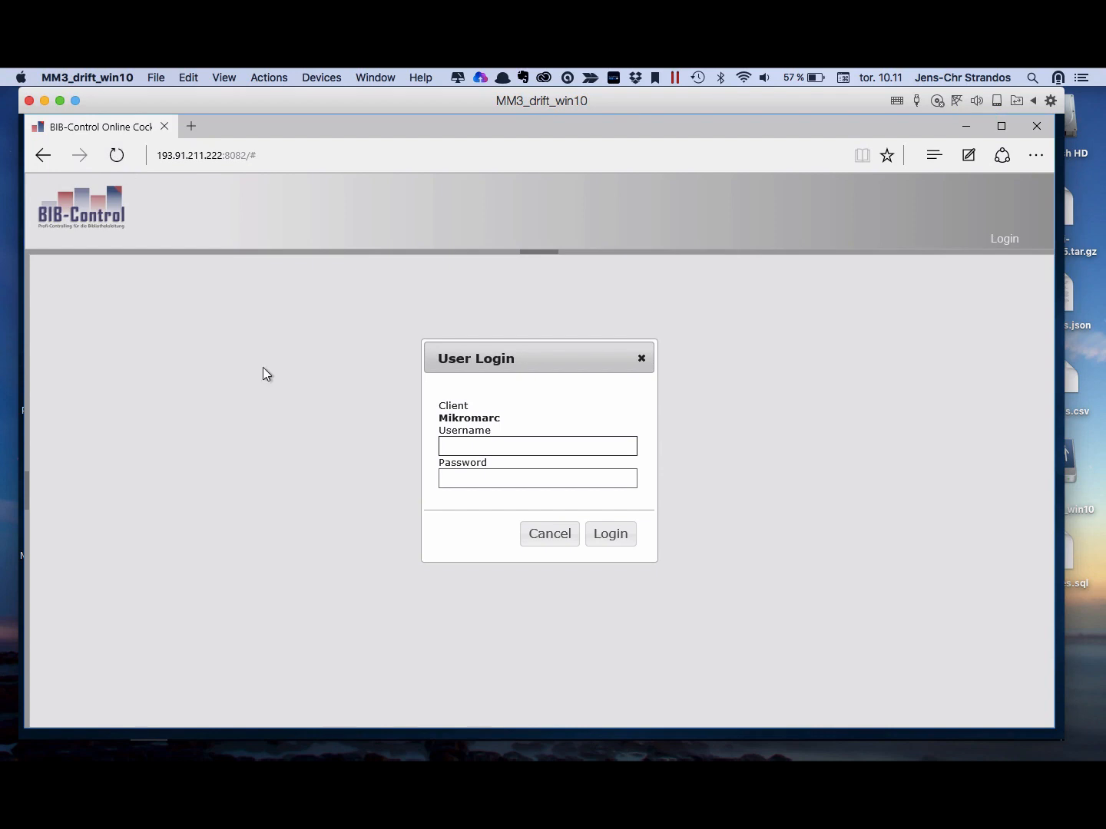
{"action": "left_click", "coordinate": [463, 436]}
{"action": "type", "text": "administrator"}
{"action": "key", "text": "Tab"}
{"action": "type", "text": "••••"}
{"action": "key", "text": "Return"}
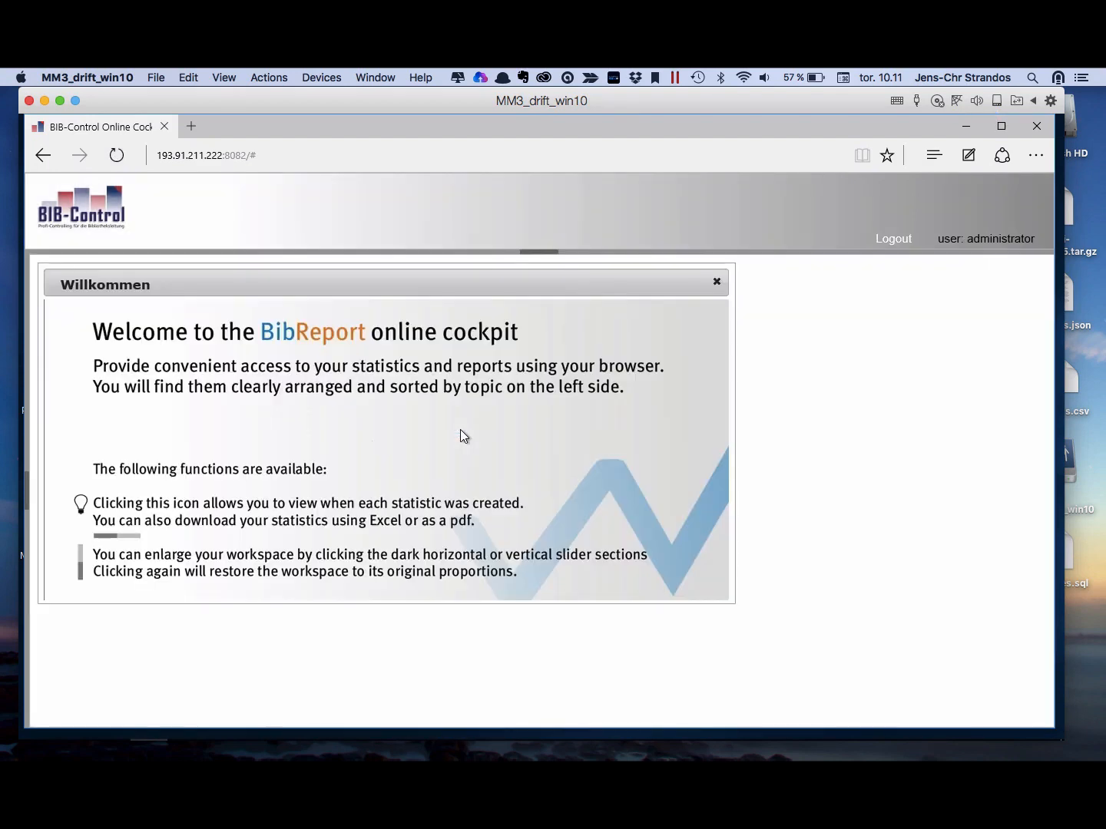
{"action": "left_click", "coordinate": [716, 282]}
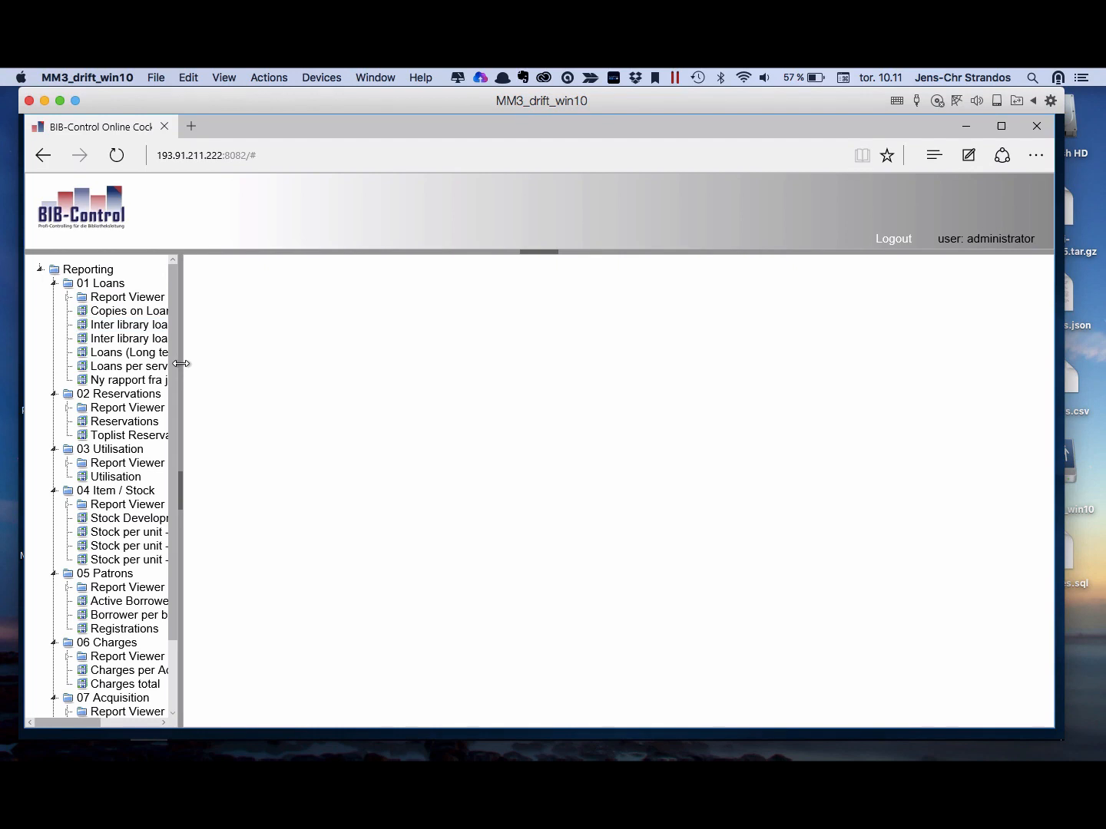
Step: Widen the Reporting tree, view Ny rapport fra jcs after a reload, then switch to BibControl Explorer
{"action": "left_click_drag", "start_coordinate": [180, 363], "coordinate": [293, 358]}
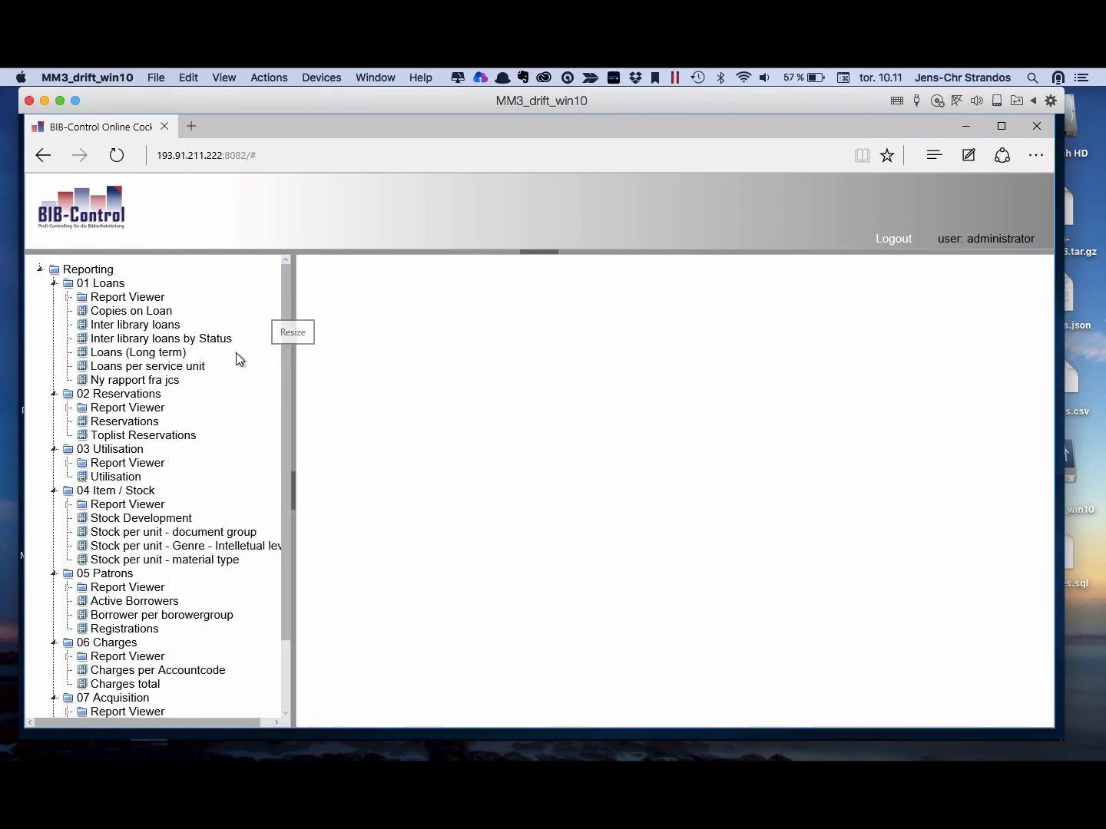
{"action": "left_click", "coordinate": [132, 382]}
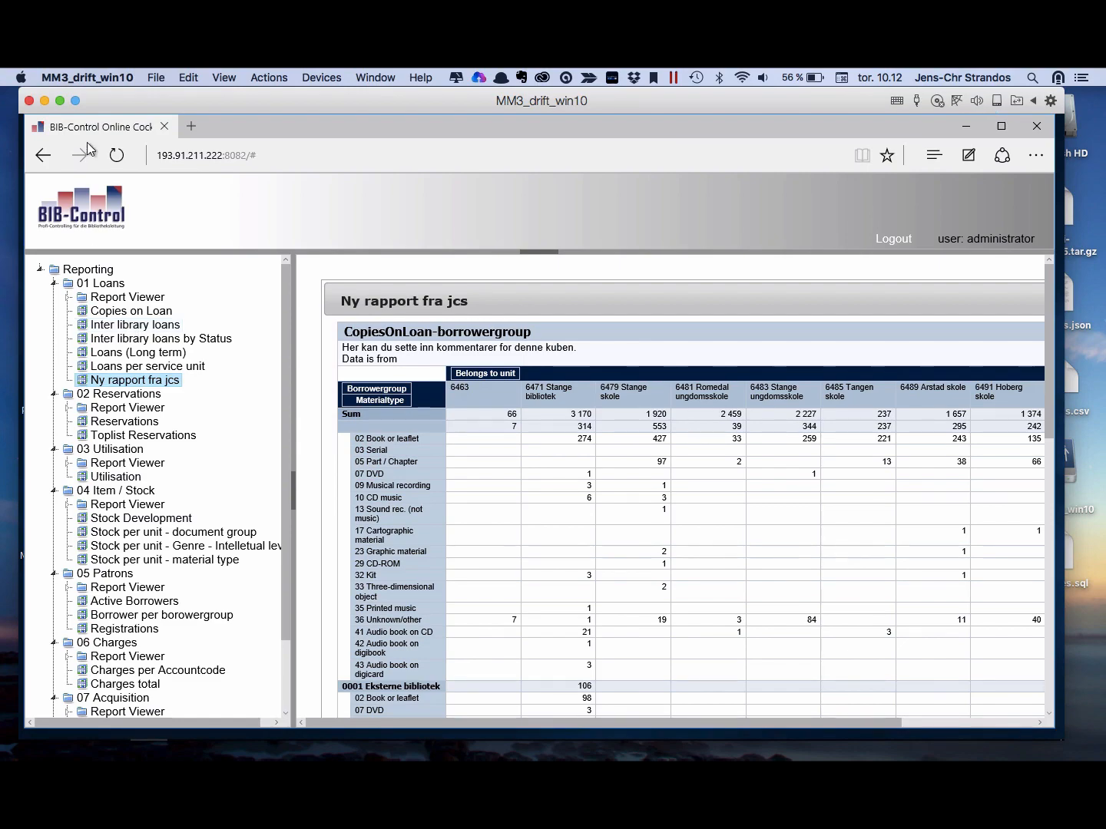
{"action": "left_click", "coordinate": [117, 156]}
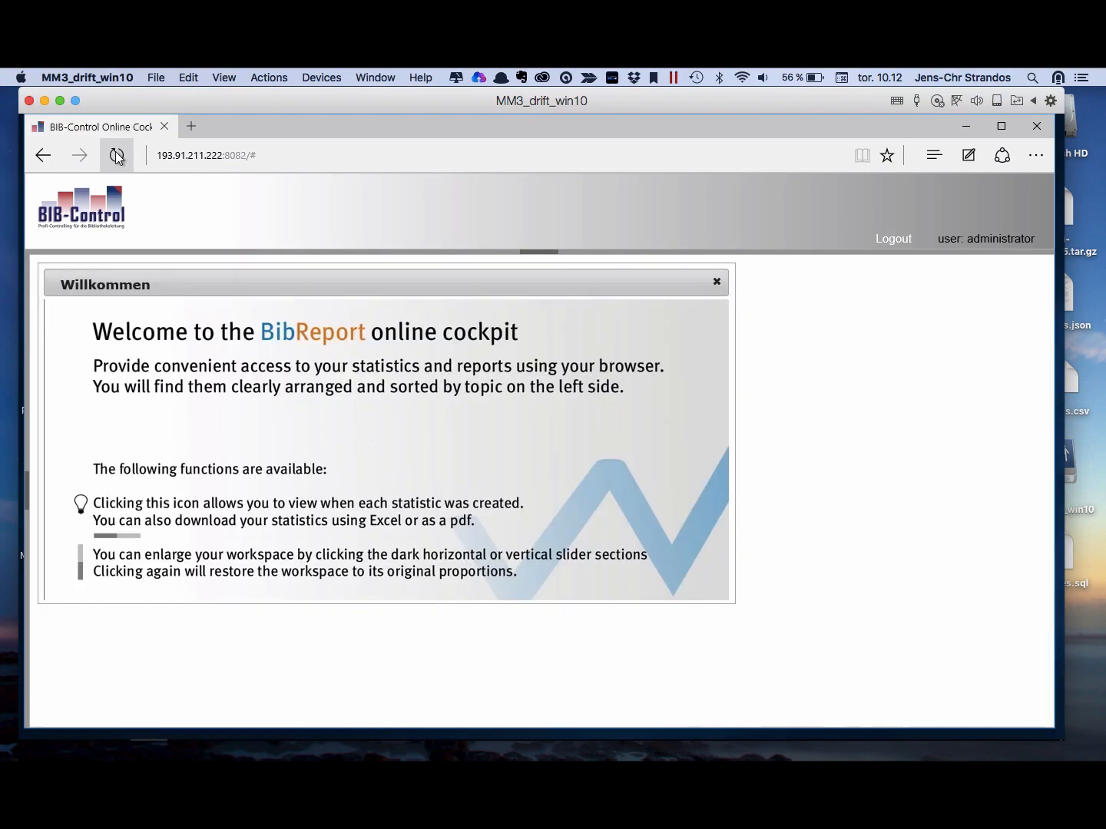
{"action": "left_click", "coordinate": [717, 281]}
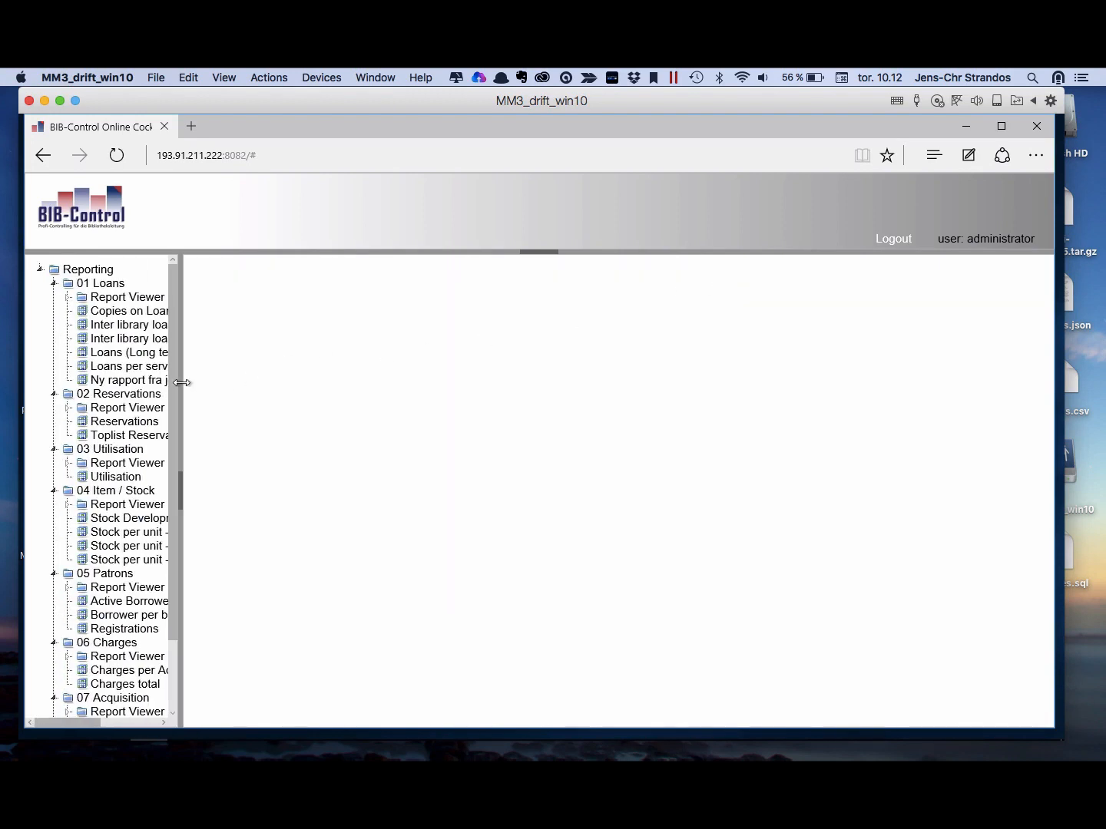
{"action": "left_click_drag", "start_coordinate": [181, 382], "coordinate": [248, 383]}
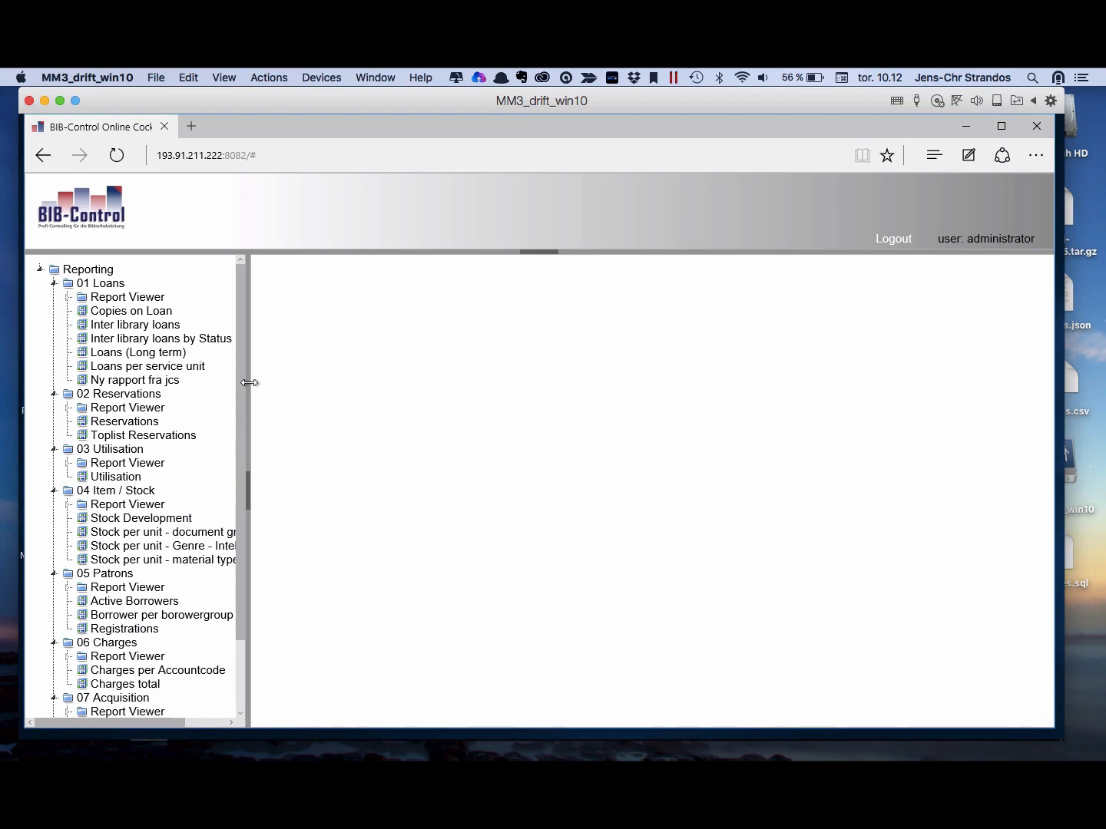
{"action": "key", "text": "ctrl+Left"}
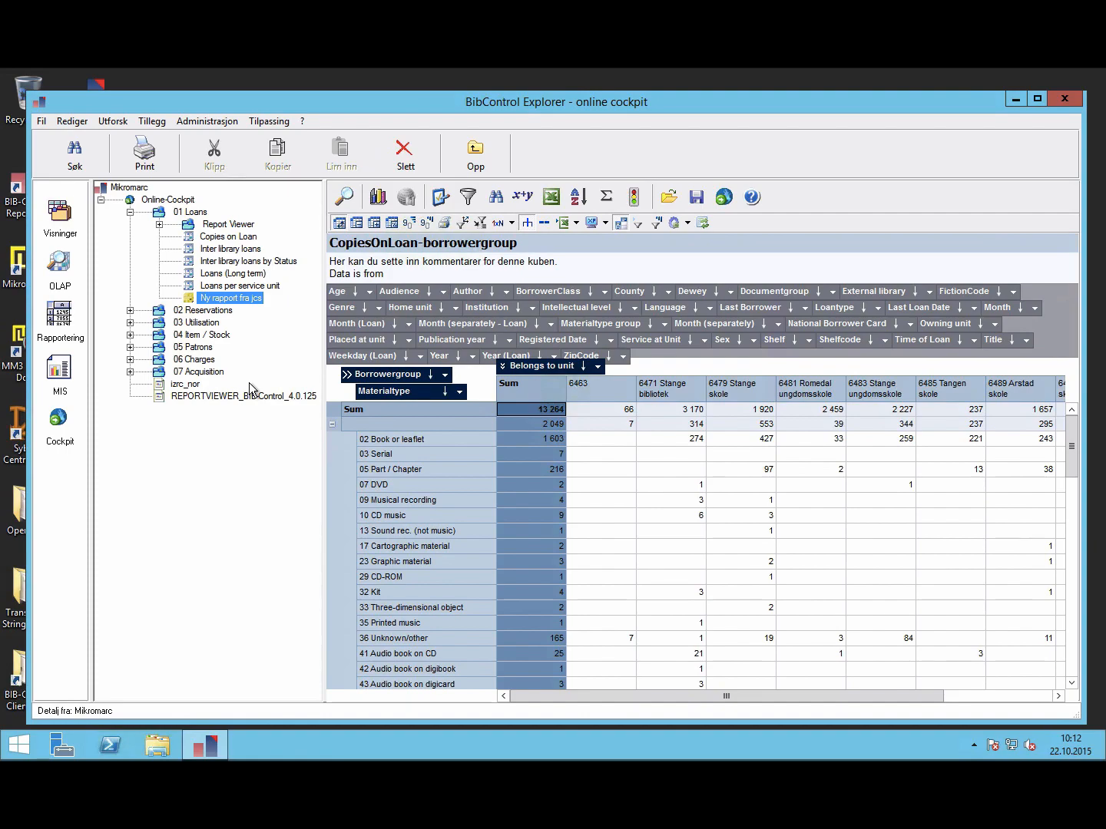
Step: Make the Ny rapport fra jcs cockpit view a public object in its Egenskaper
{"action": "right_click", "coordinate": [192, 302]}
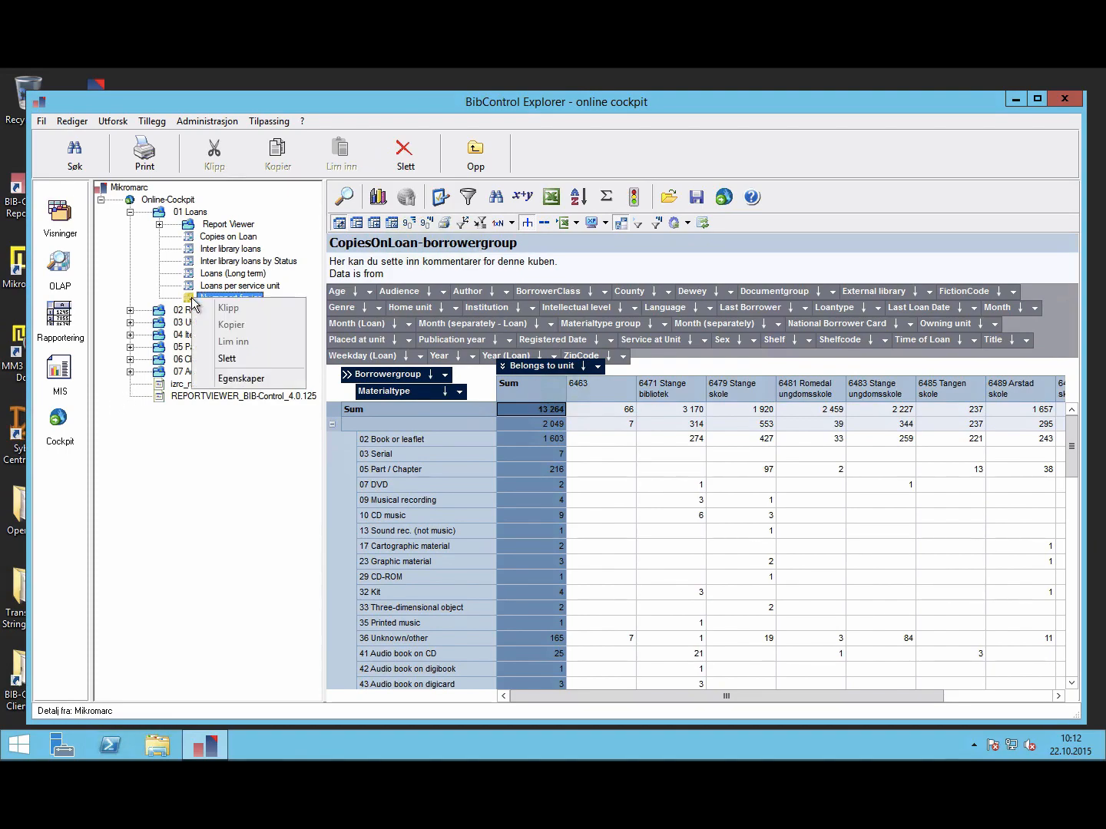
{"action": "left_click", "coordinate": [228, 379]}
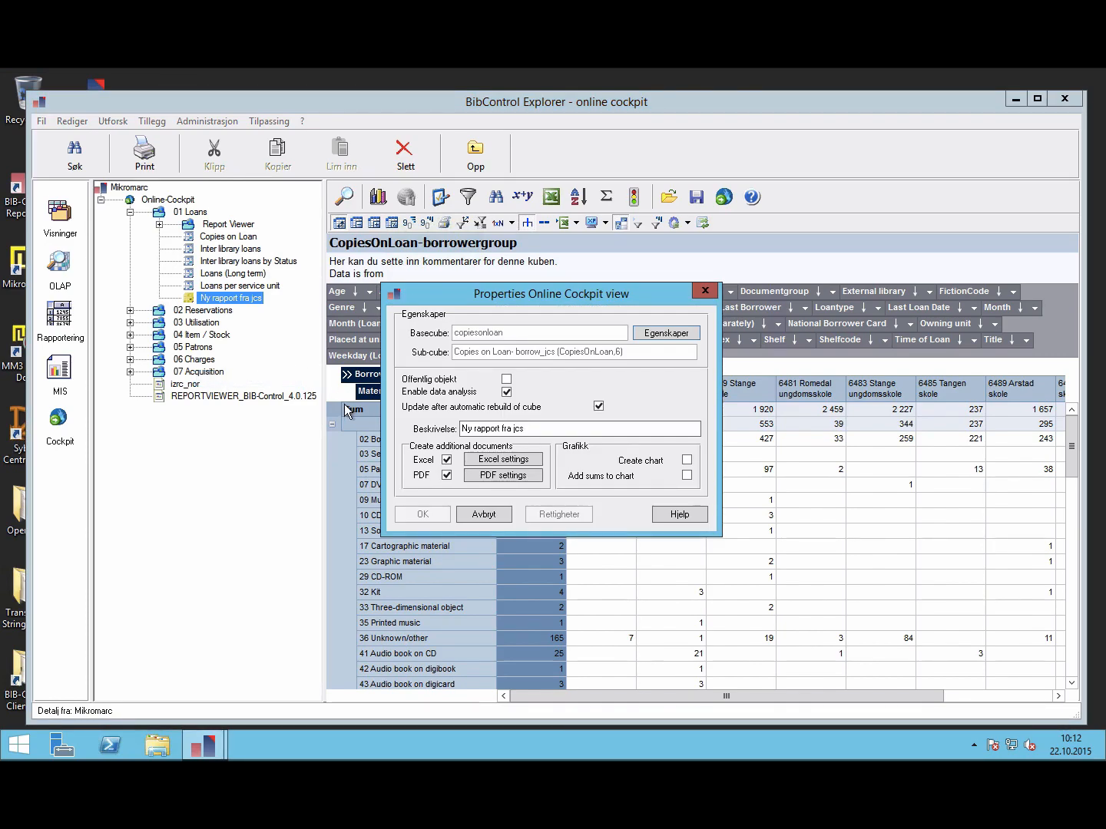
{"action": "left_click", "coordinate": [507, 380]}
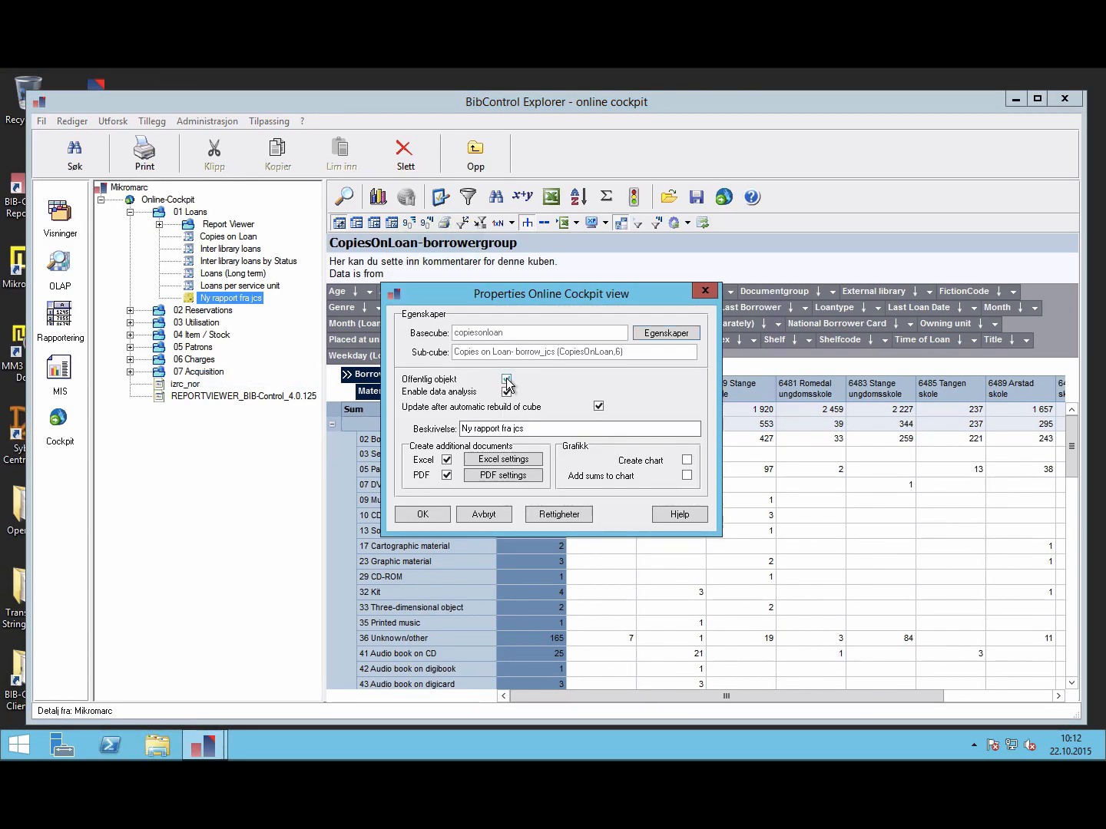
{"action": "left_click", "coordinate": [421, 515]}
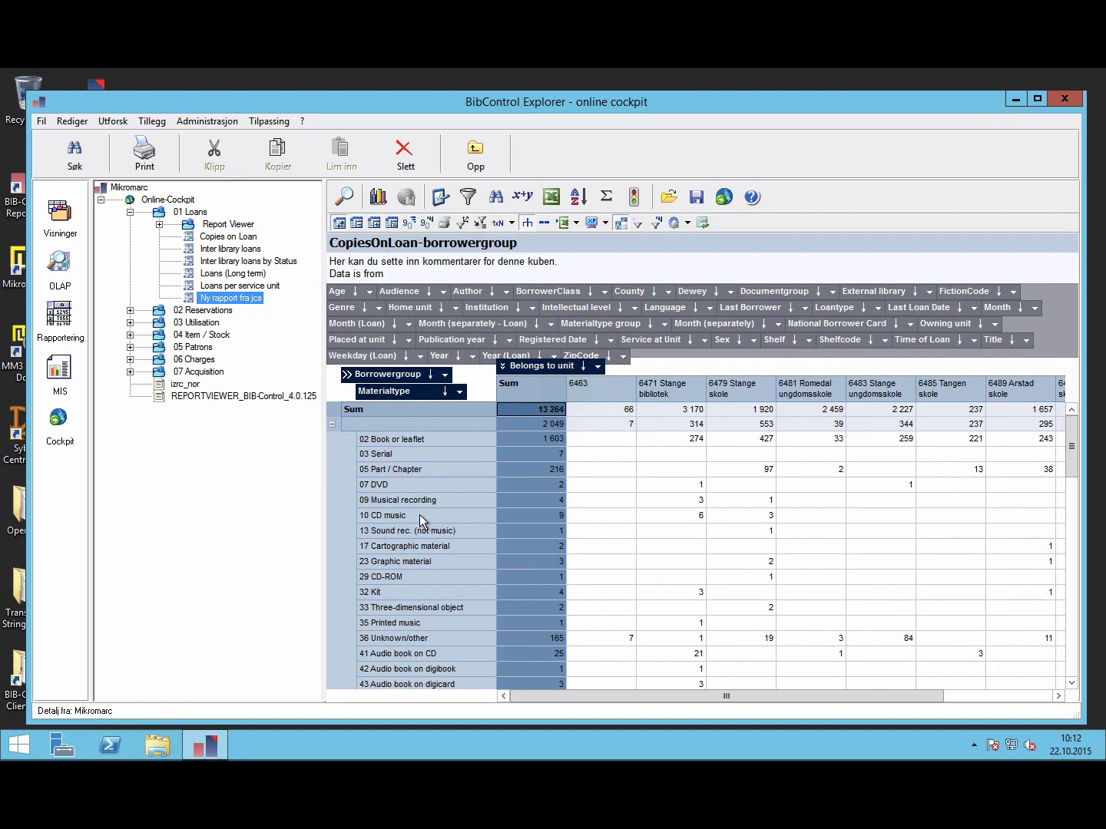
Step: Check the view's Rettigheter, including the Administrators group, cancel out, and switch back to the browser
{"action": "right_click", "coordinate": [236, 299]}
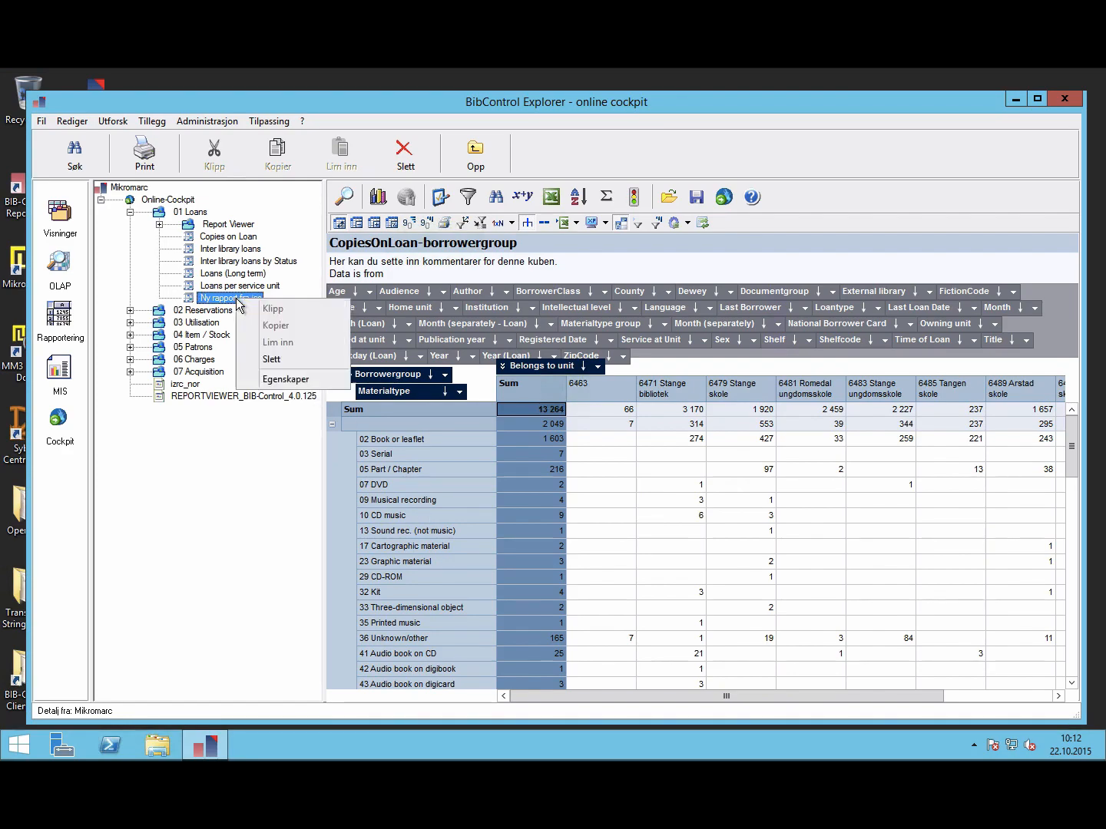
{"action": "left_click", "coordinate": [272, 379]}
{"action": "left_click", "coordinate": [559, 511]}
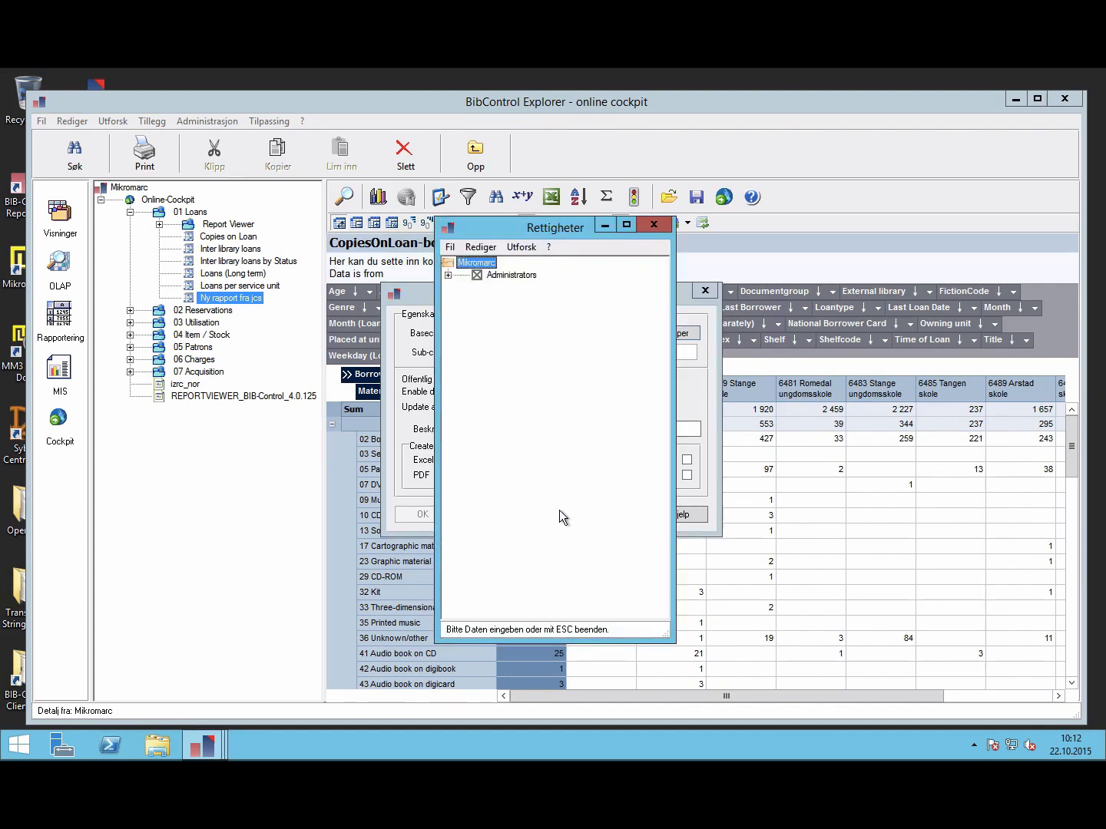
{"action": "left_click", "coordinate": [448, 275]}
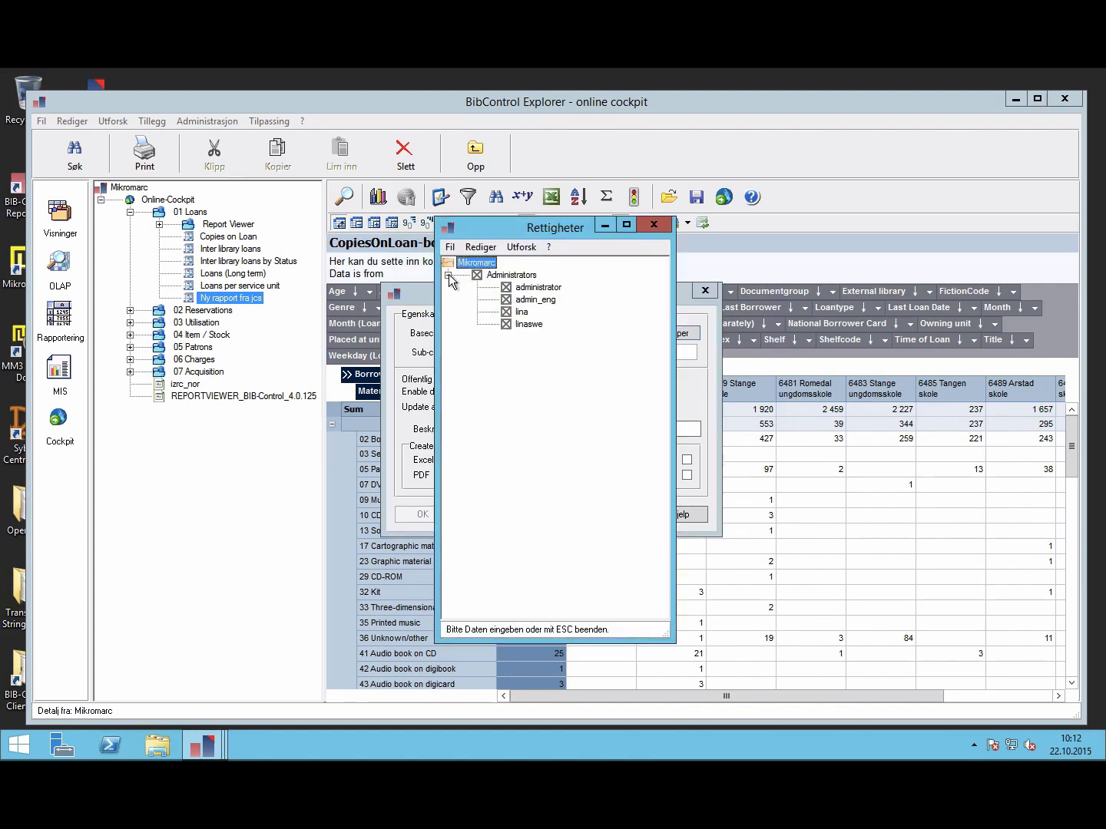
{"action": "left_click", "coordinate": [449, 274]}
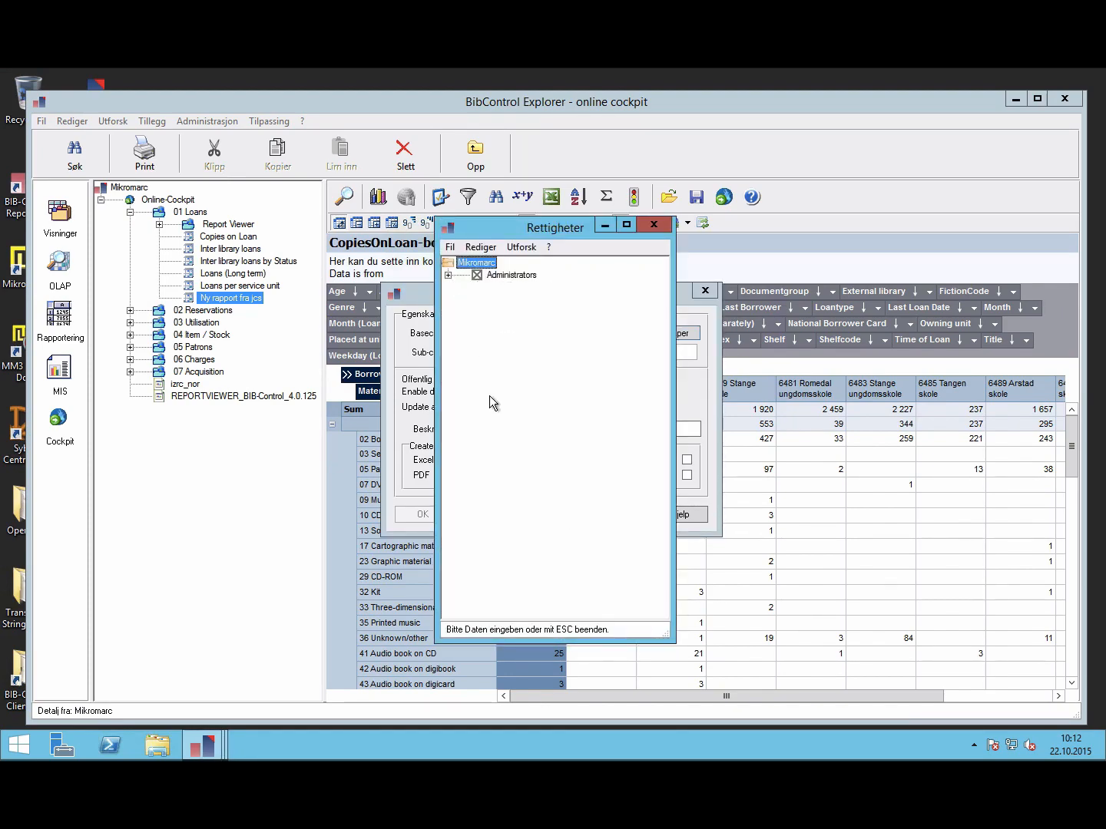
{"action": "left_click", "coordinate": [652, 225]}
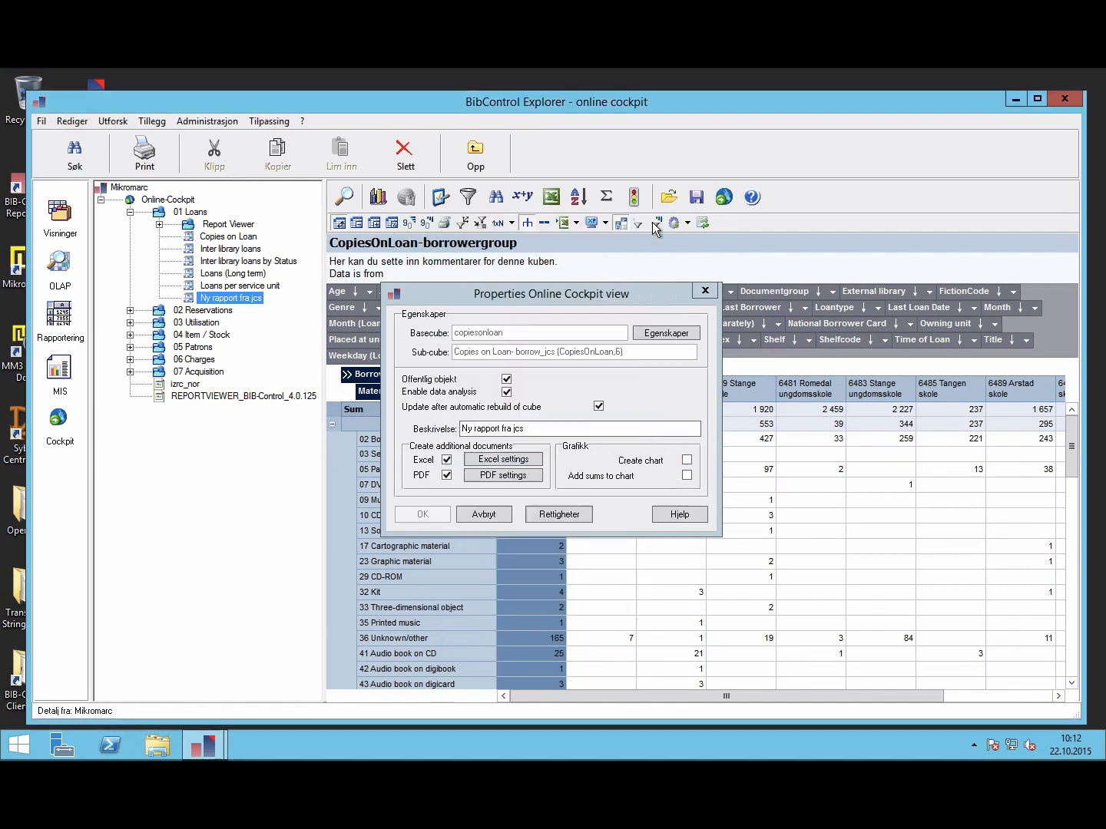
{"action": "left_click", "coordinate": [484, 515]}
{"action": "key", "text": "ctrl+Right"}
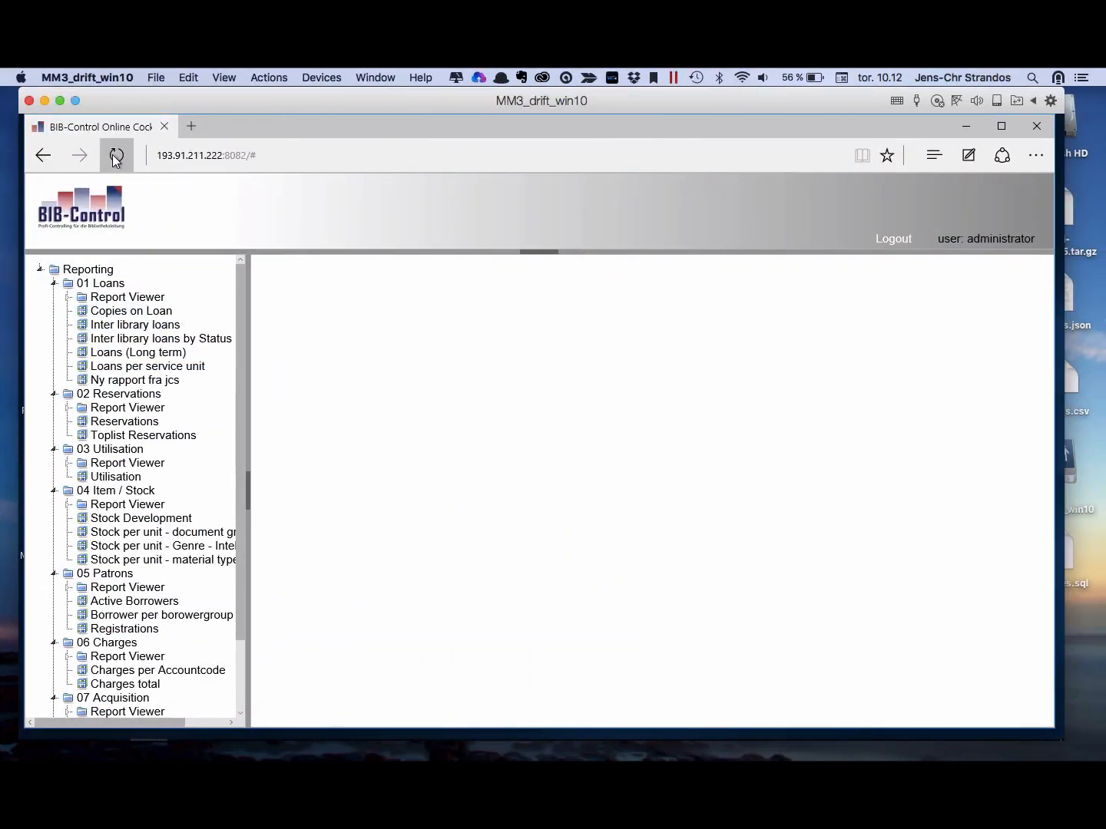
Step: Reload the cockpit, dismiss the welcome message, and widen the report tree
{"action": "left_click", "coordinate": [116, 156]}
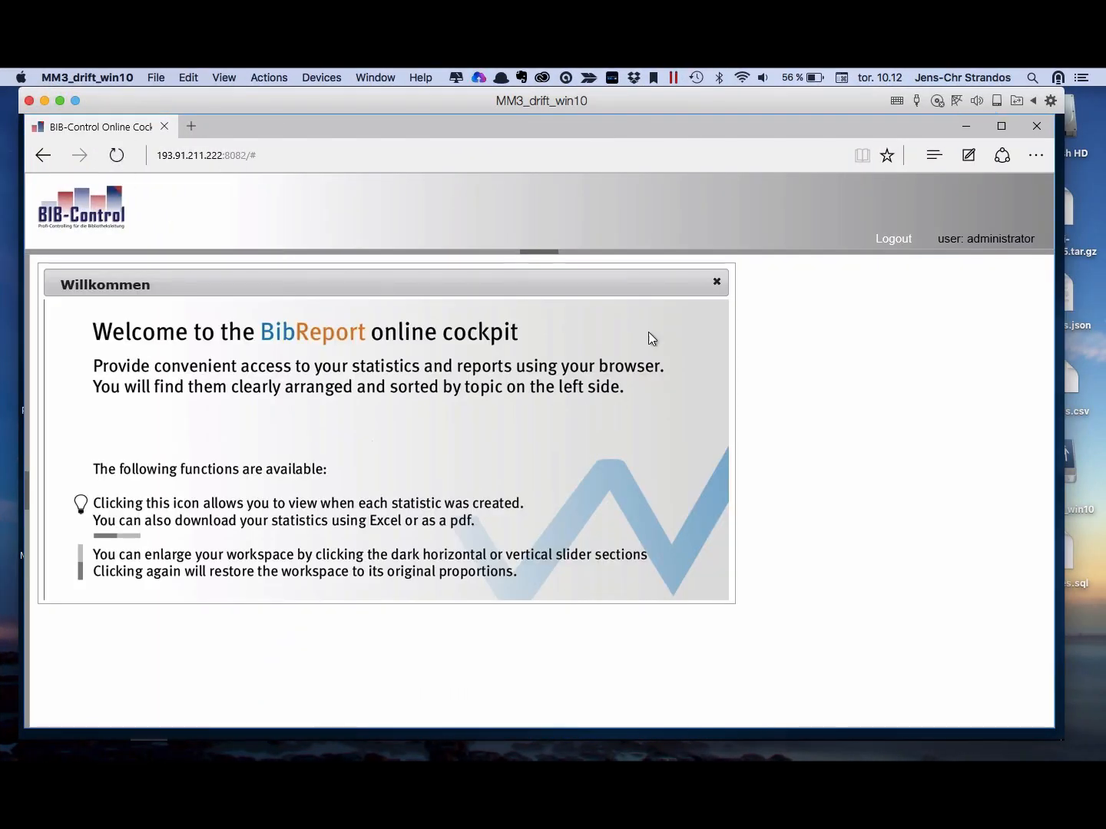
{"action": "left_click", "coordinate": [716, 283]}
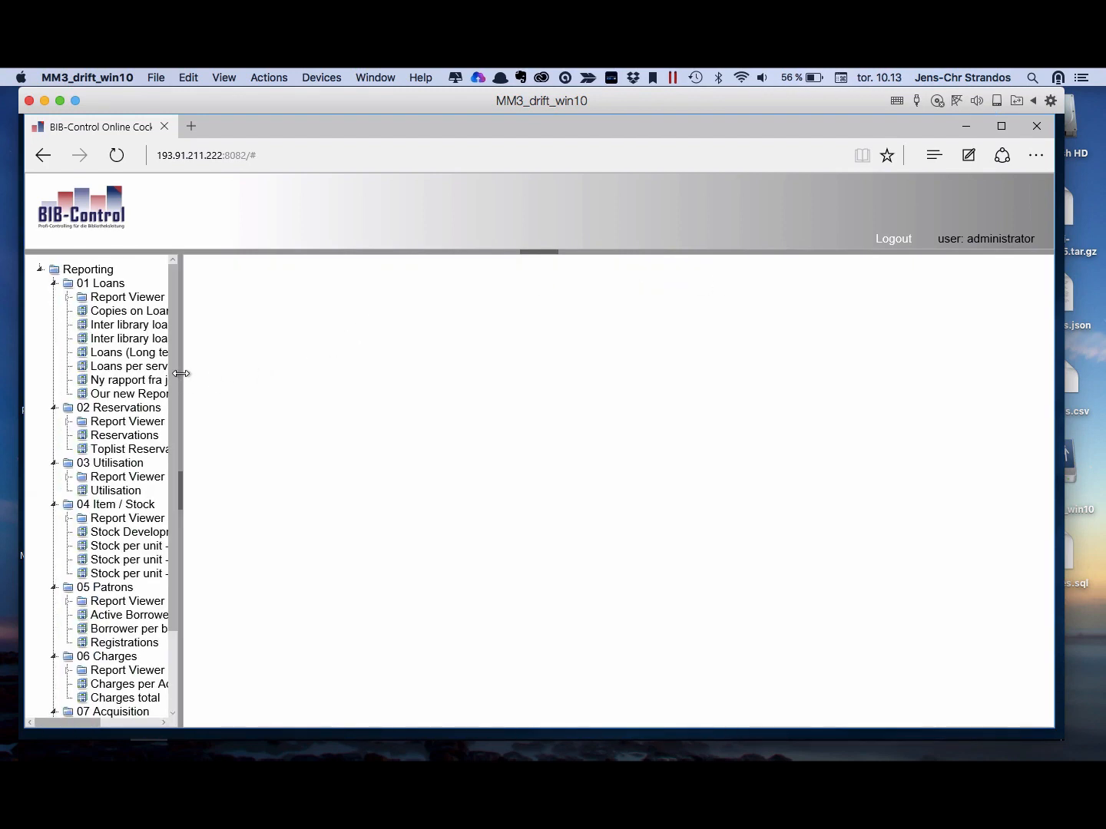
{"action": "left_click_drag", "start_coordinate": [182, 375], "coordinate": [348, 374]}
Step: Open Our new Report and Ny rapport fra jcs in turn to compare them
{"action": "left_click", "coordinate": [157, 394]}
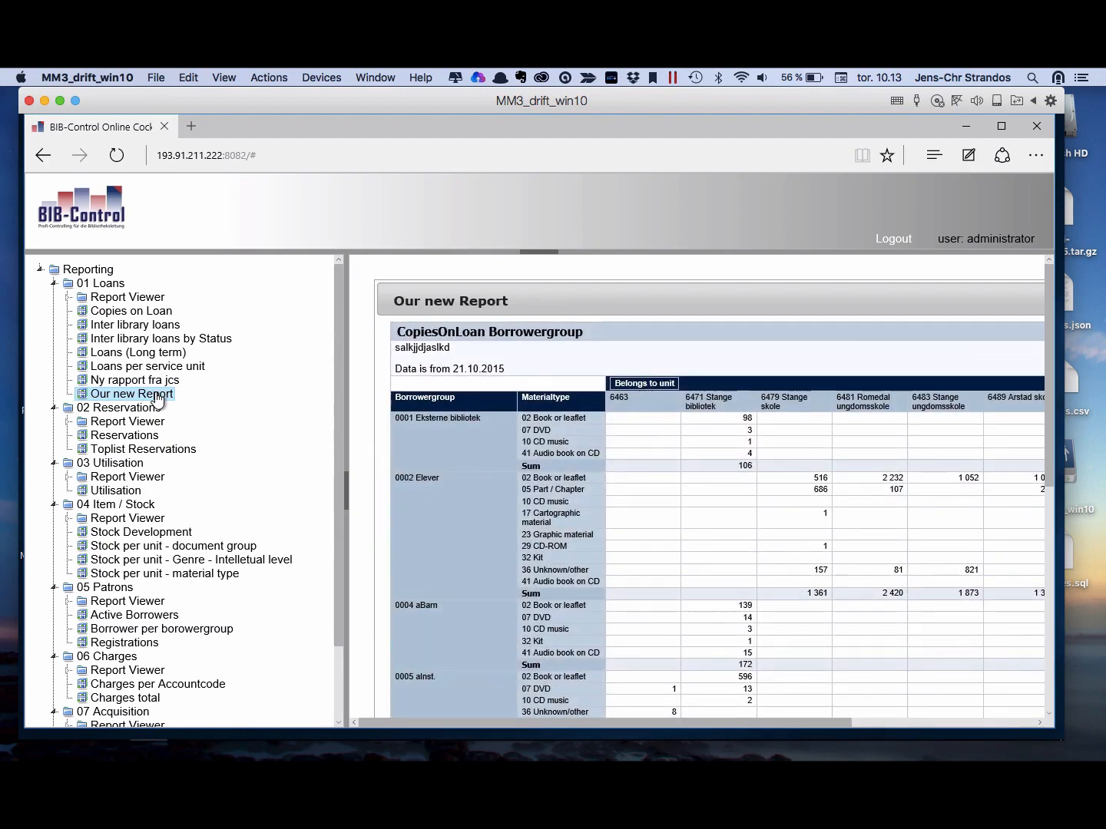
{"action": "left_click", "coordinate": [156, 383]}
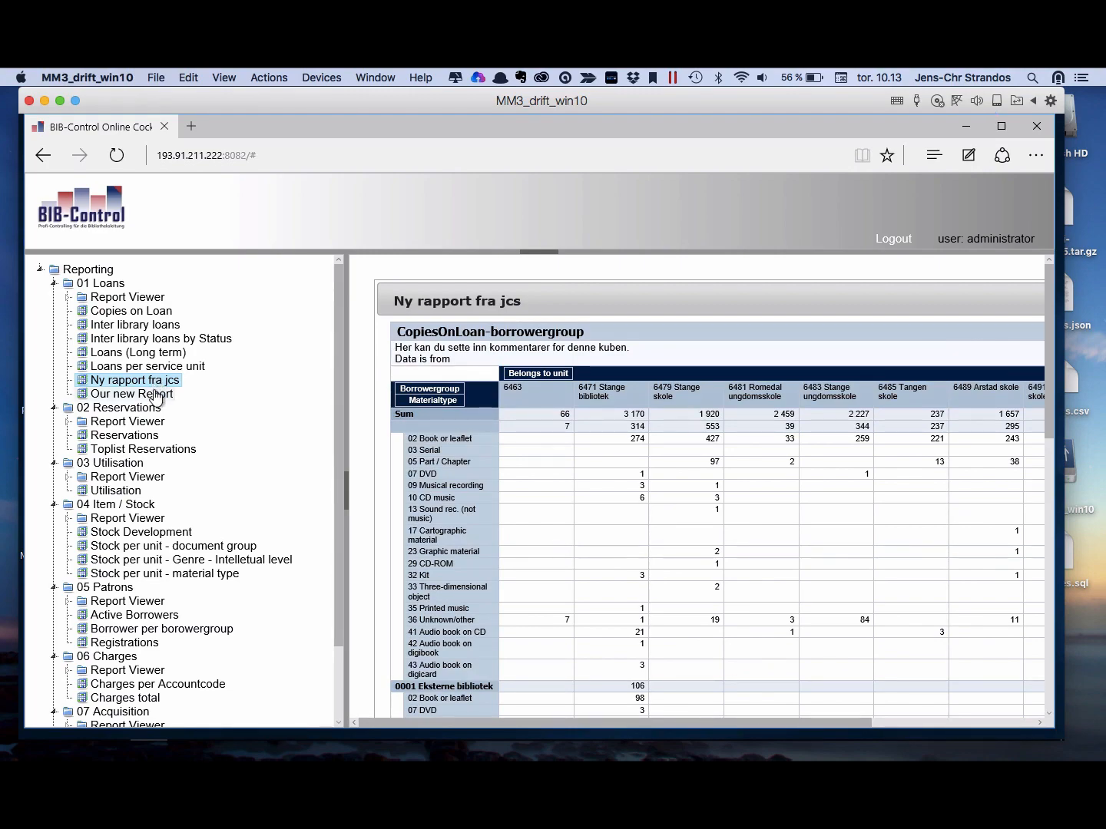
{"action": "left_click", "coordinate": [154, 394]}
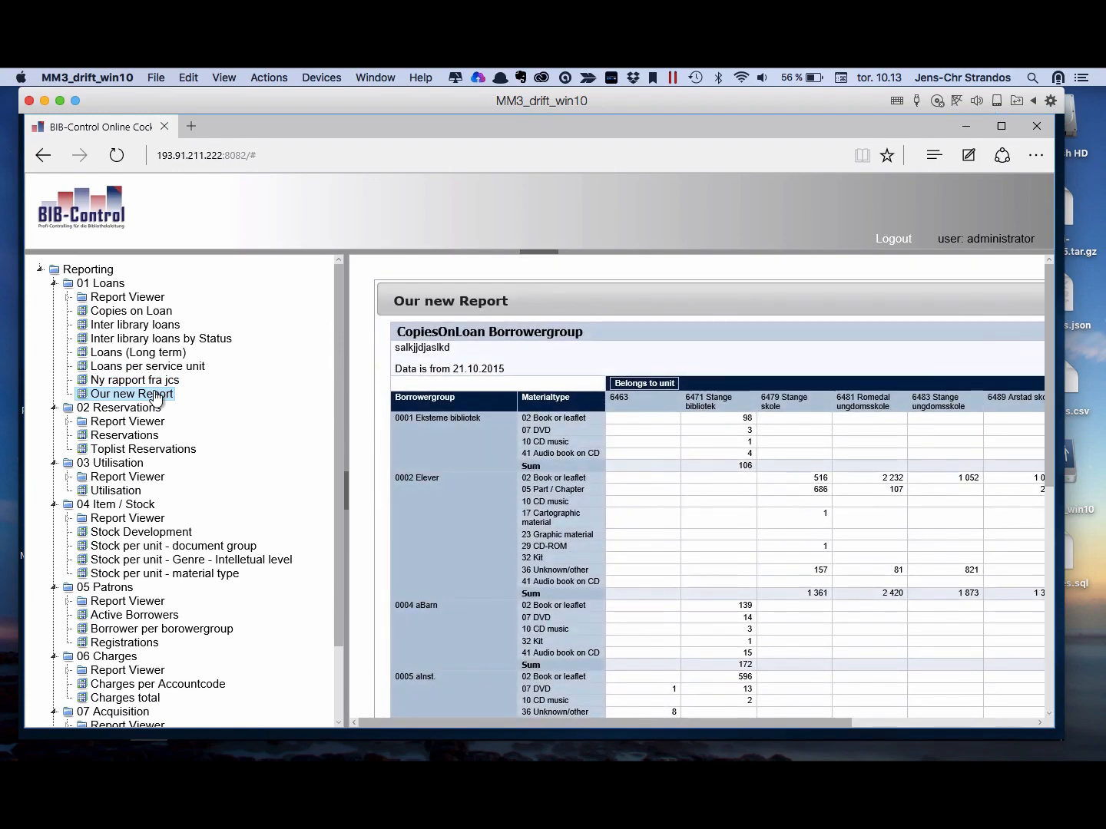
{"action": "left_click", "coordinate": [155, 384]}
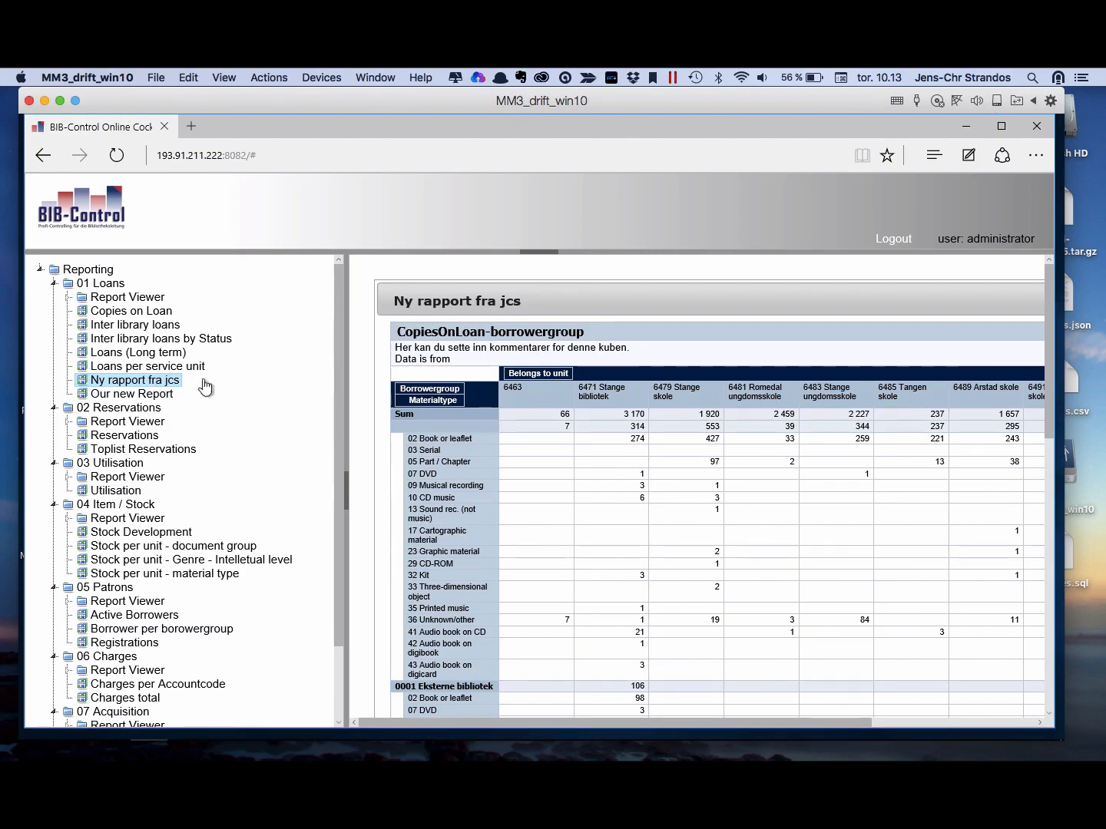
{"action": "left_click_drag", "start_coordinate": [776, 722], "coordinate": [799, 724]}
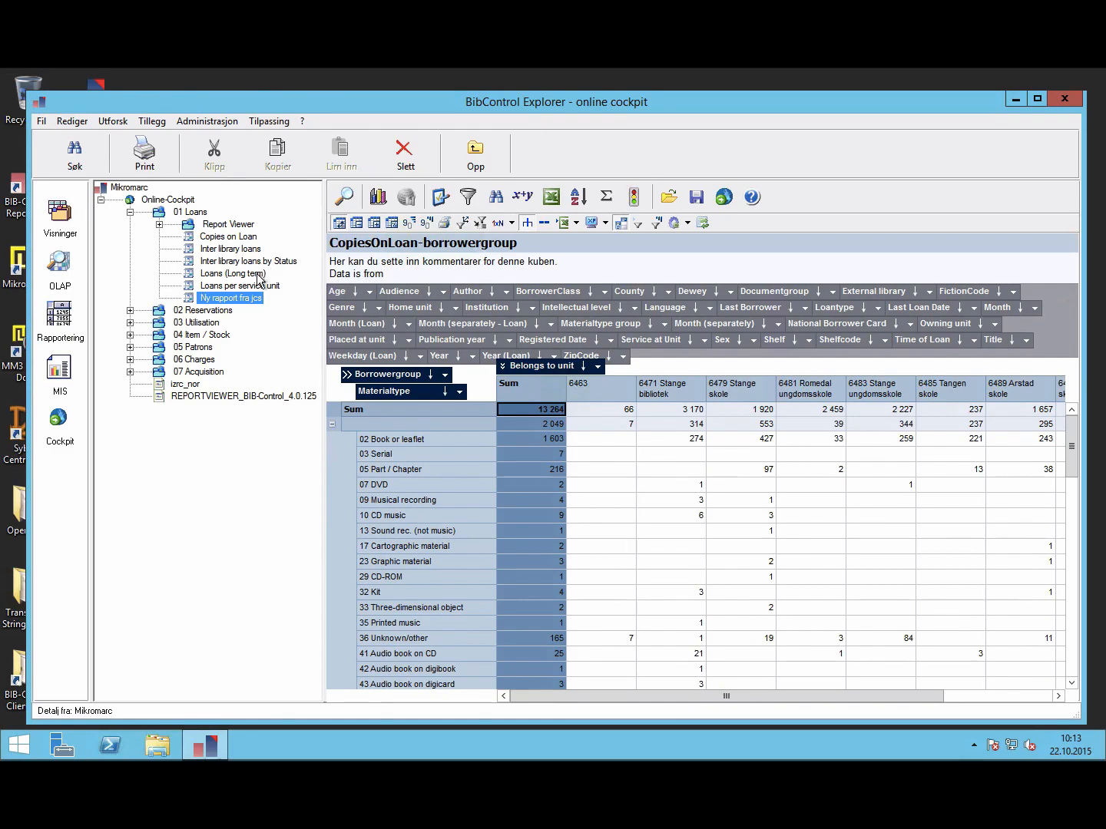
Step: Expand and collapse Report Viewer, then go to the OLAP section showing the CopiesOnLoan-borrowergroup pivot
{"action": "left_click", "coordinate": [159, 224]}
{"action": "left_click", "coordinate": [159, 224]}
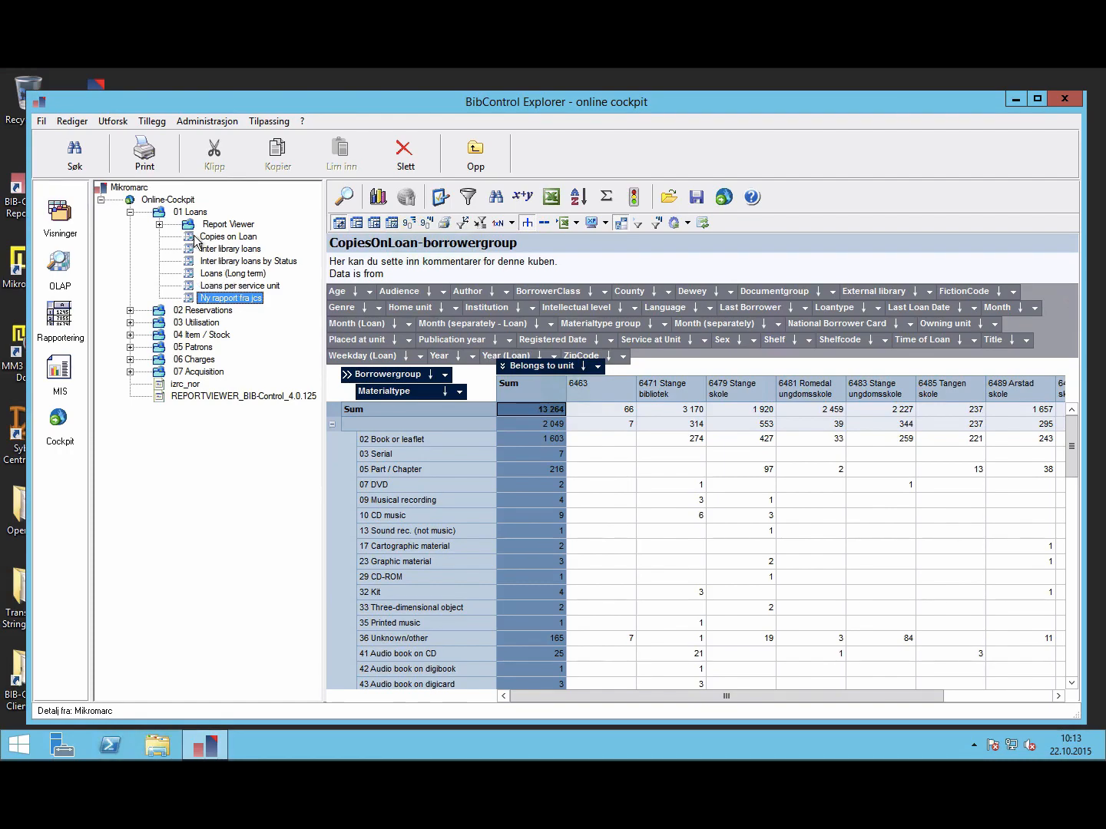
{"action": "left_click", "coordinate": [62, 261]}
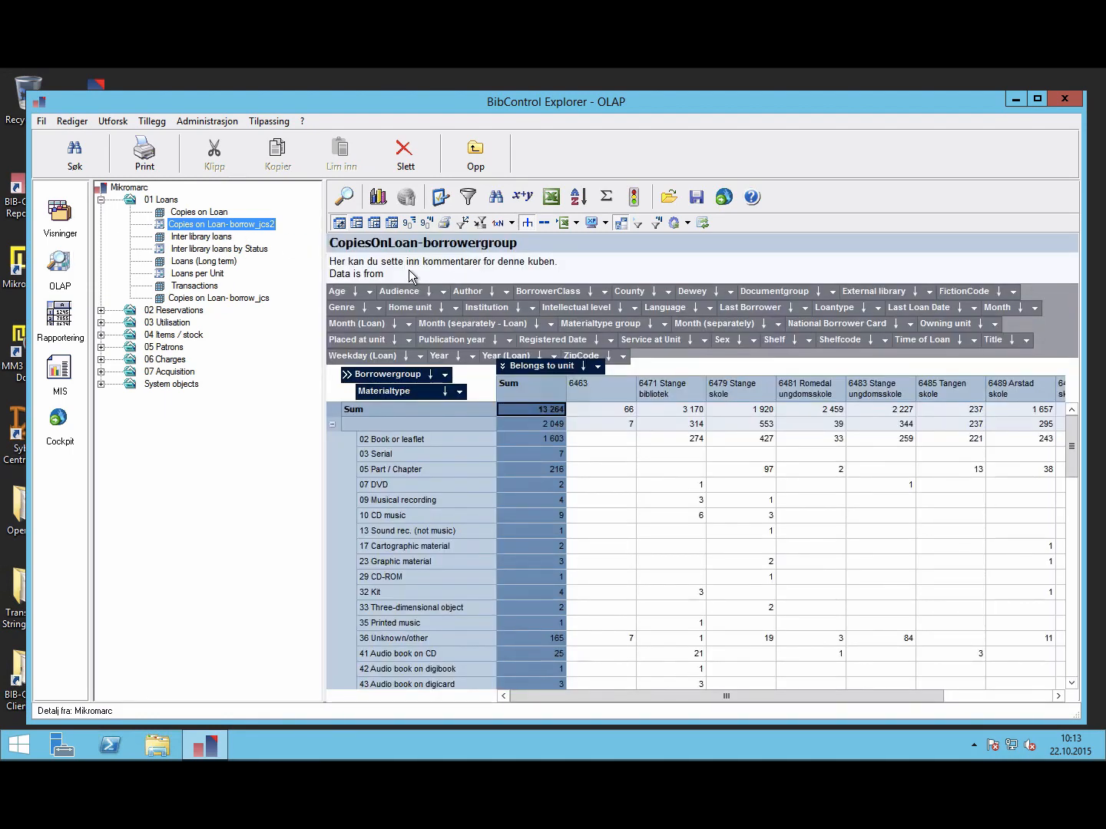
Step: Review the cube's Oppførsel, Dimensjoner, Fakta and Historie properties, cancel unchanged, then switch to the Mac desktop
{"action": "left_click", "coordinate": [440, 198]}
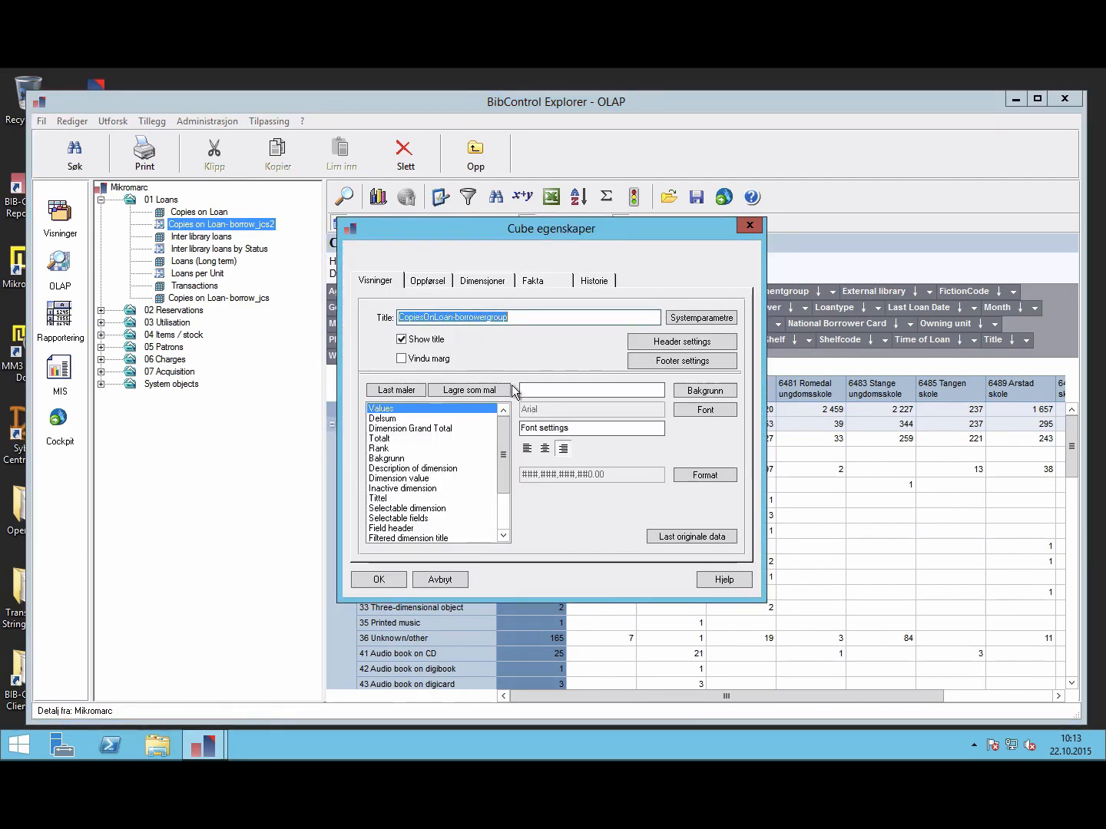
{"action": "left_click", "coordinate": [429, 284]}
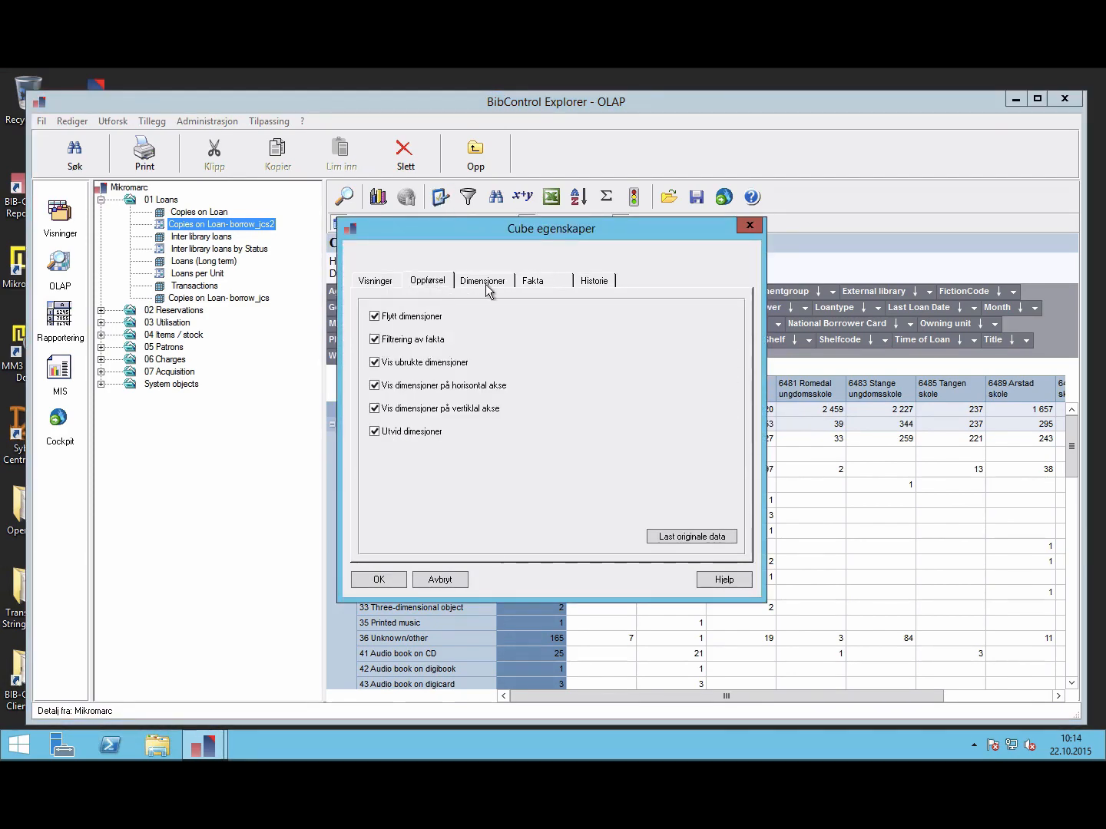
{"action": "left_click", "coordinate": [485, 284]}
{"action": "left_click", "coordinate": [559, 284]}
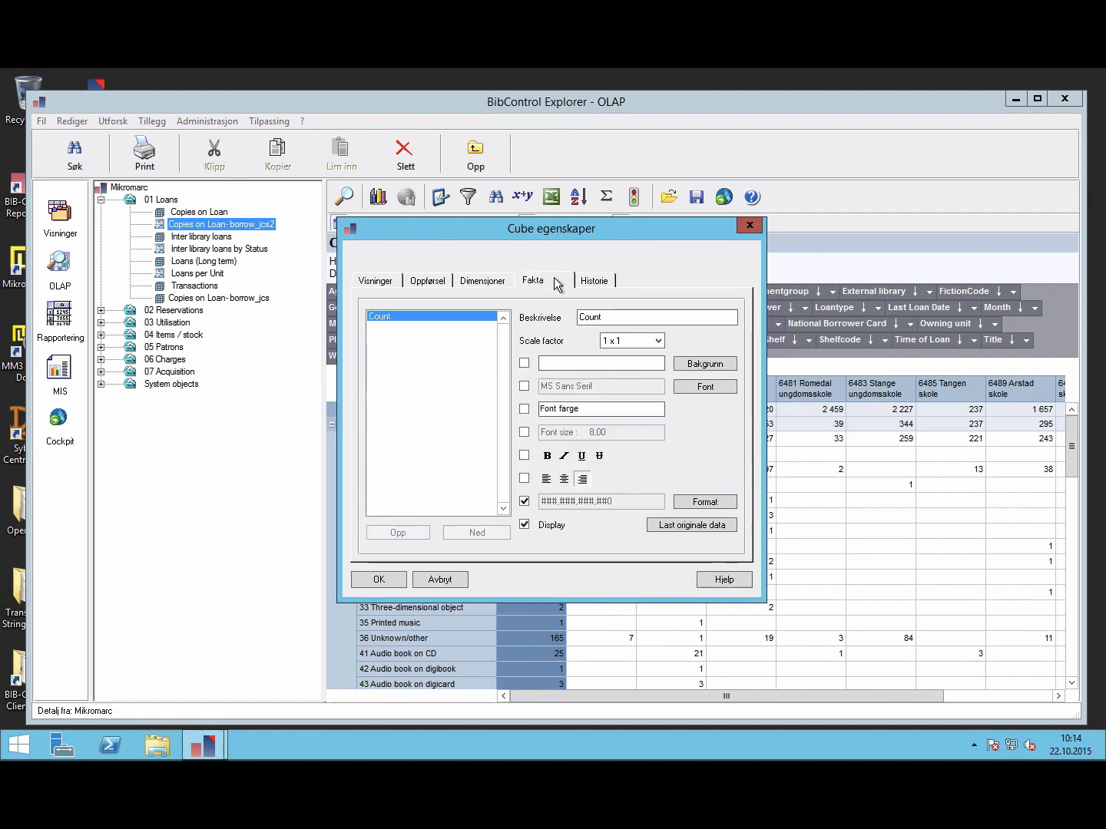
{"action": "left_click", "coordinate": [596, 282]}
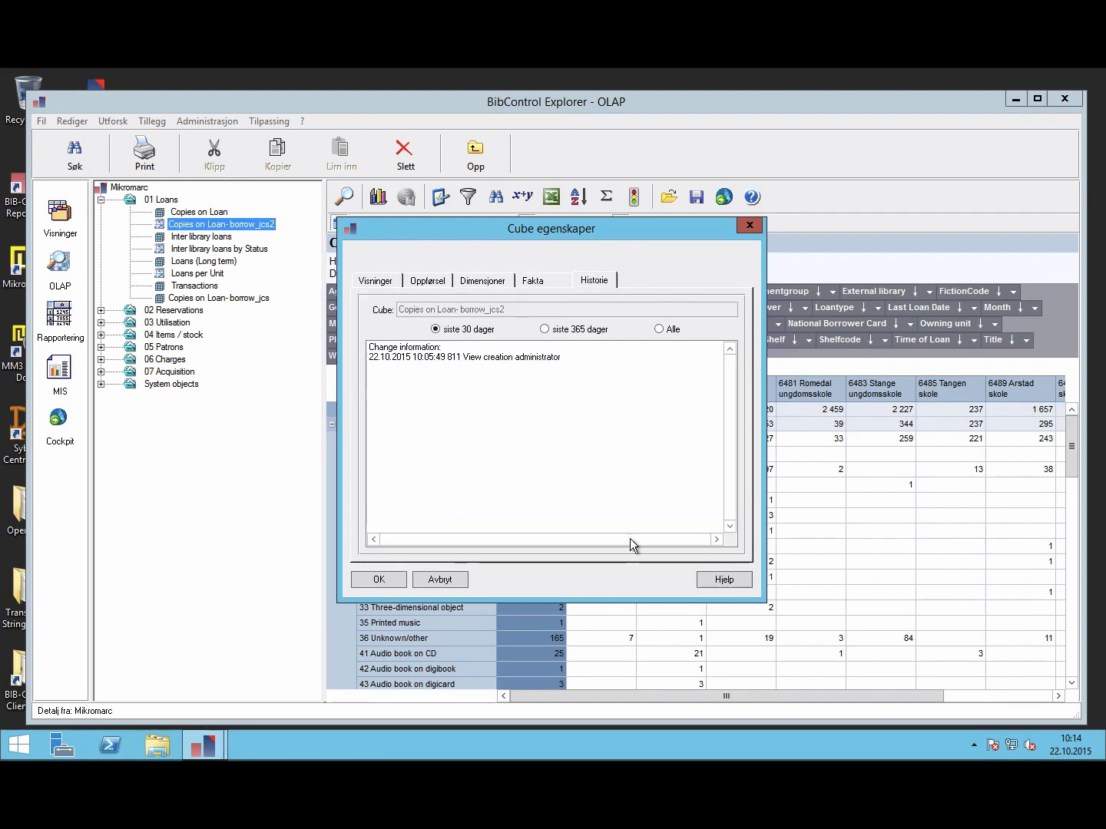
{"action": "left_click", "coordinate": [444, 579]}
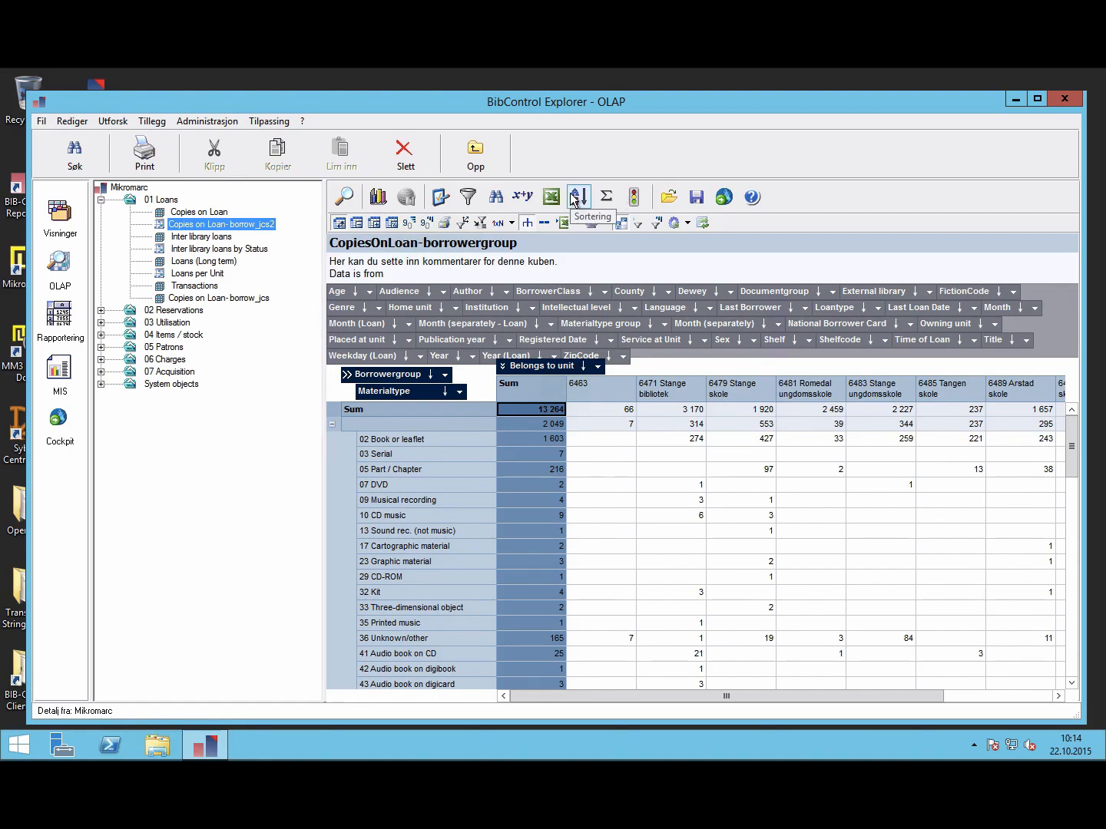
{"action": "key", "text": "ctrl+Right"}
{"action": "key", "text": "ctrl+Right"}
{"action": "key", "text": "ctrl+Right"}
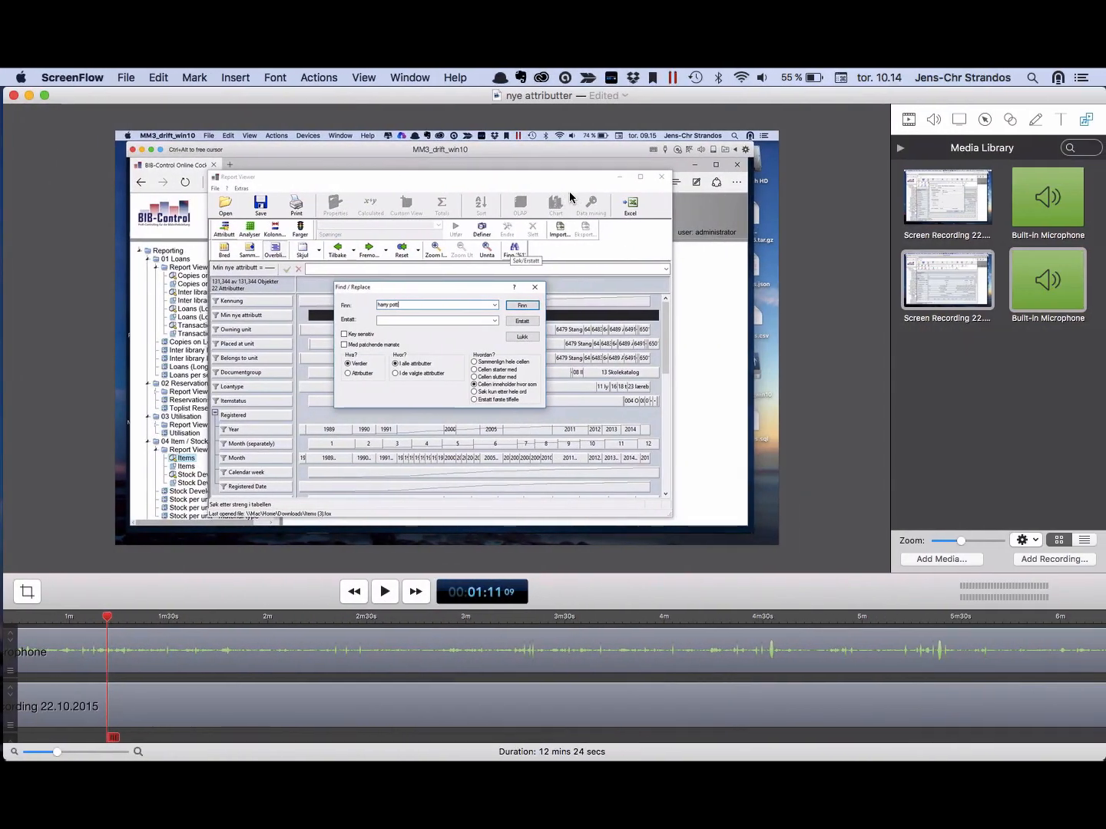